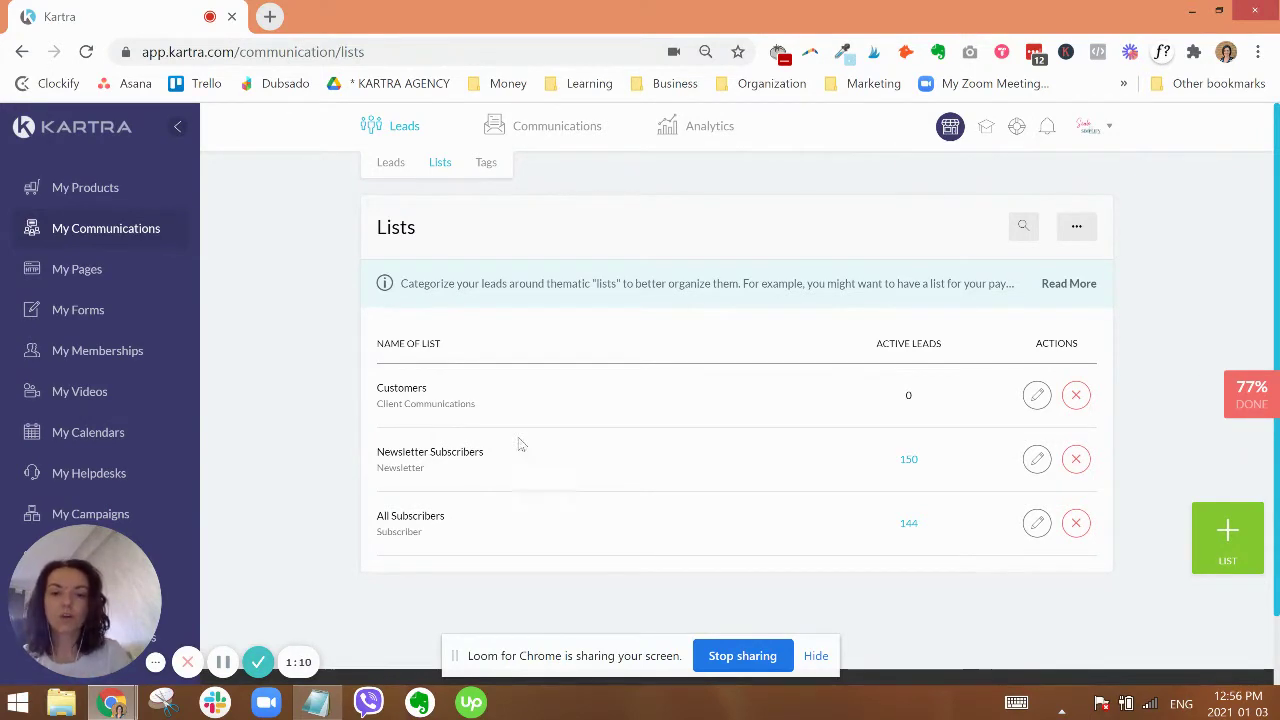
Point out the existing All Subscribers, Newsletter Subscribers and Customers lists.
triple_click(422, 513)
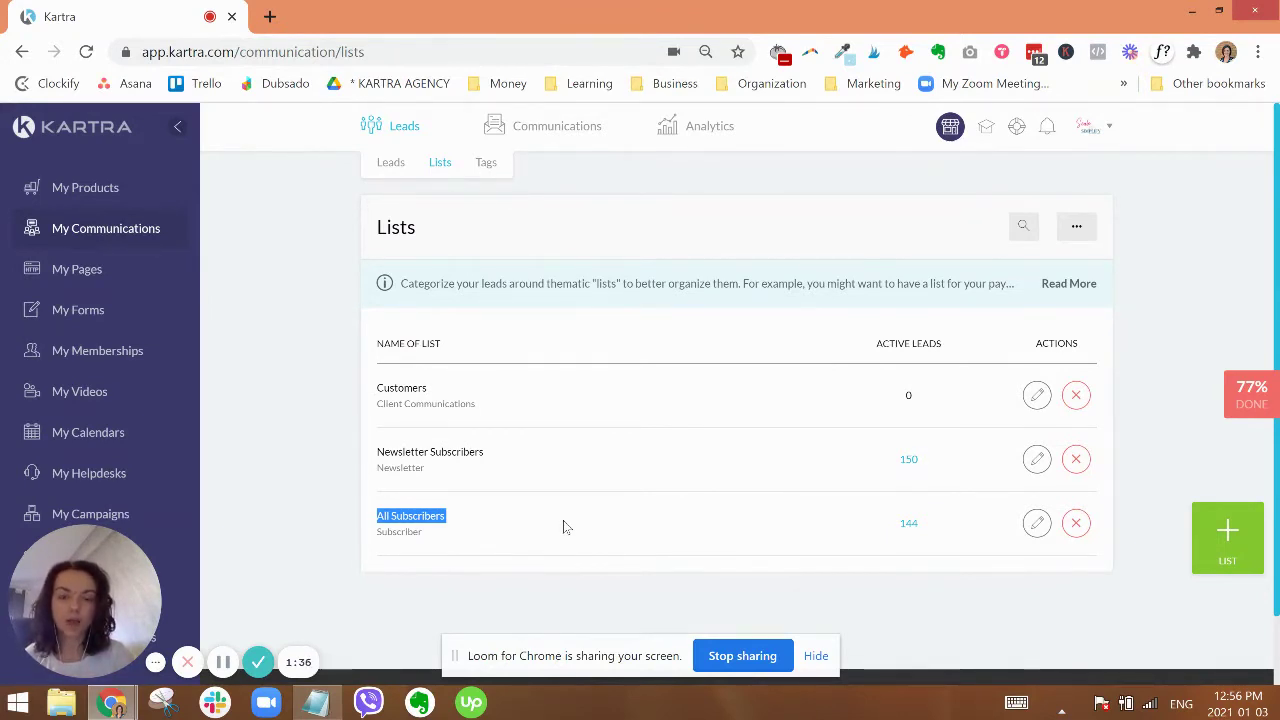
drag(498, 458, 377, 445)
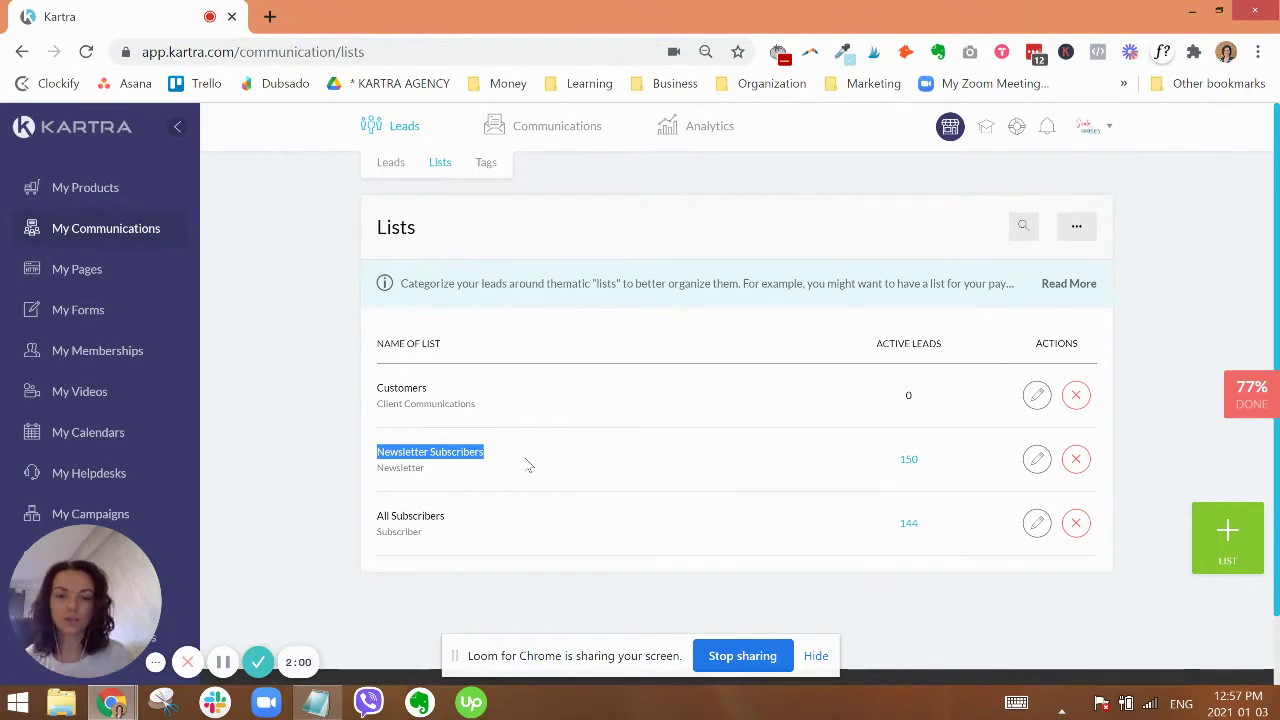
drag(444, 396, 377, 383)
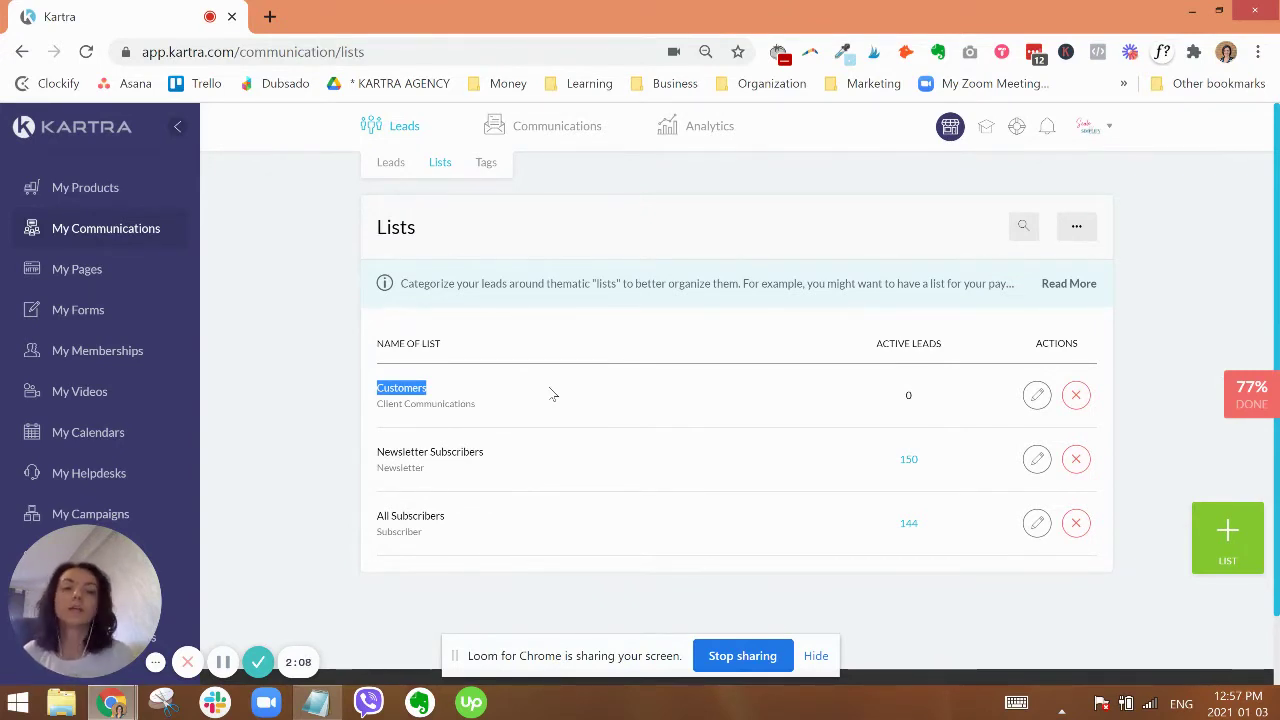
click(550, 395)
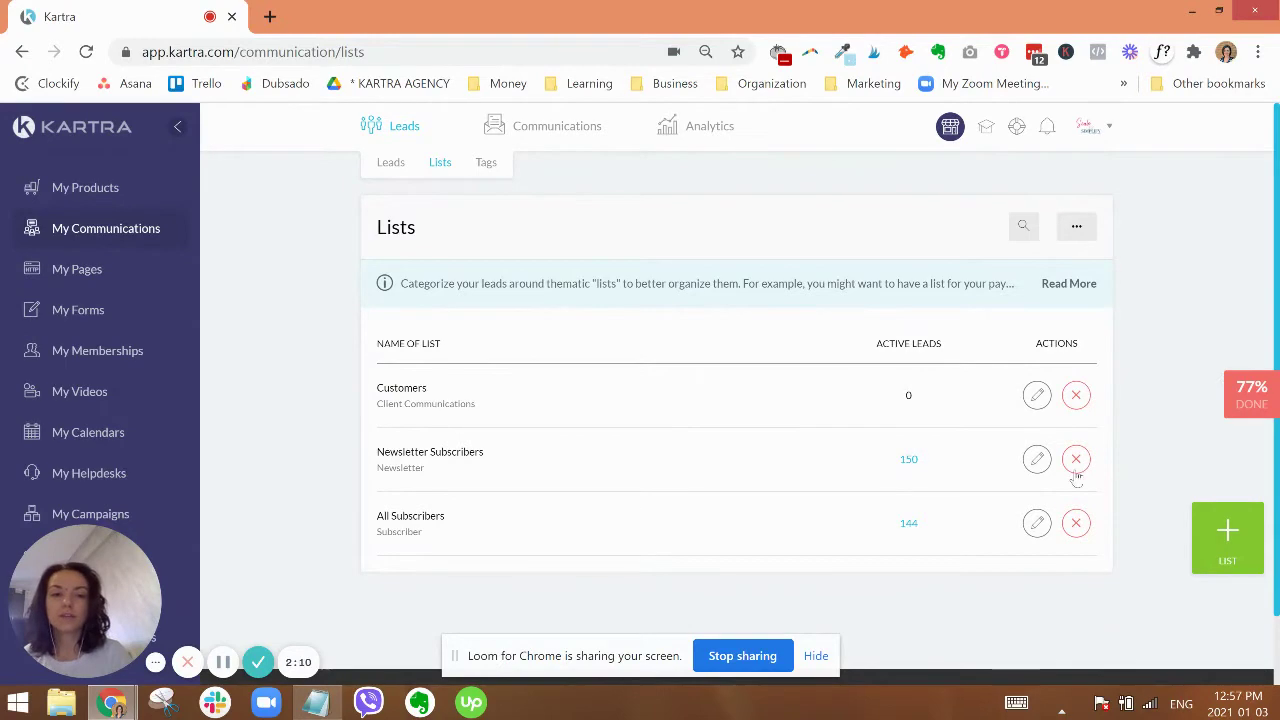
Create a list named 'Example' with description 'Regular Communications' and return to the lists overview.
click(1238, 545)
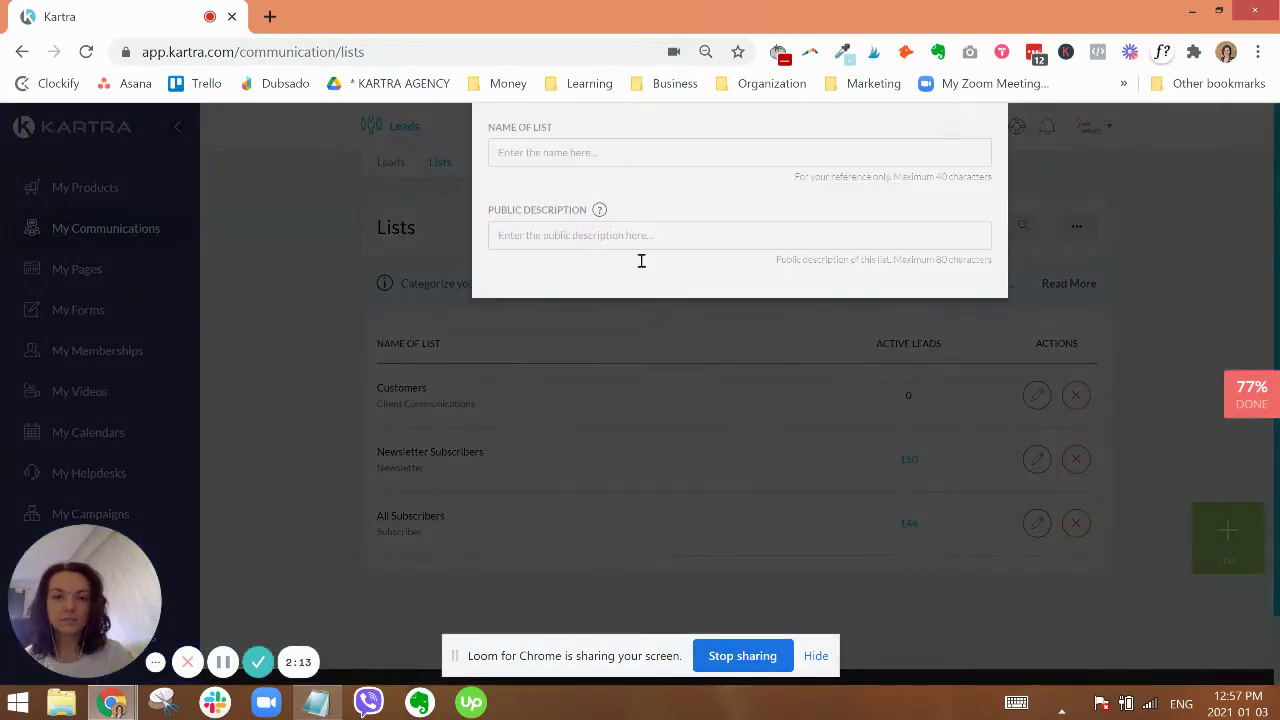
text(Example)
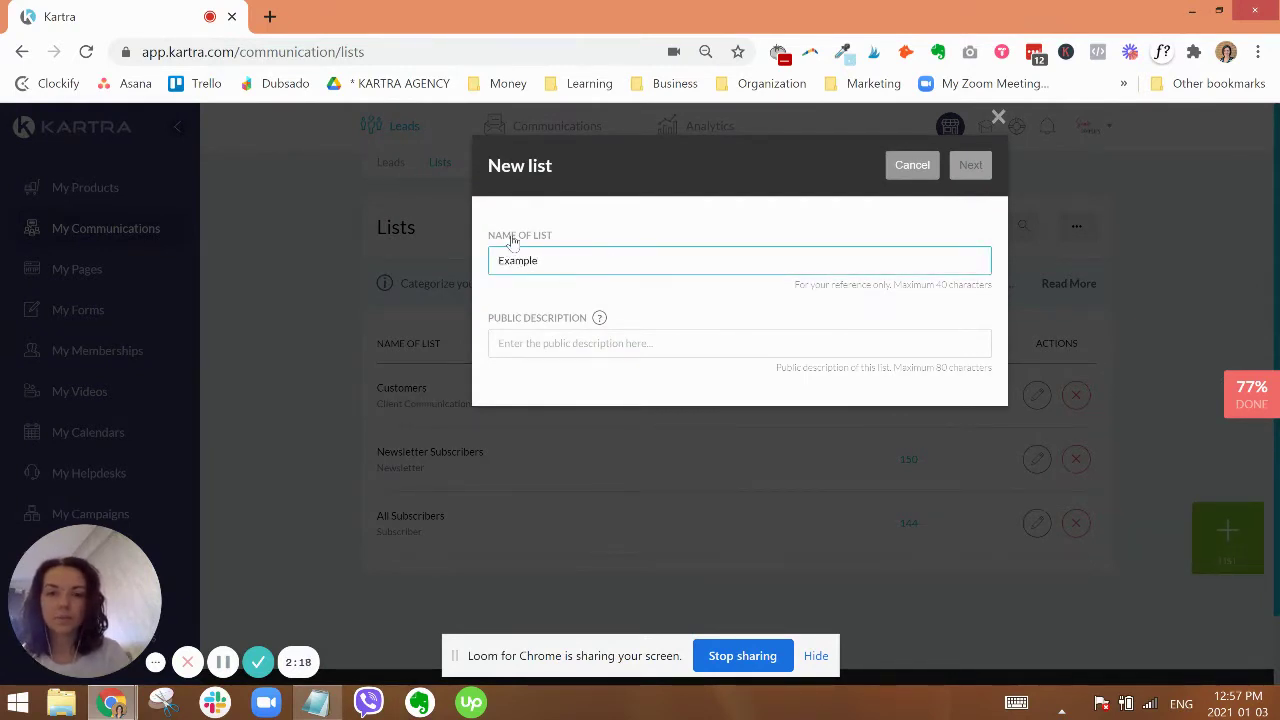
drag(551, 260, 495, 262)
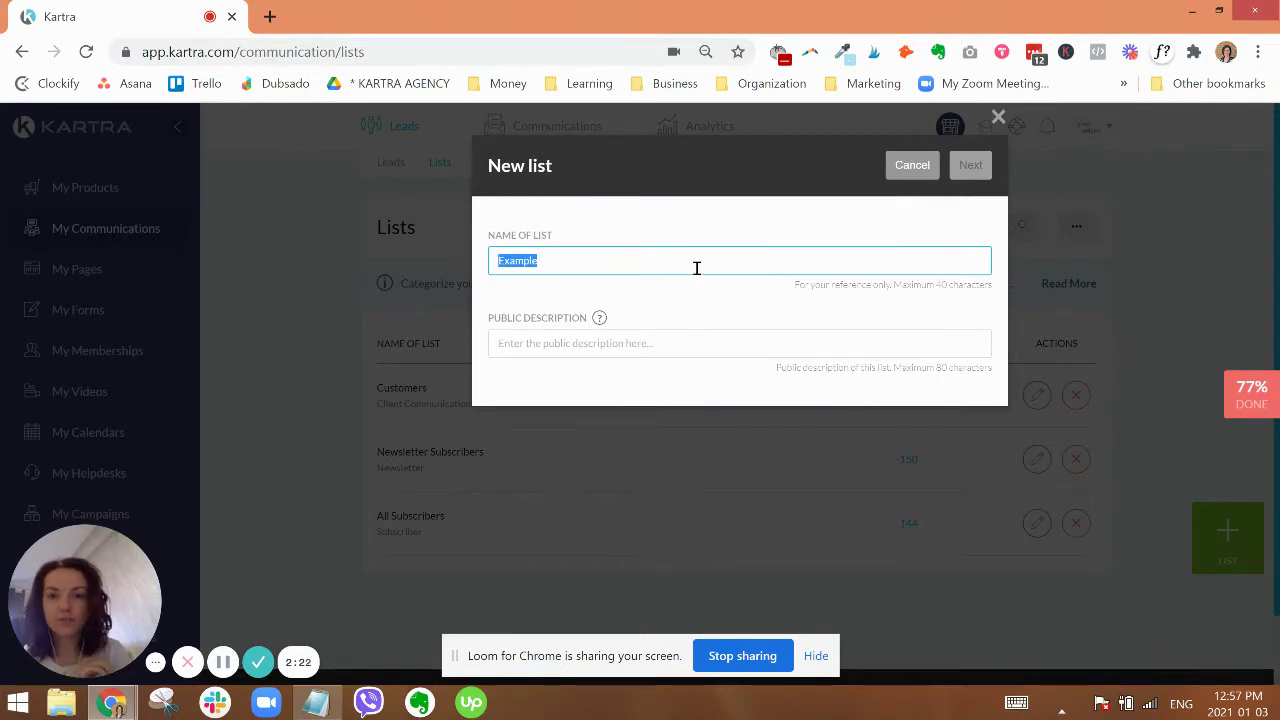
click(659, 343)
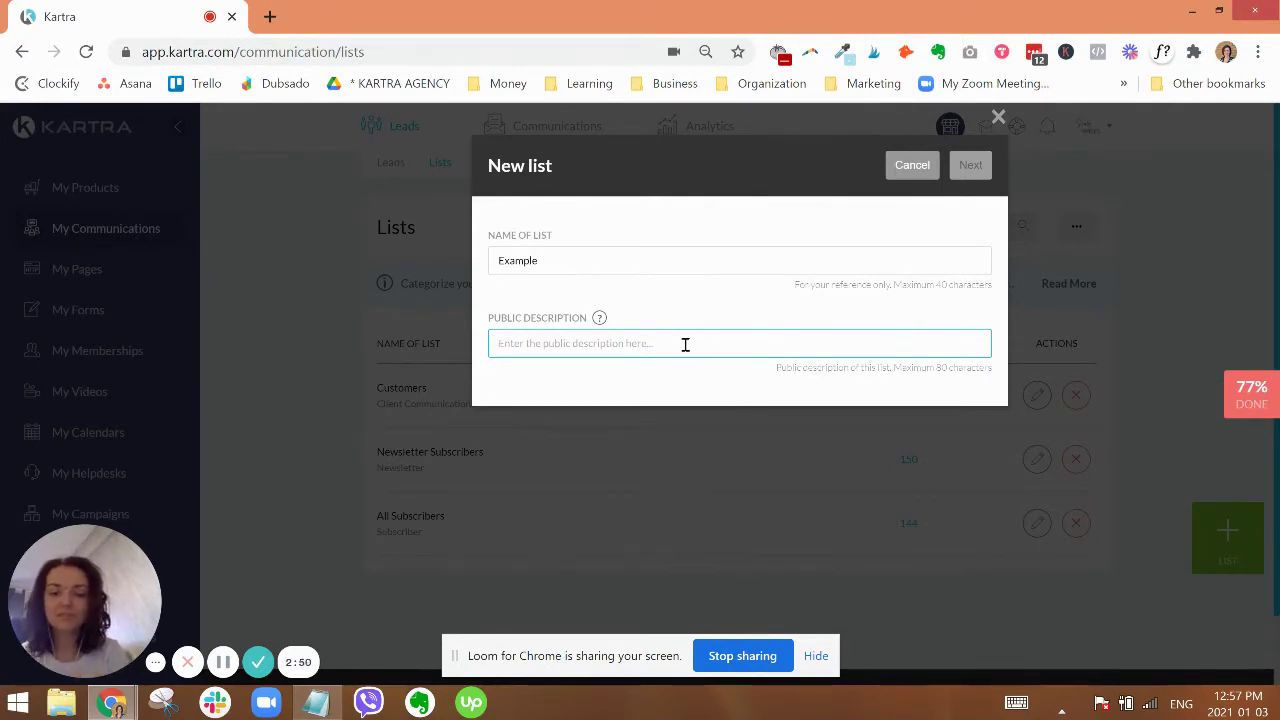
text(Regular Comm)
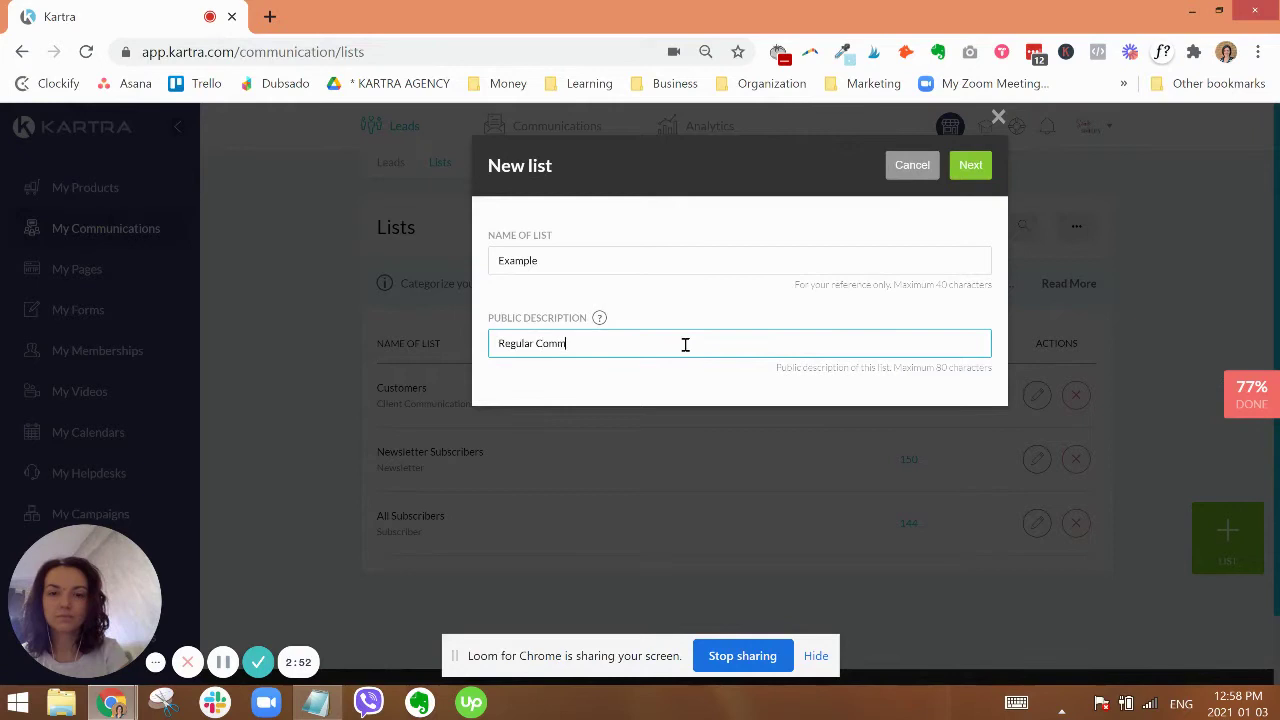
text(unications)
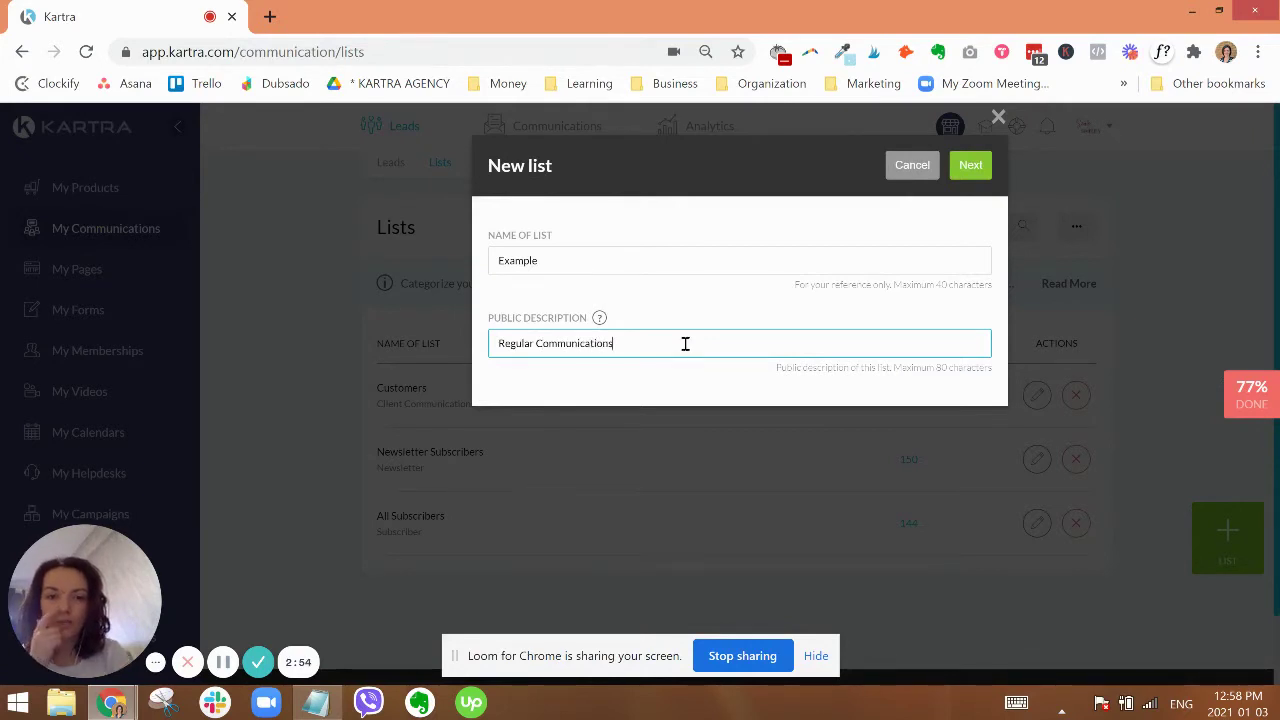
triple_click(685, 343)
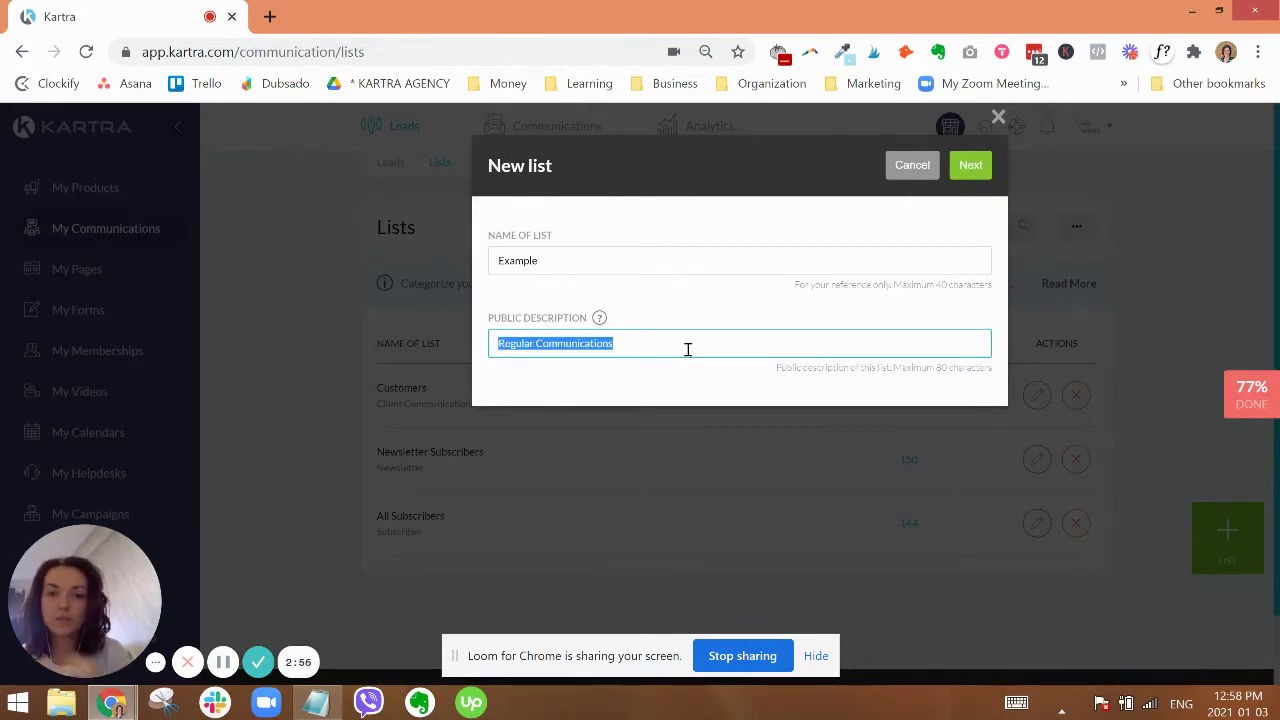
click(685, 343)
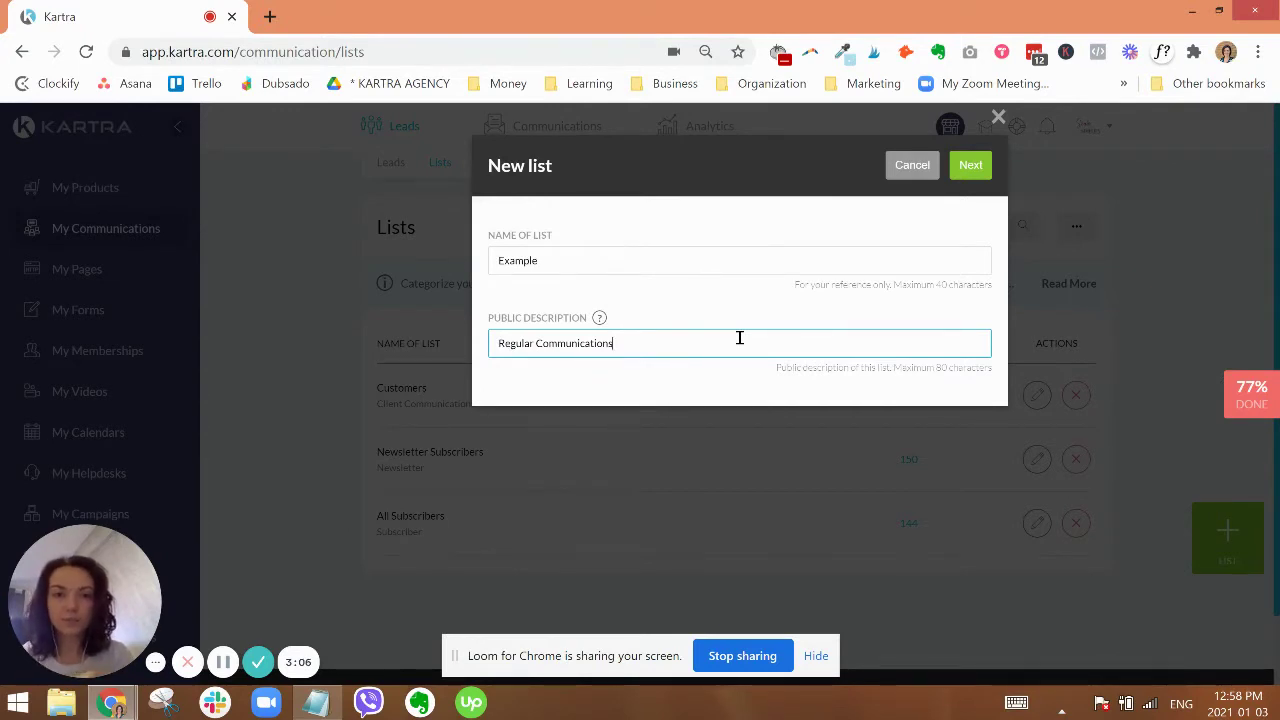
click(970, 165)
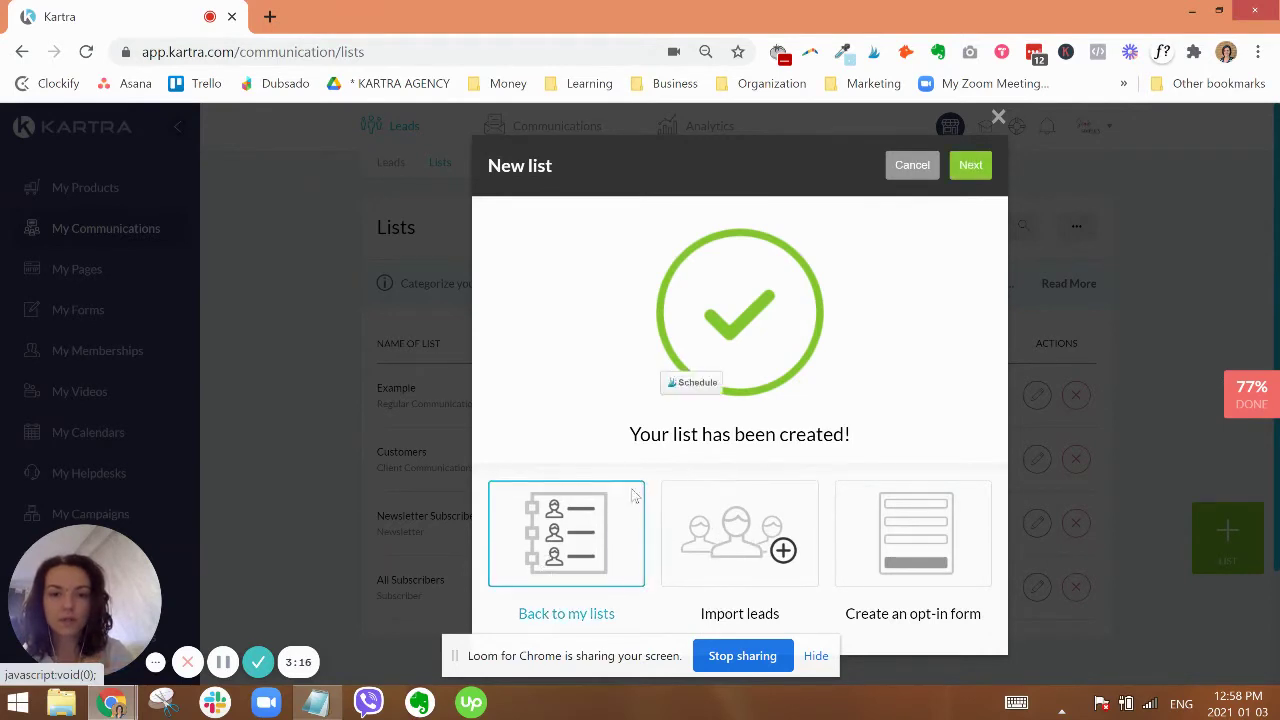
click(970, 172)
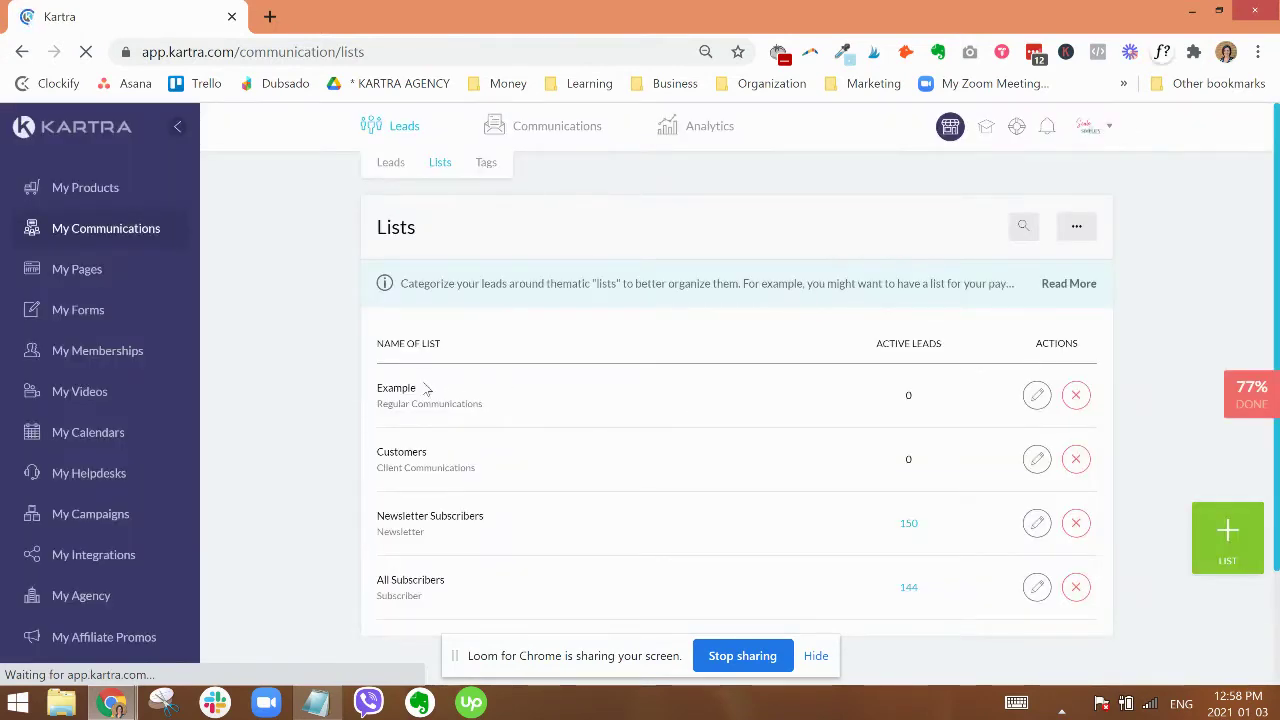
triple_click(510, 415)
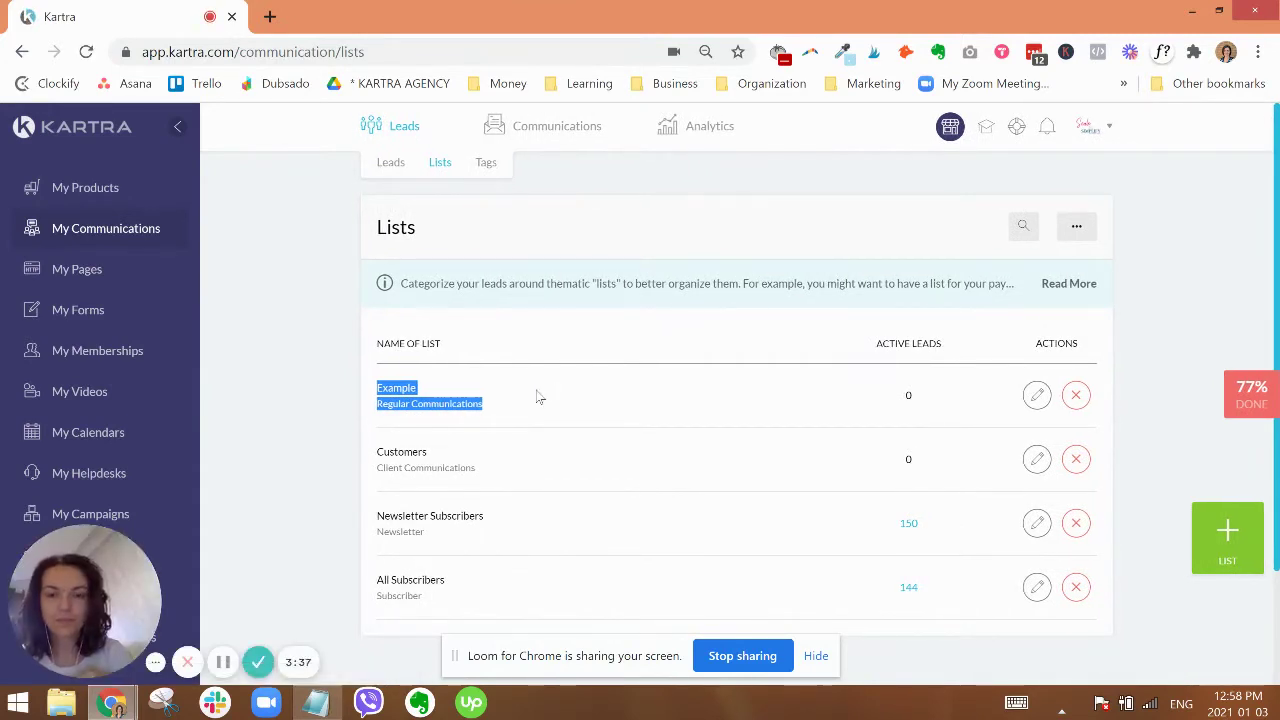
click(522, 403)
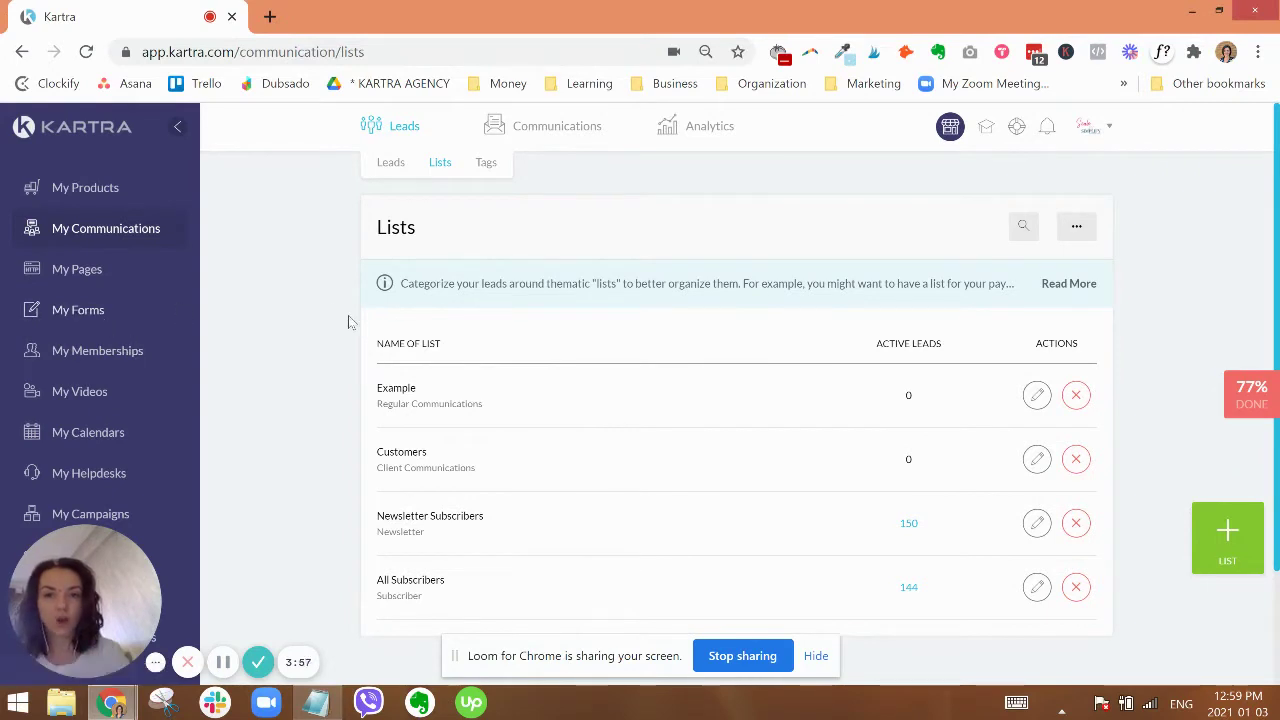
triple_click(447, 515)
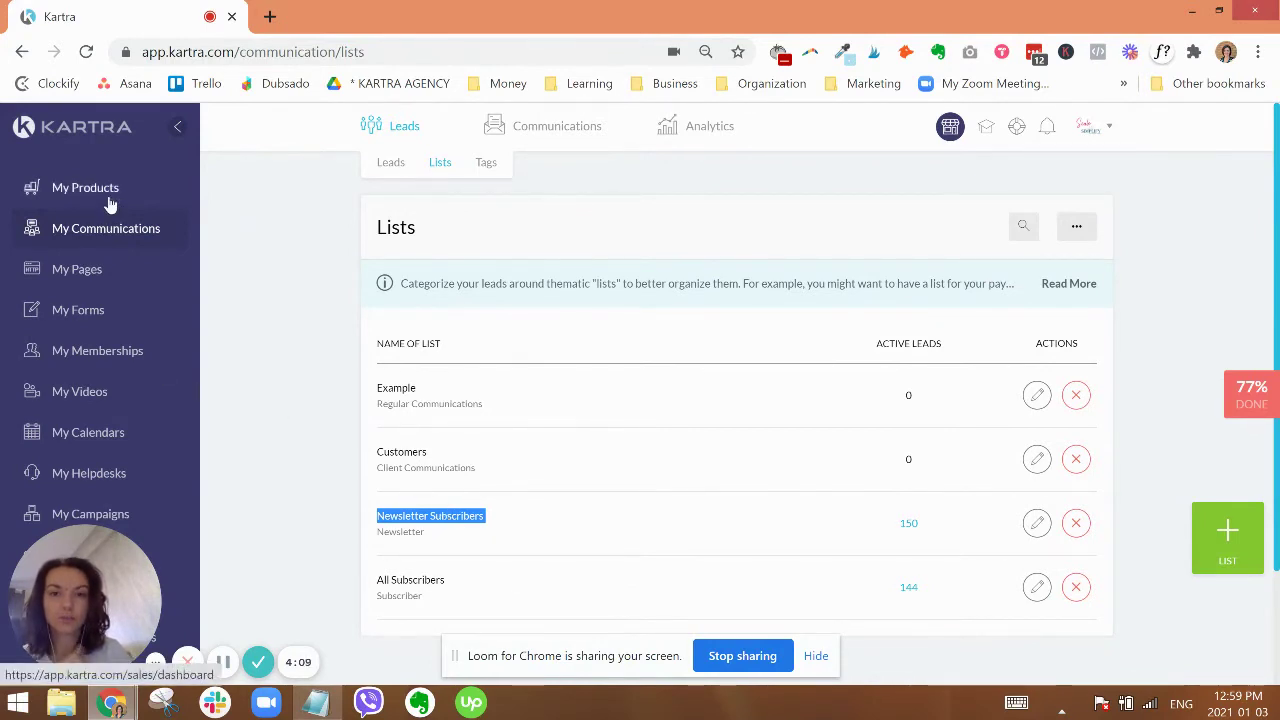
double_click(404, 453)
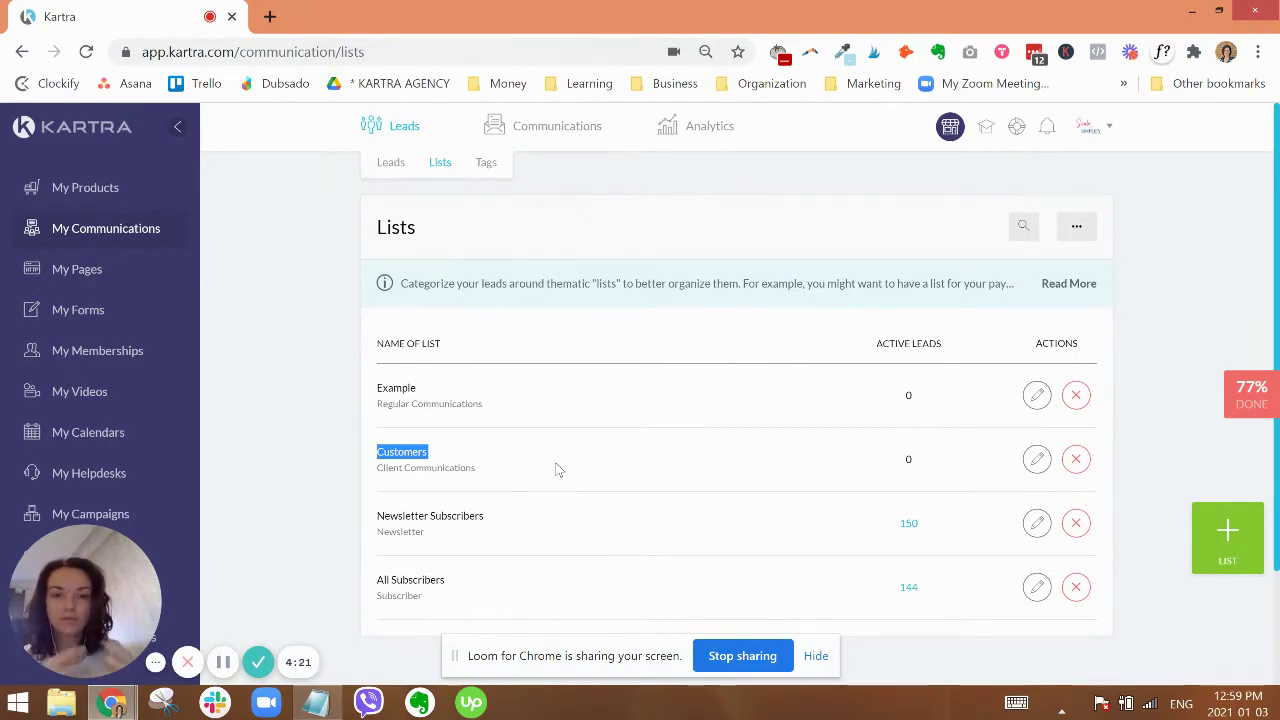
click(515, 458)
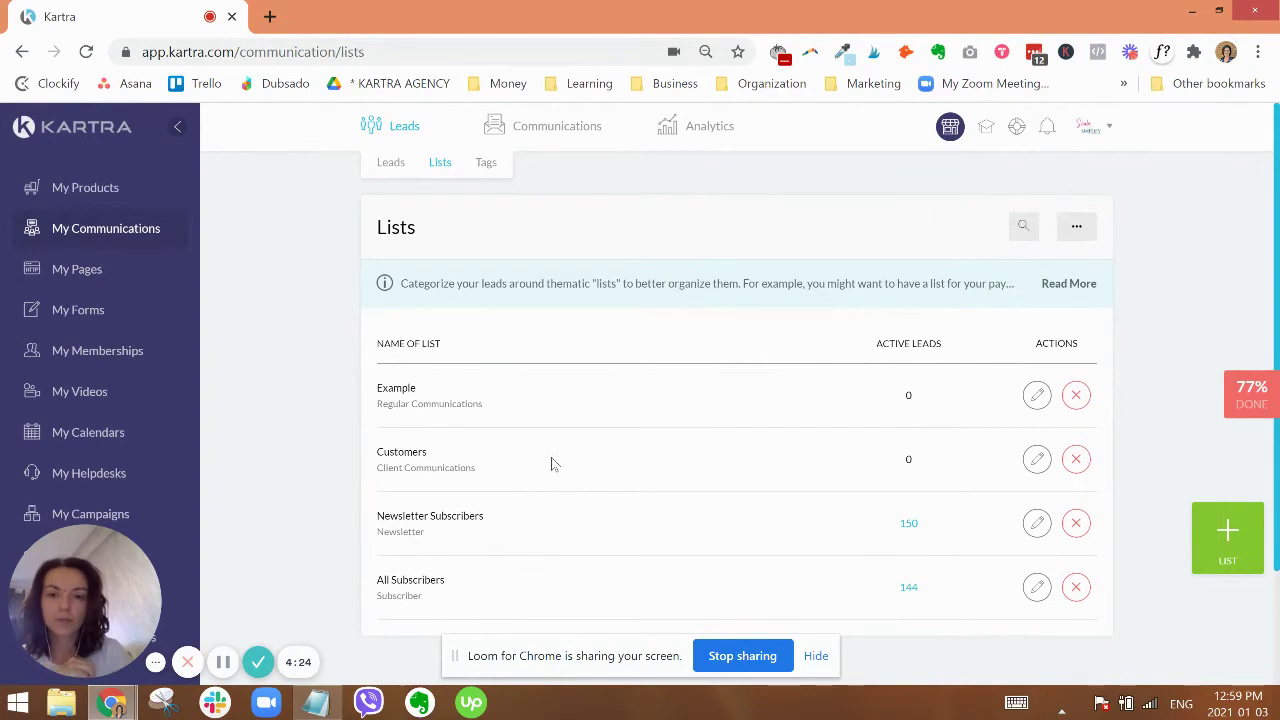
double_click(474, 515)
click(474, 515)
double_click(408, 451)
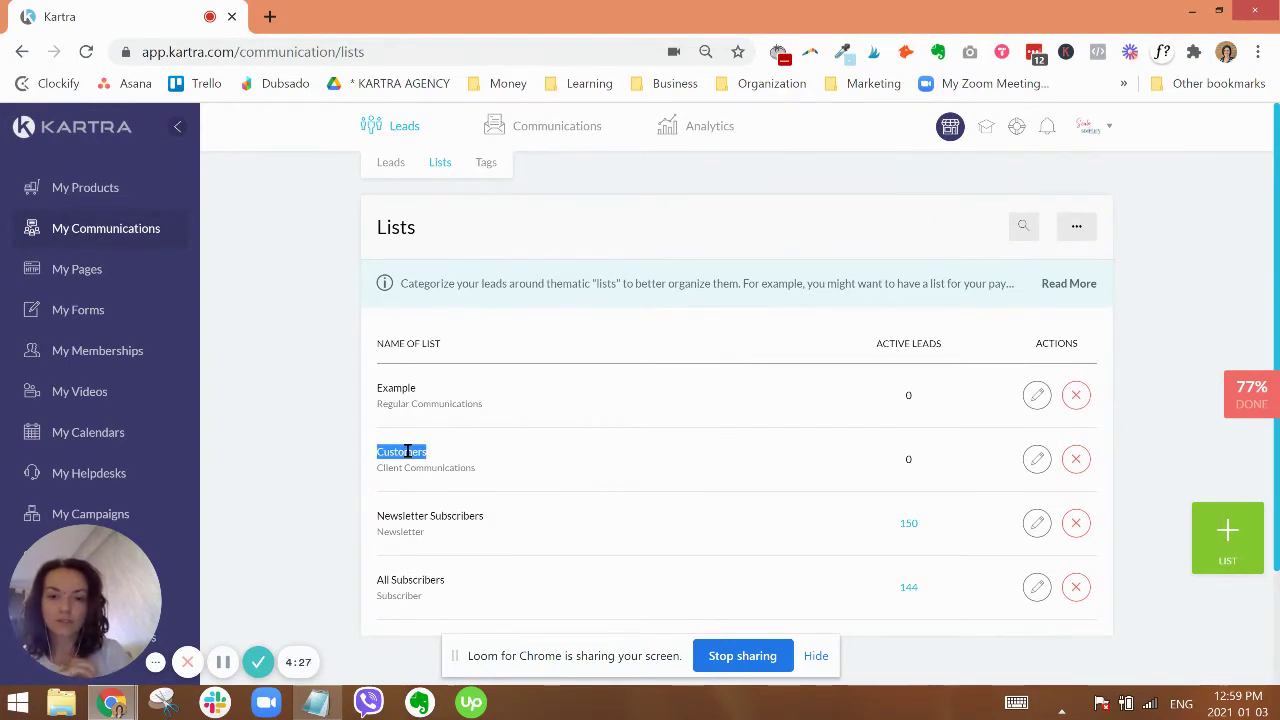
double_click(420, 577)
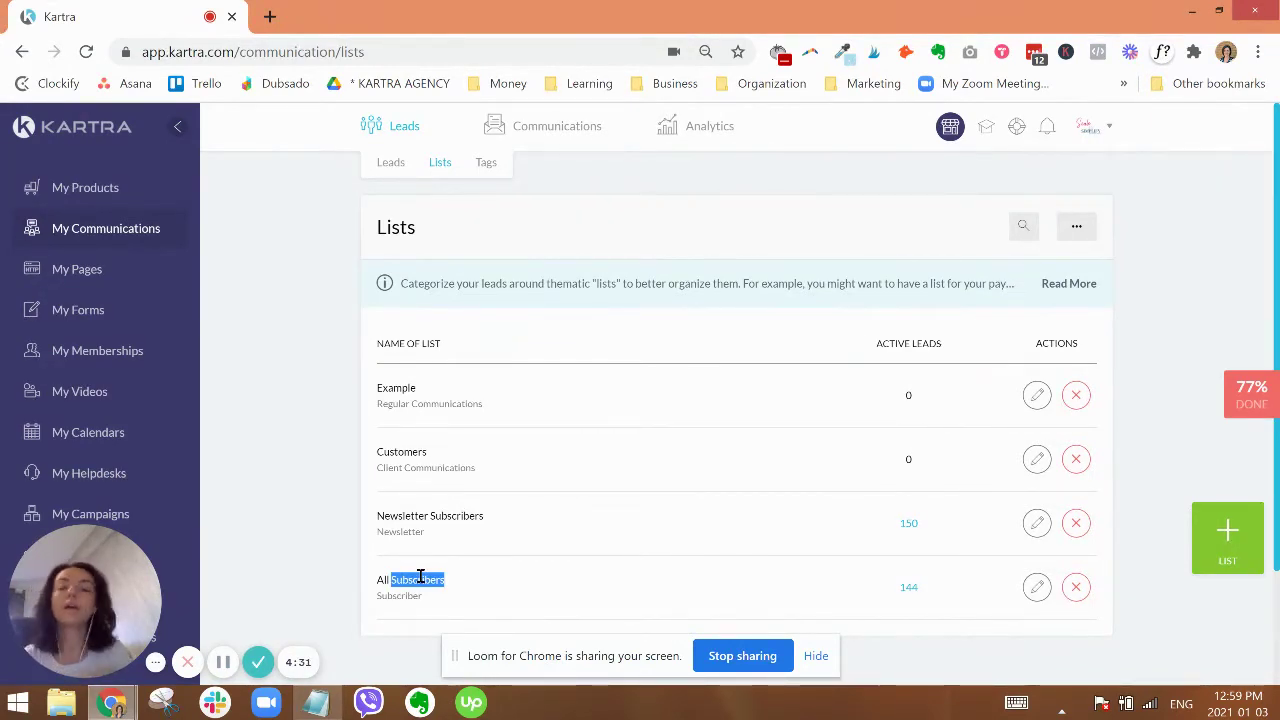
double_click(416, 452)
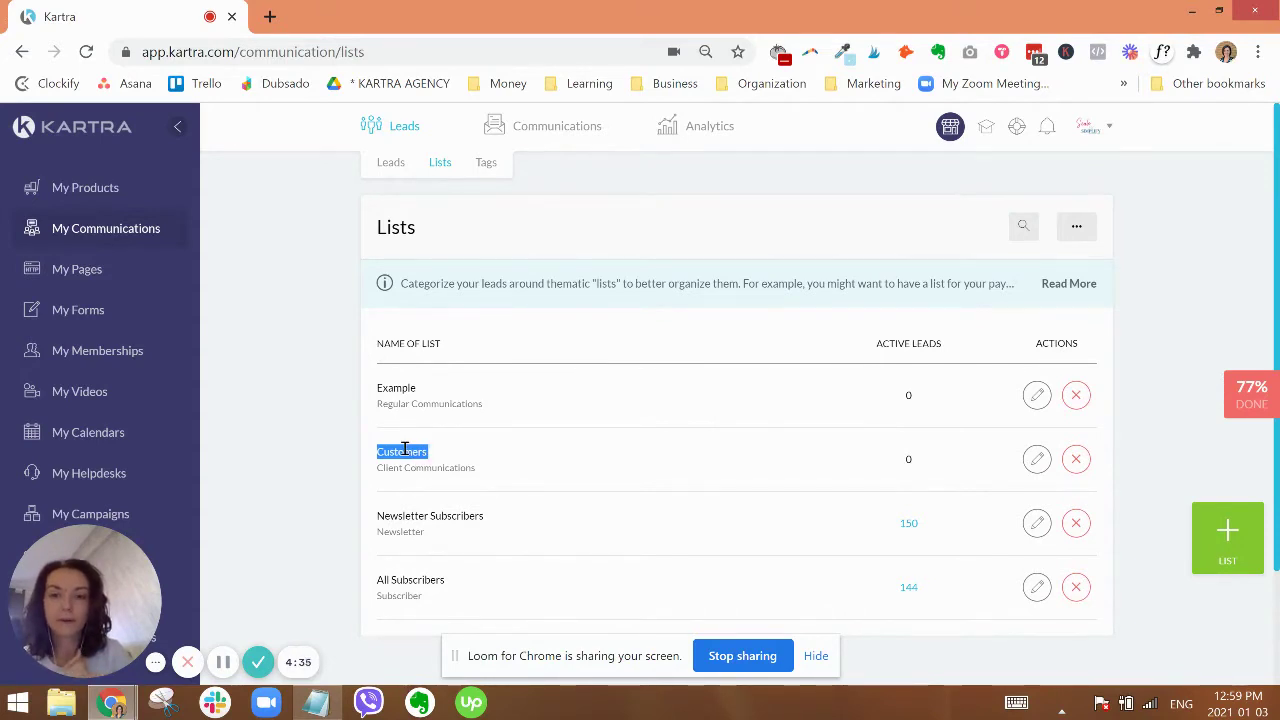
triple_click(450, 516)
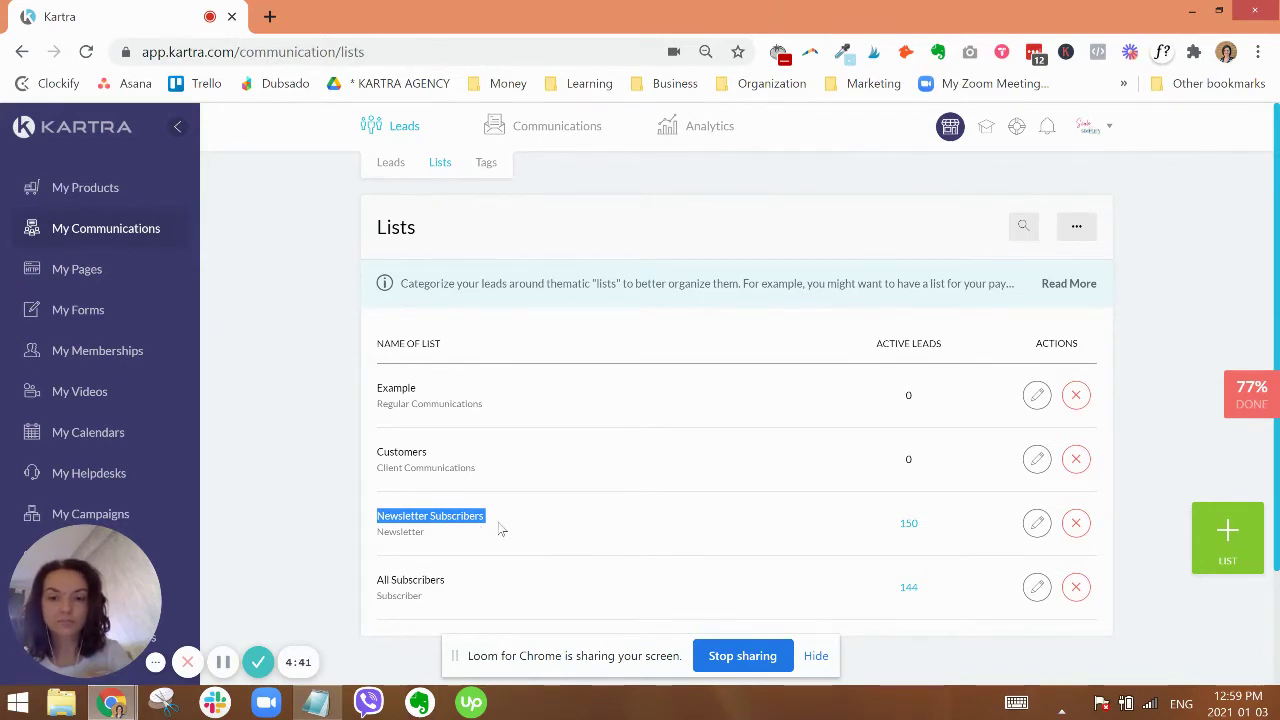
click(548, 461)
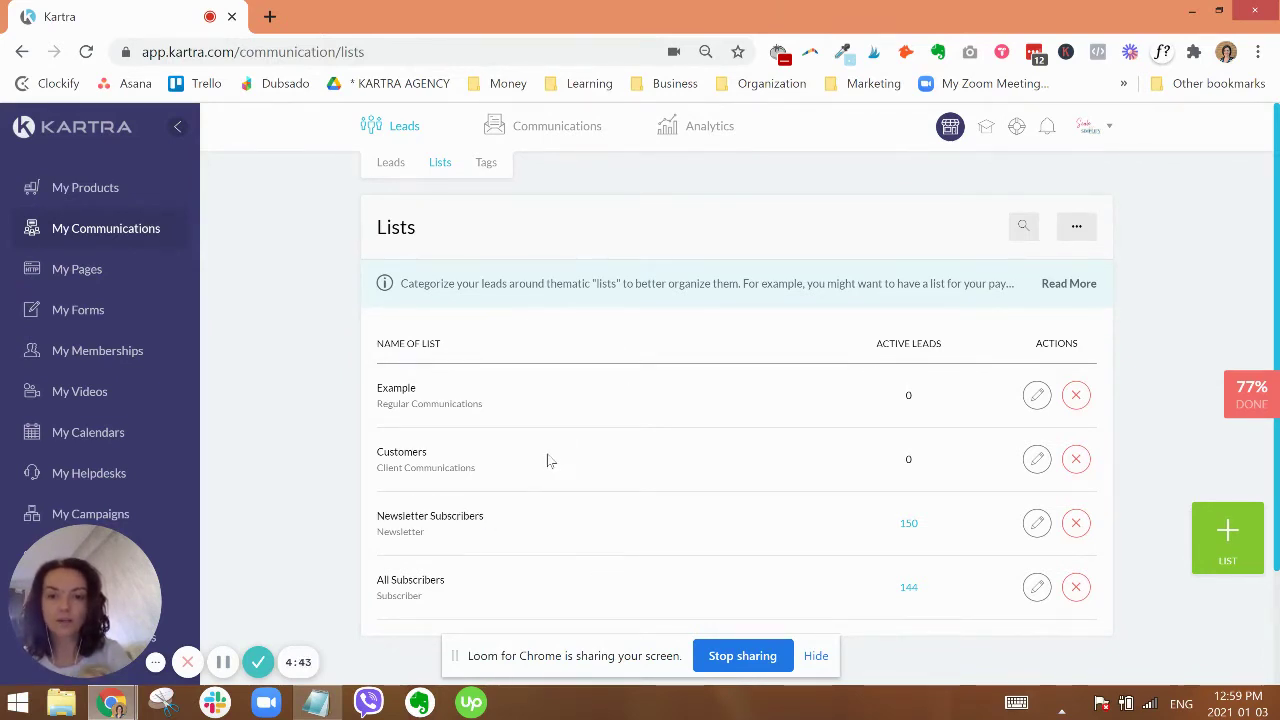
mouse_move(558, 130)
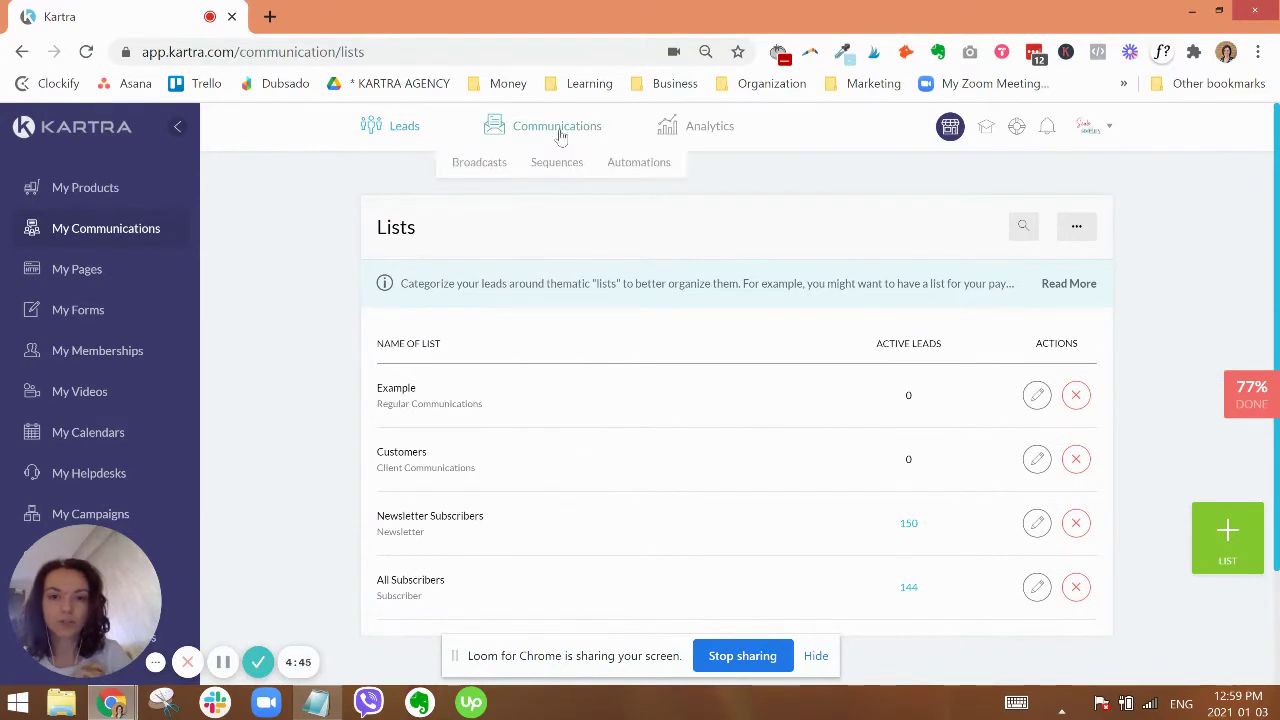
Start a new automation and add the IF condition 'Lead subscribes to list Customers'.
click(638, 165)
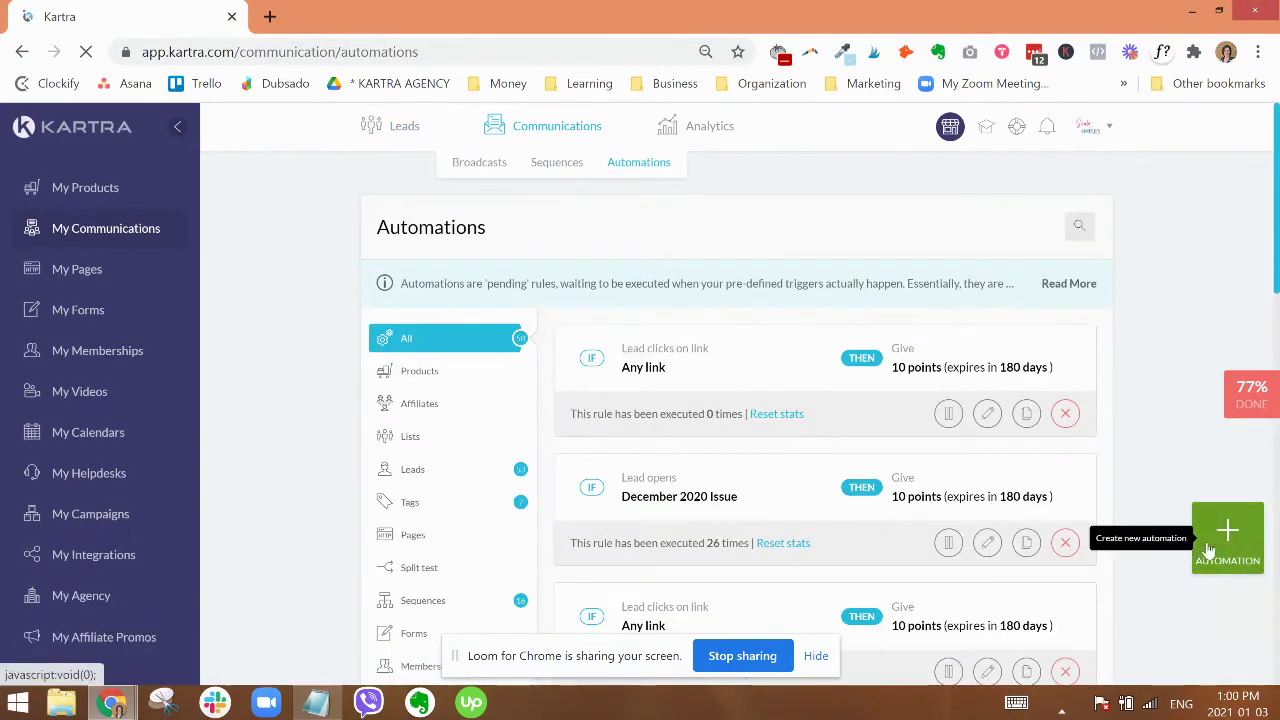
click(1226, 540)
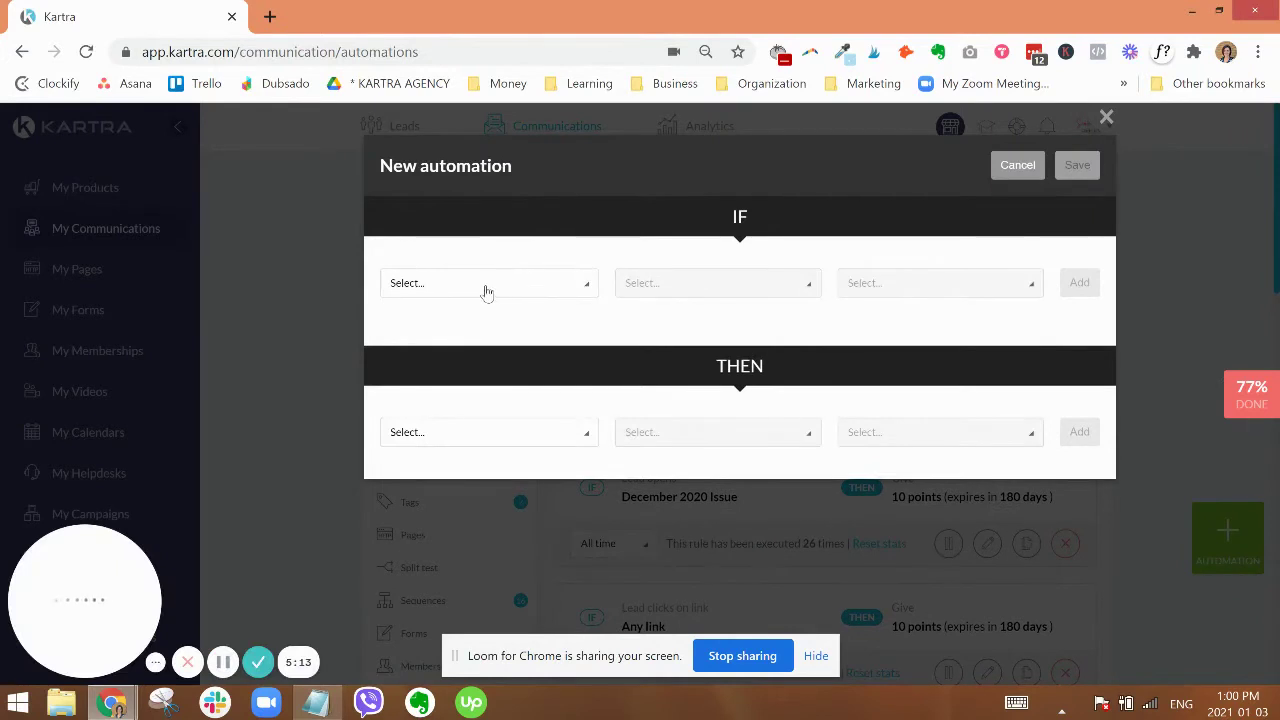
click(486, 292)
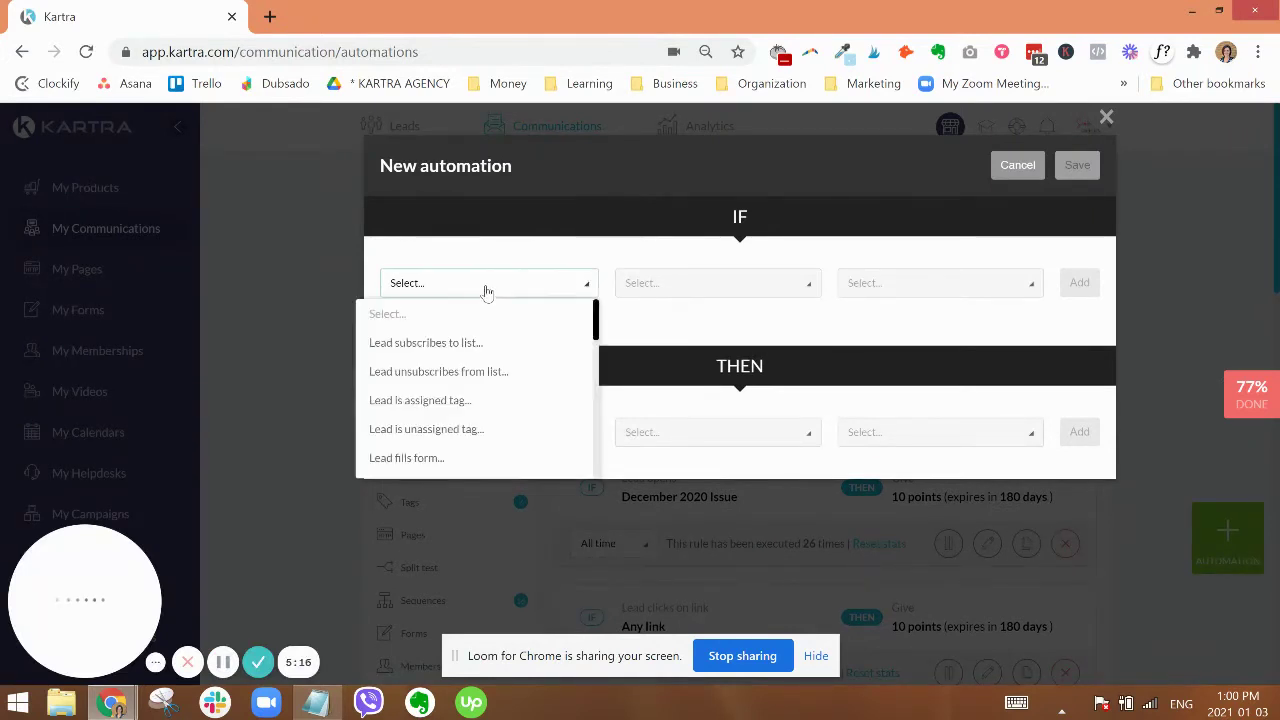
click(458, 343)
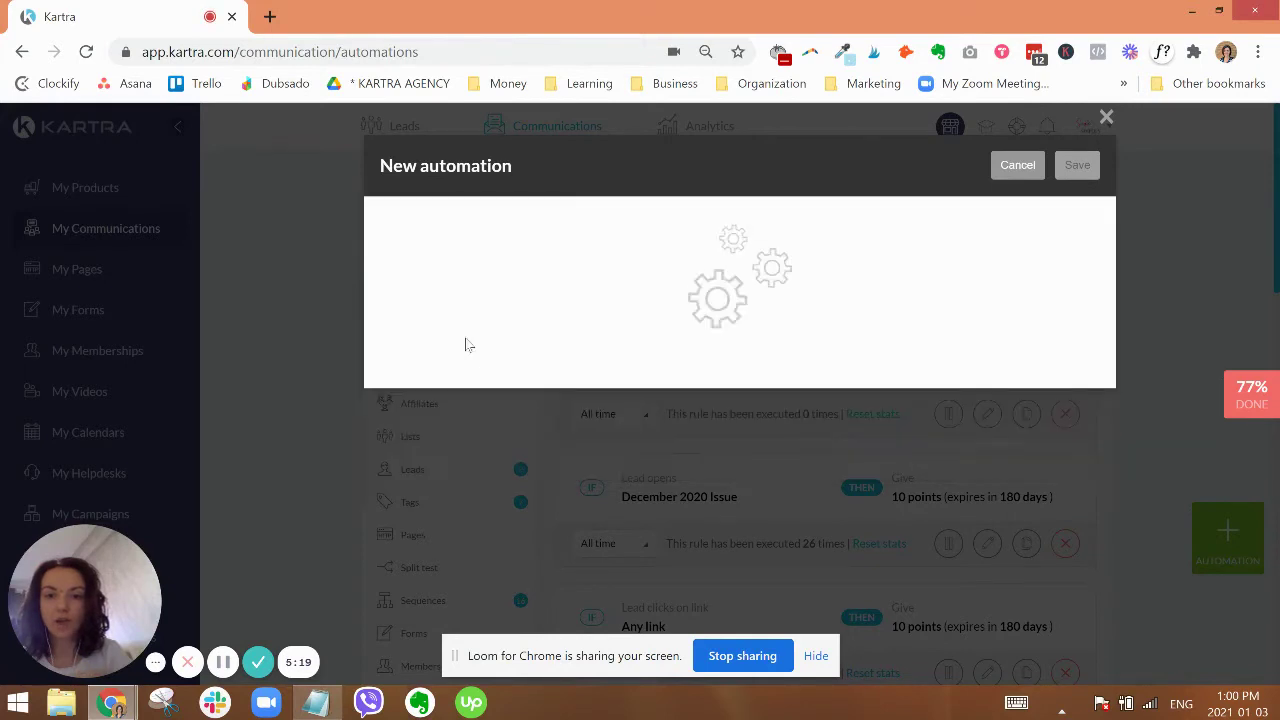
click(808, 290)
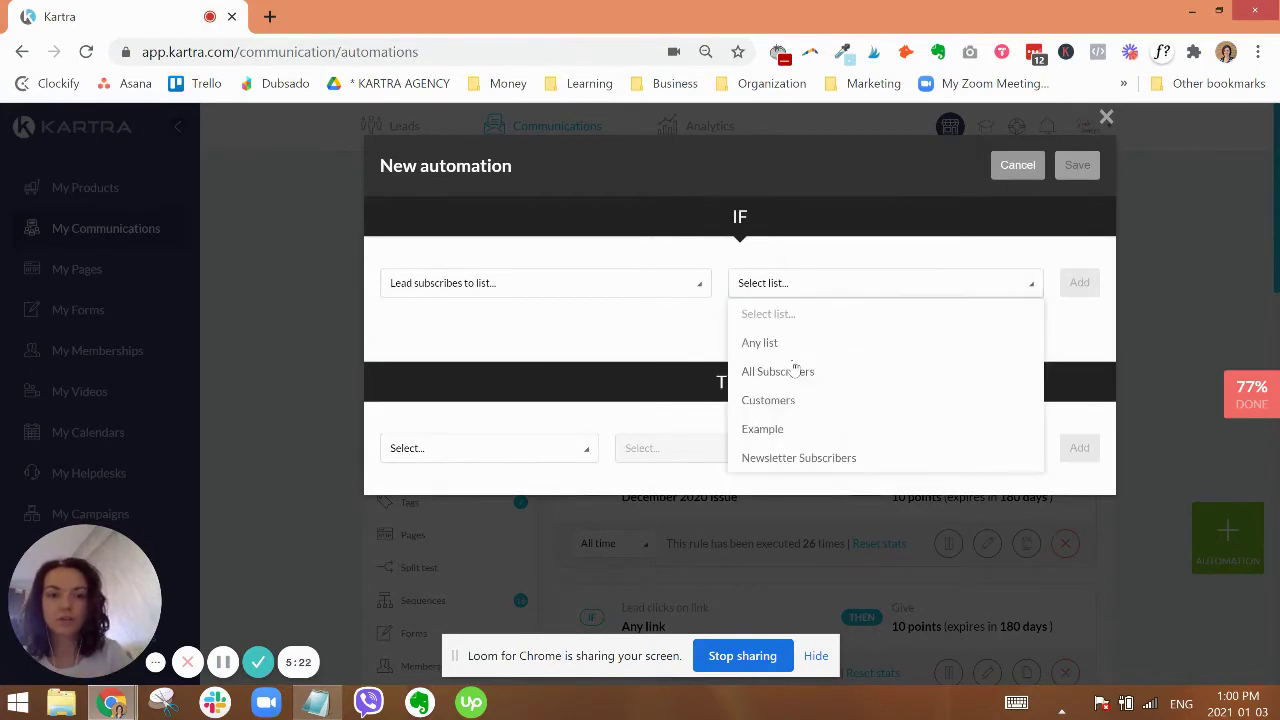
click(790, 397)
click(1080, 286)
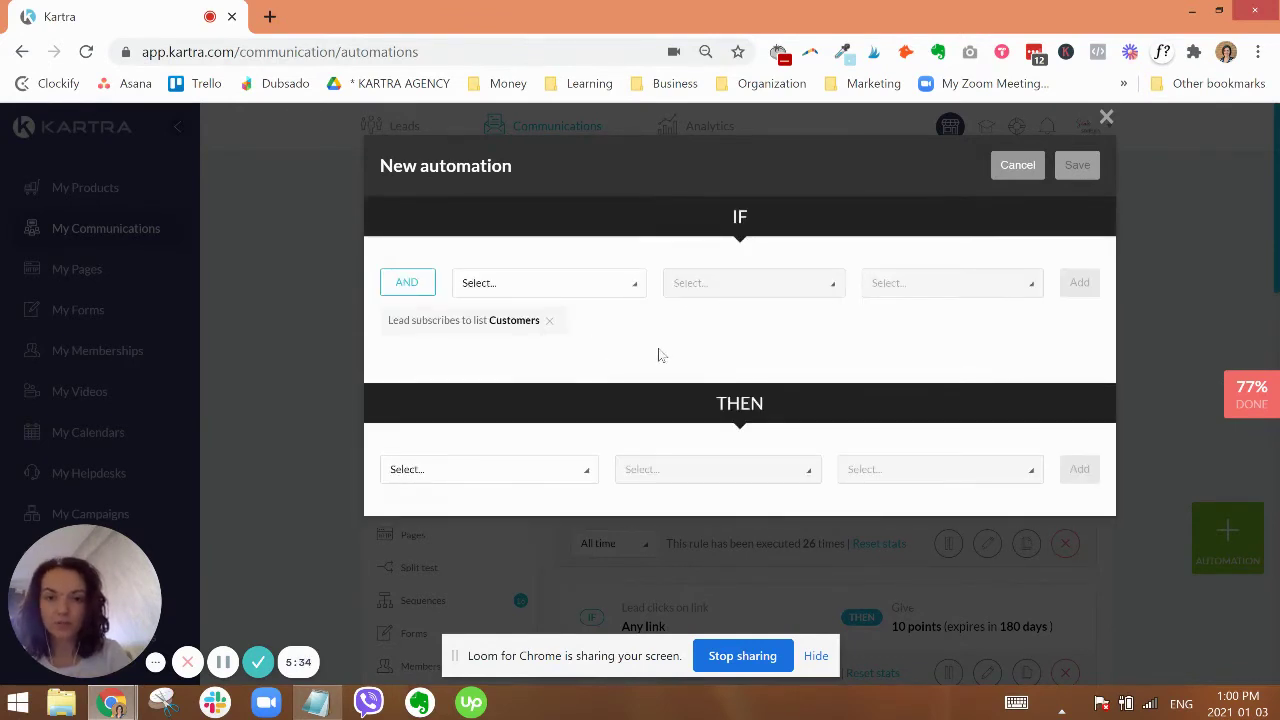
Add a THEN action that subscribes the lead to the All Subscribers list.
click(514, 478)
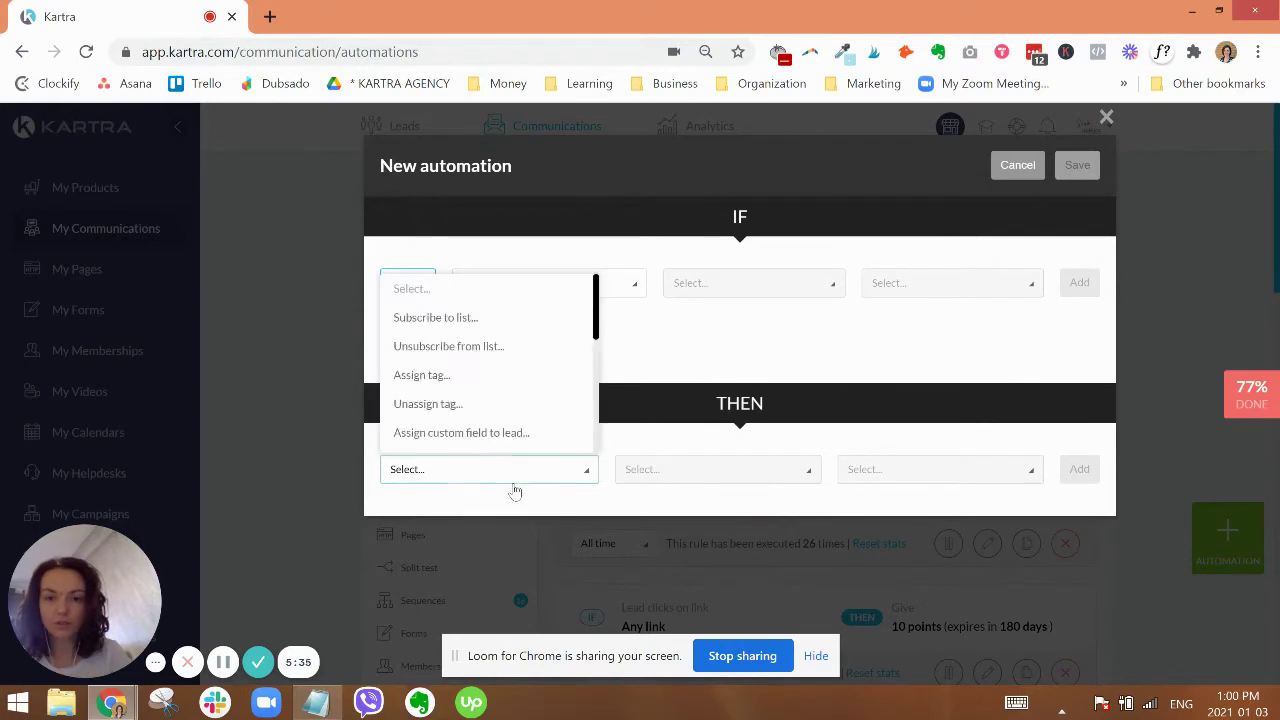
click(428, 322)
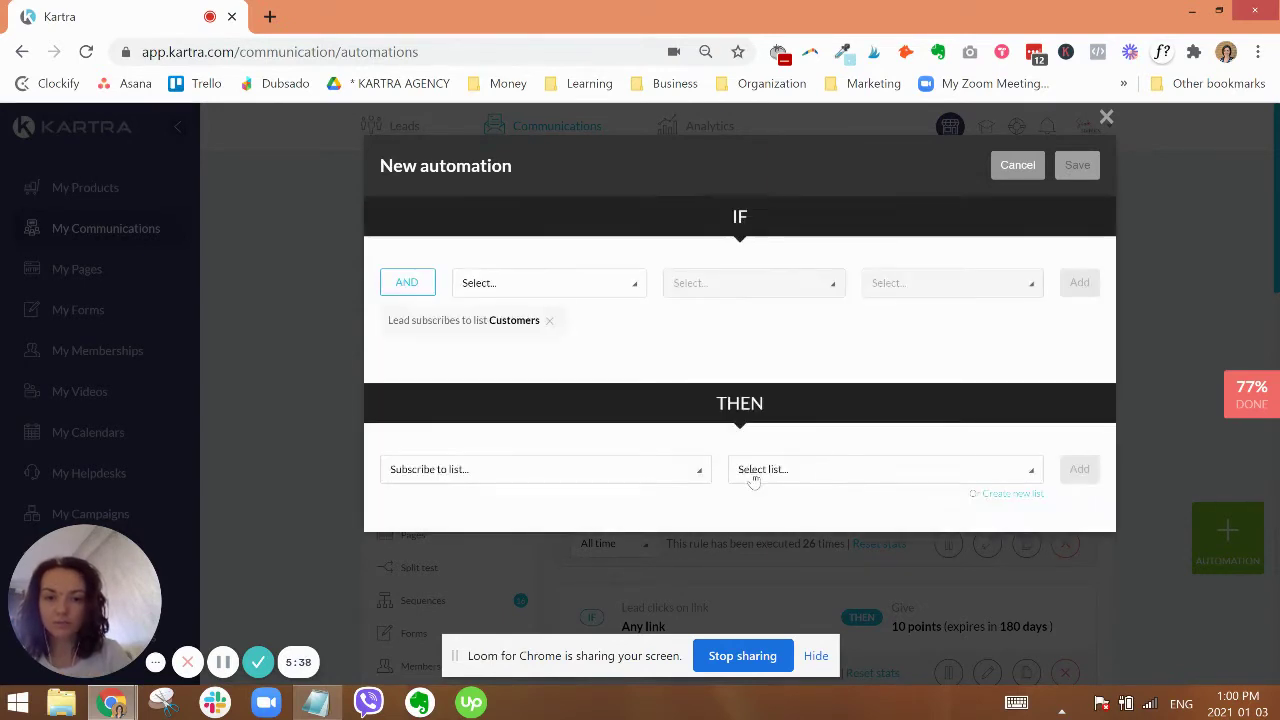
click(828, 478)
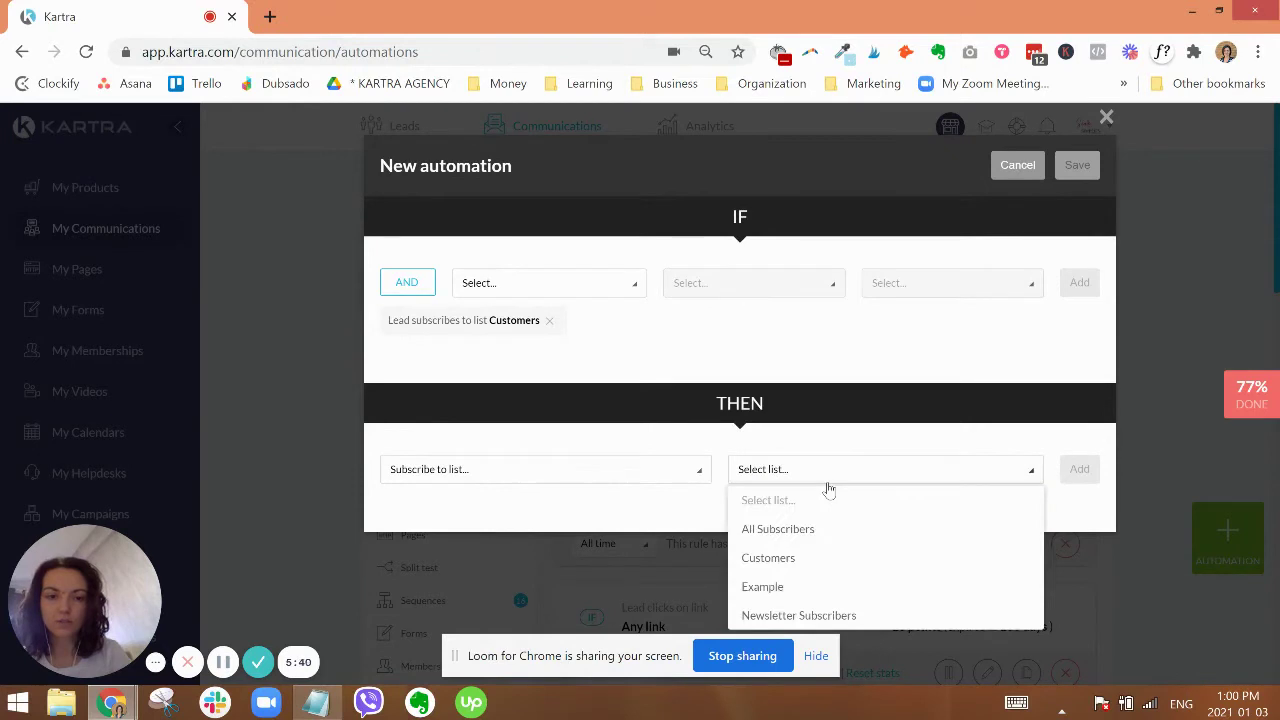
click(803, 530)
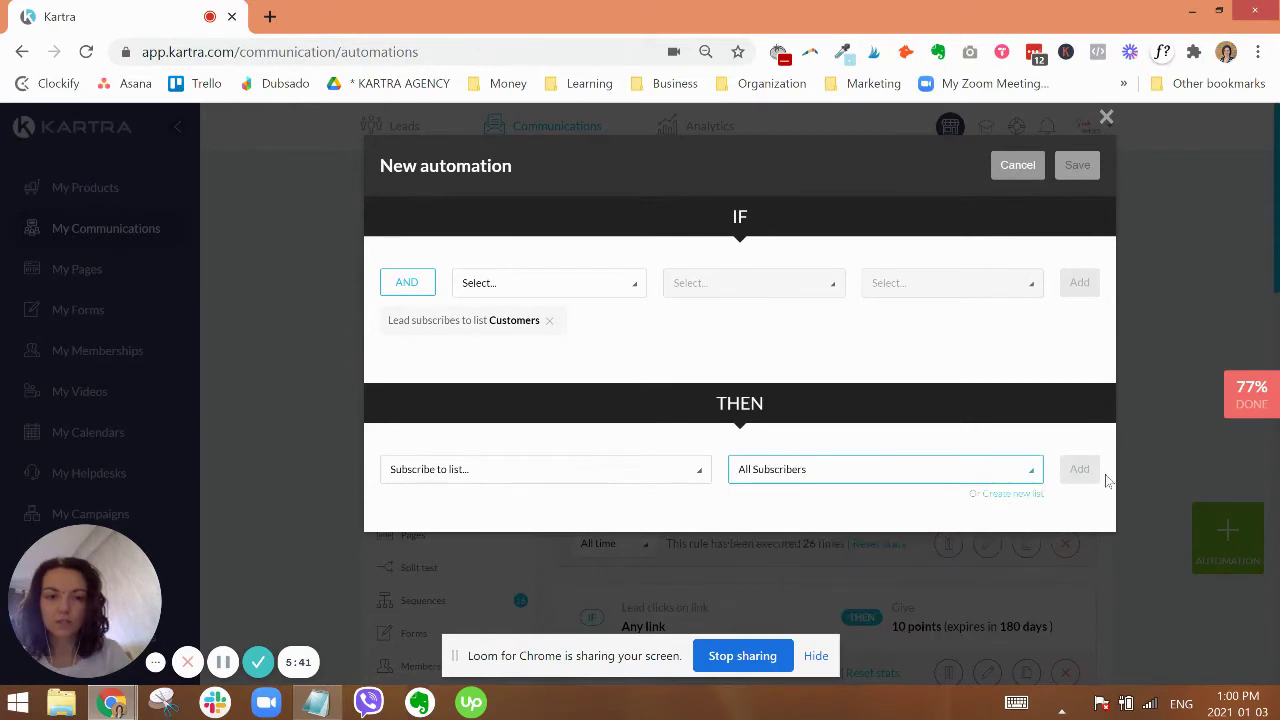
click(531, 478)
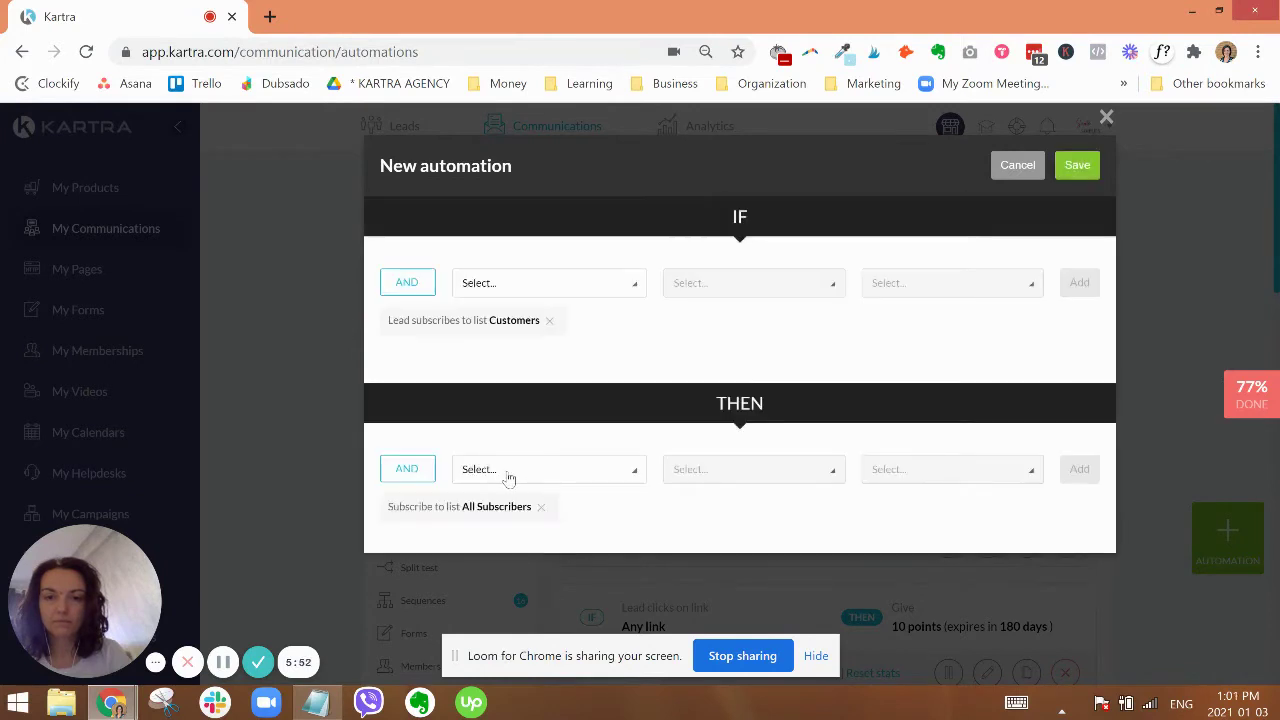
Add a second action subscribing to Newsletter Subscribers, then remove it again.
click(532, 476)
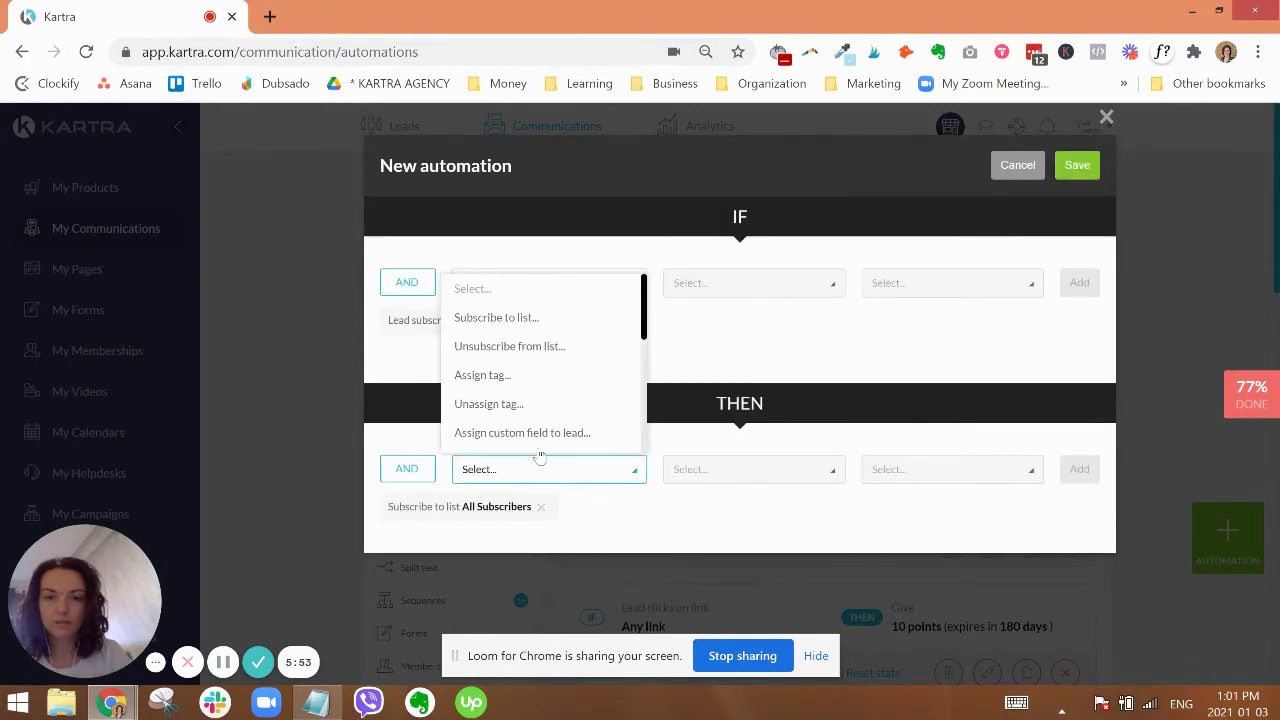
click(490, 318)
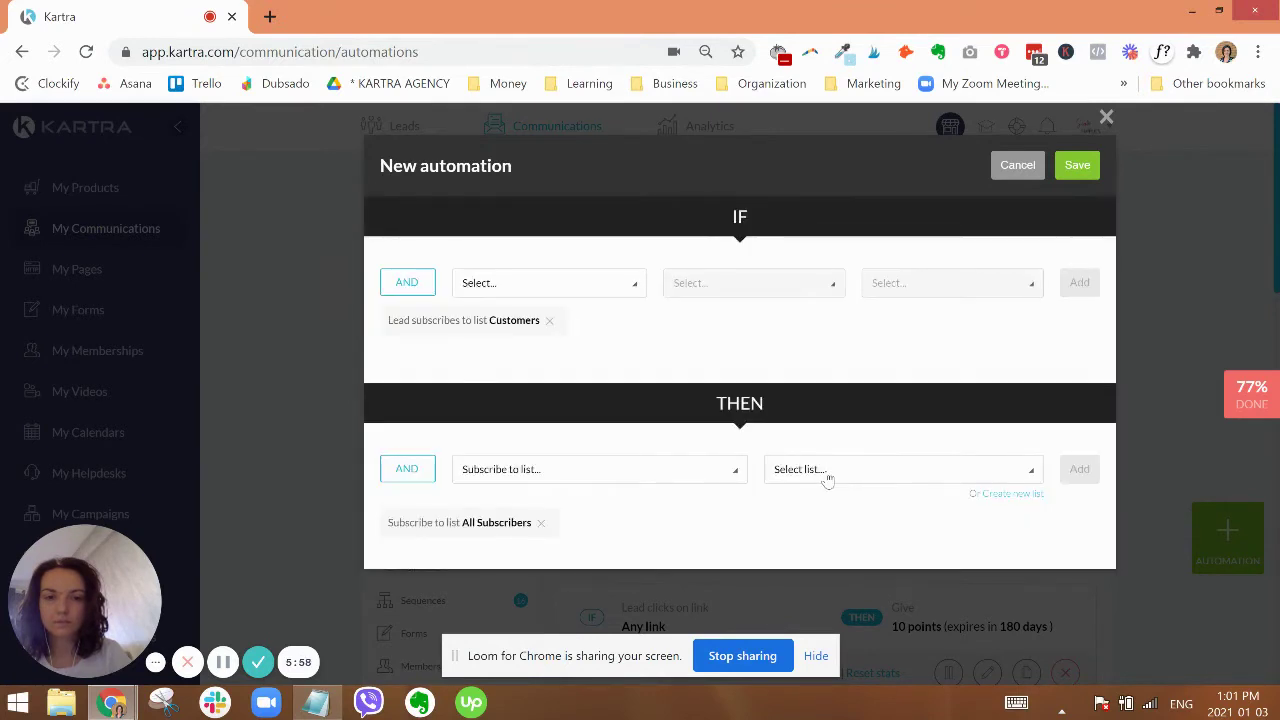
click(827, 474)
click(830, 614)
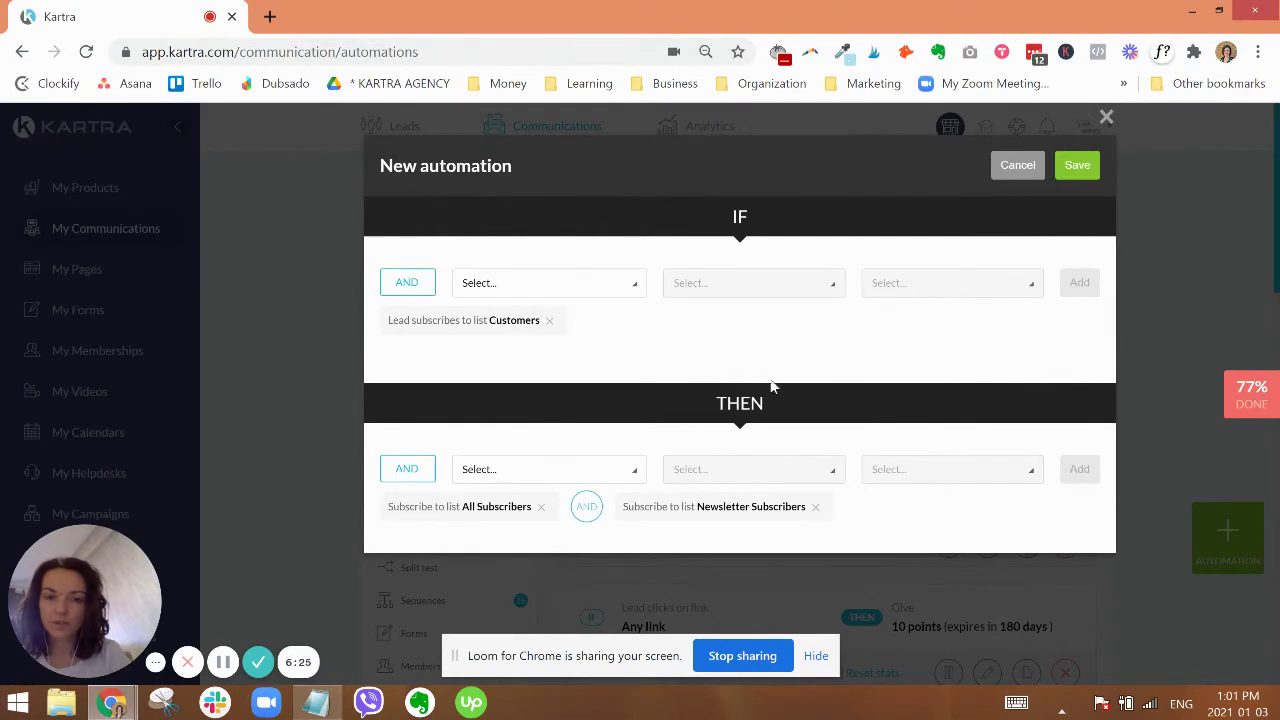
drag(721, 409, 770, 416)
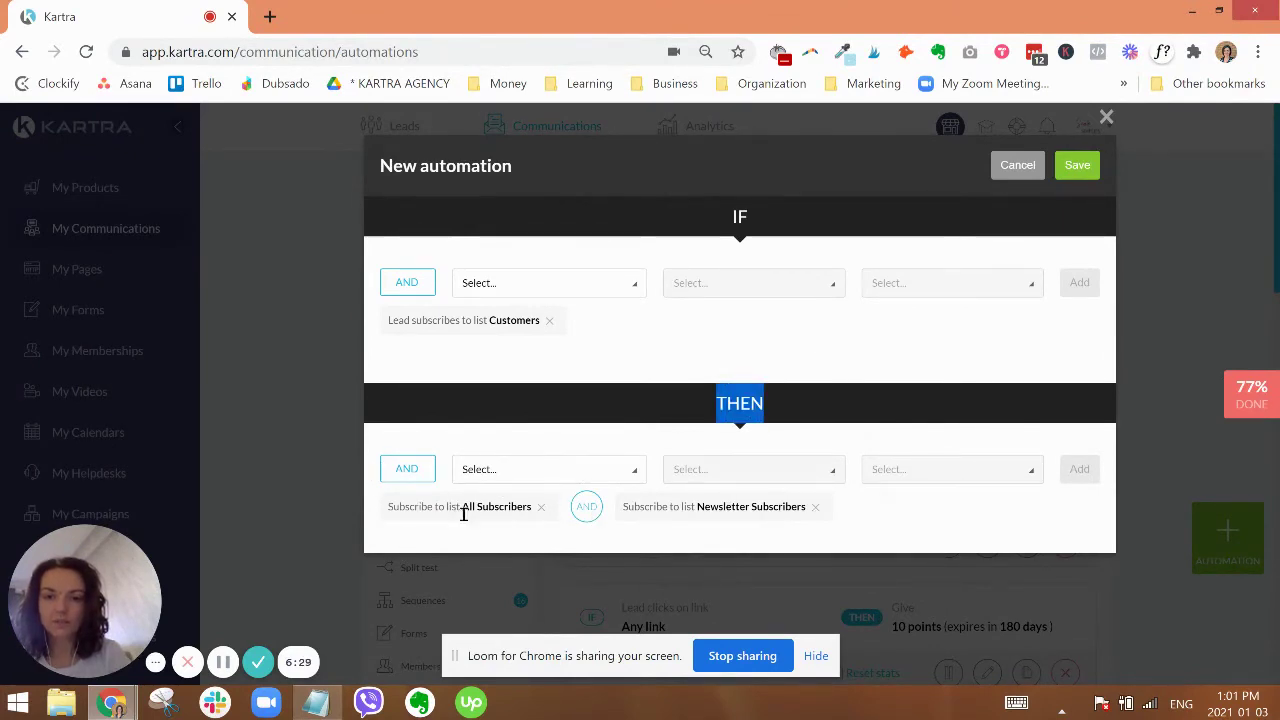
click(736, 412)
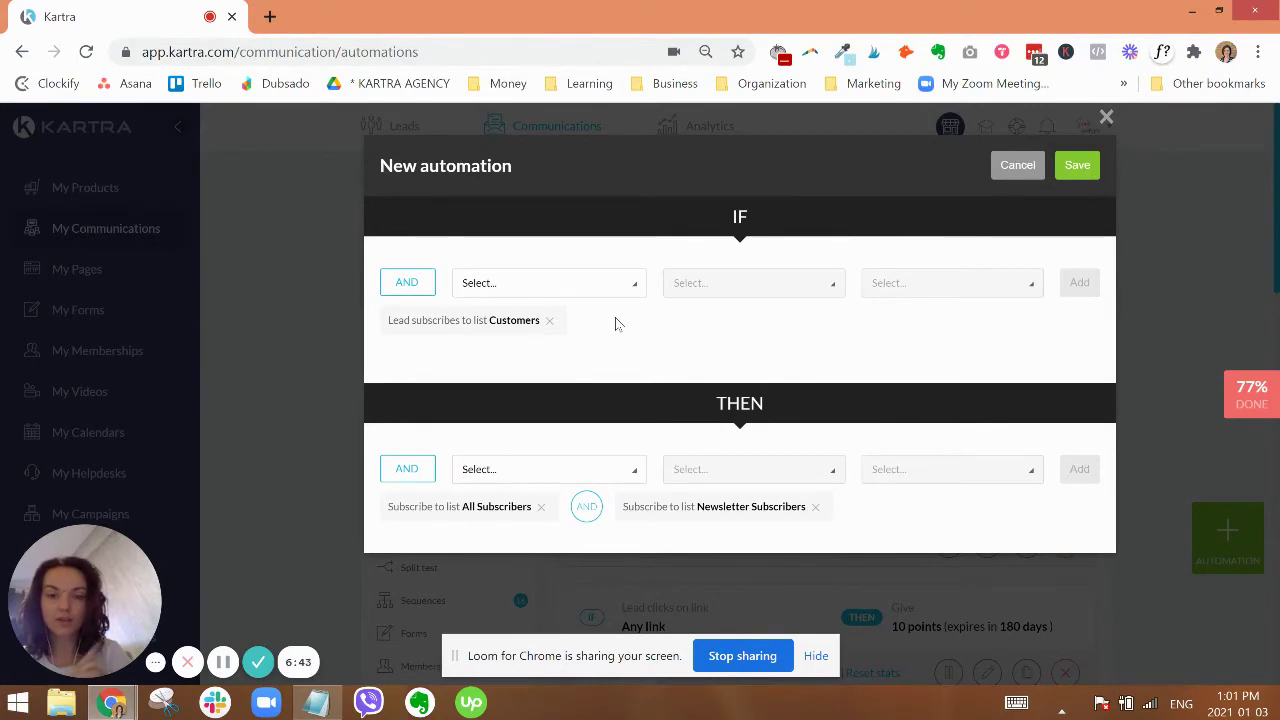
triple_click(474, 506)
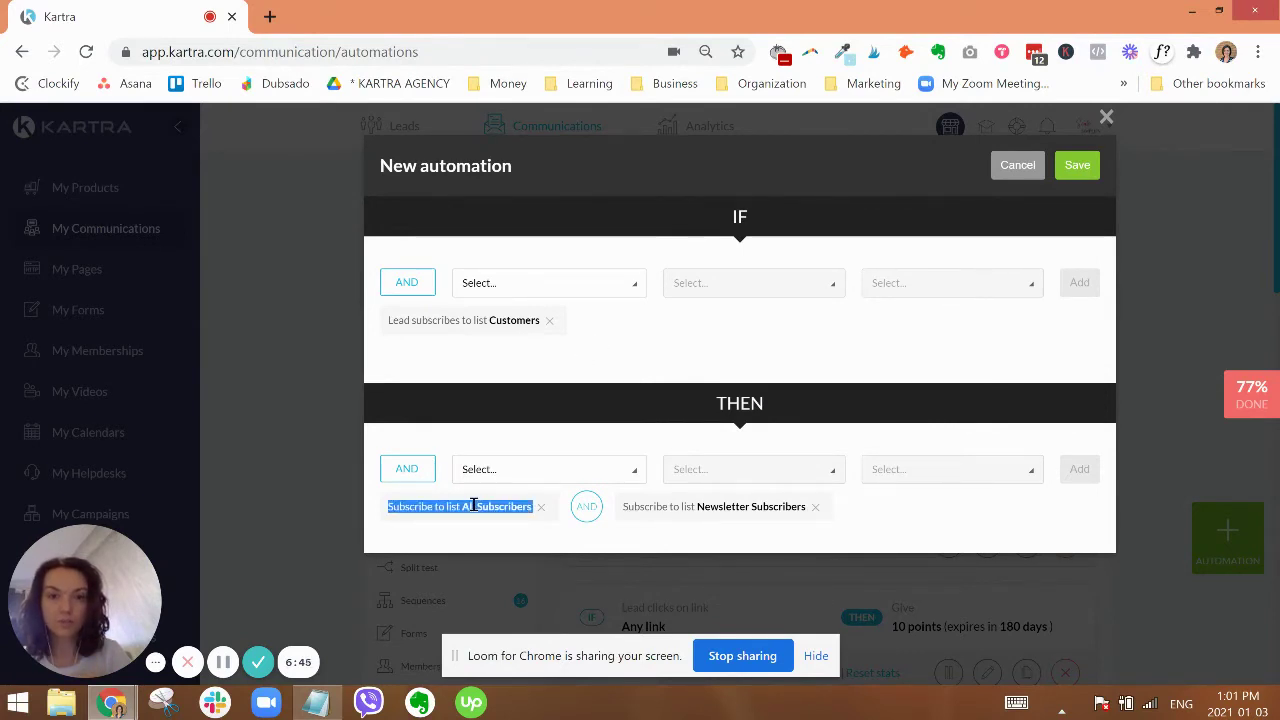
click(608, 370)
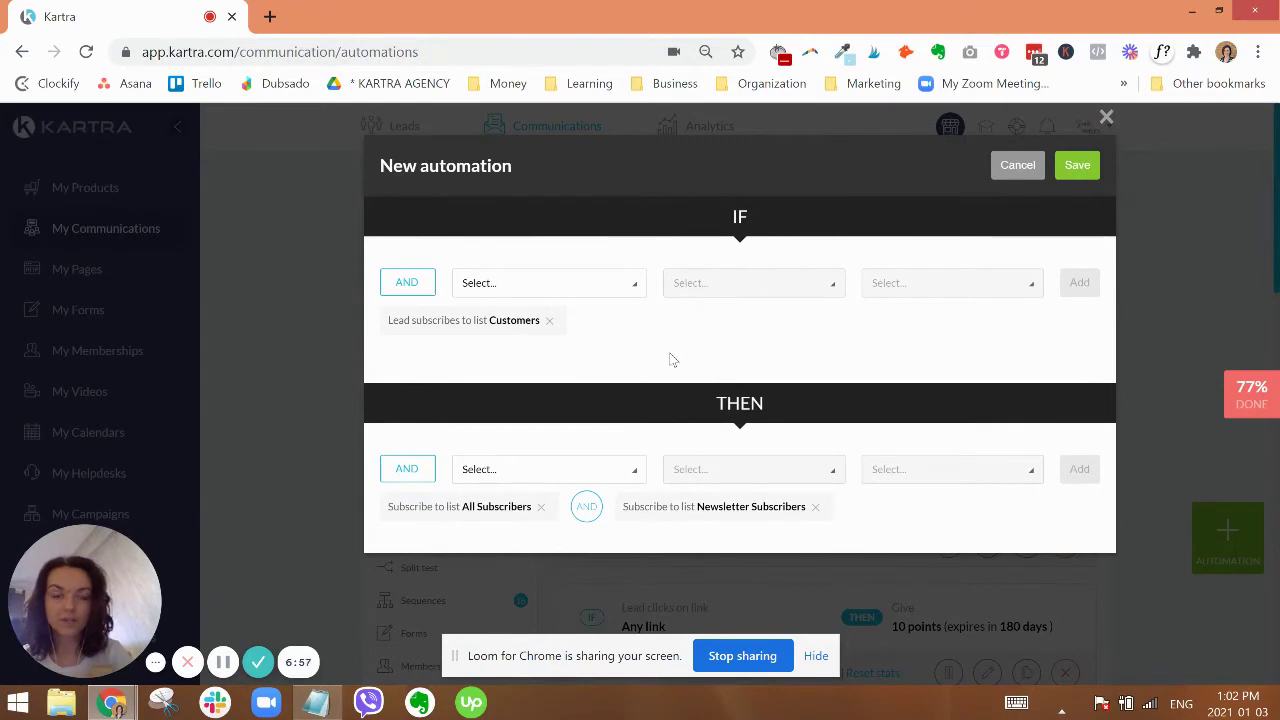
double_click(511, 324)
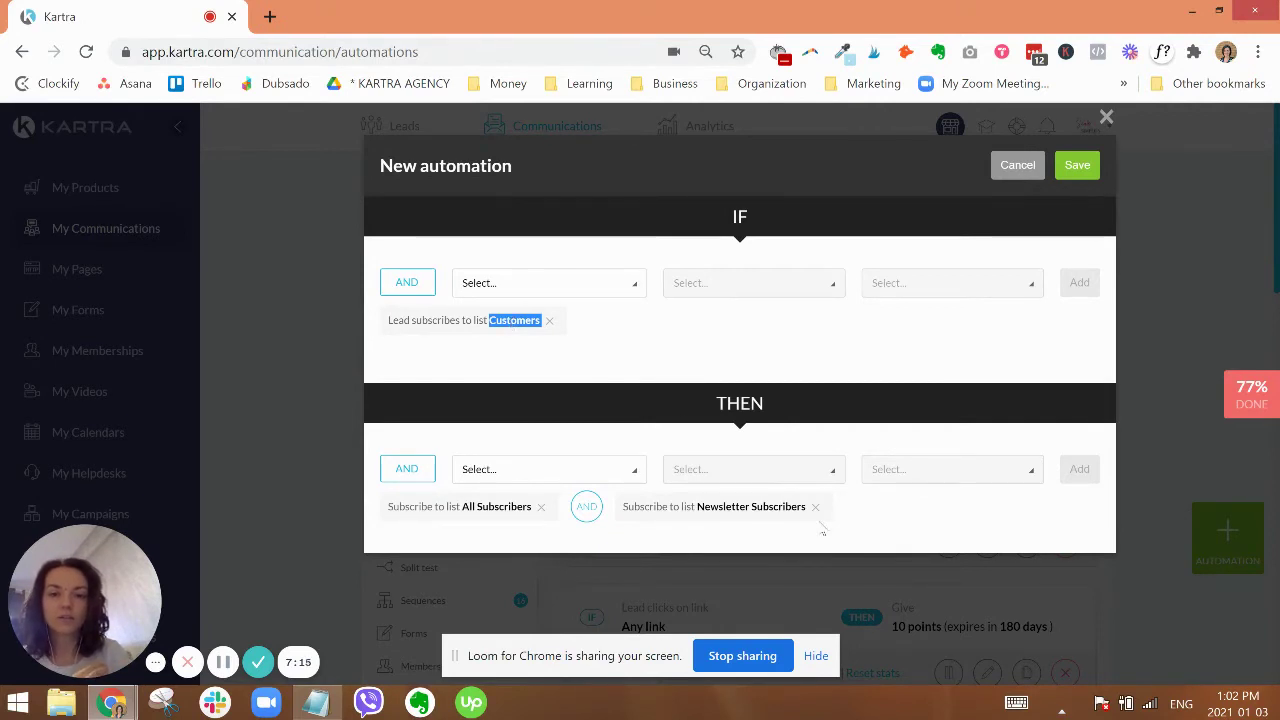
click(816, 507)
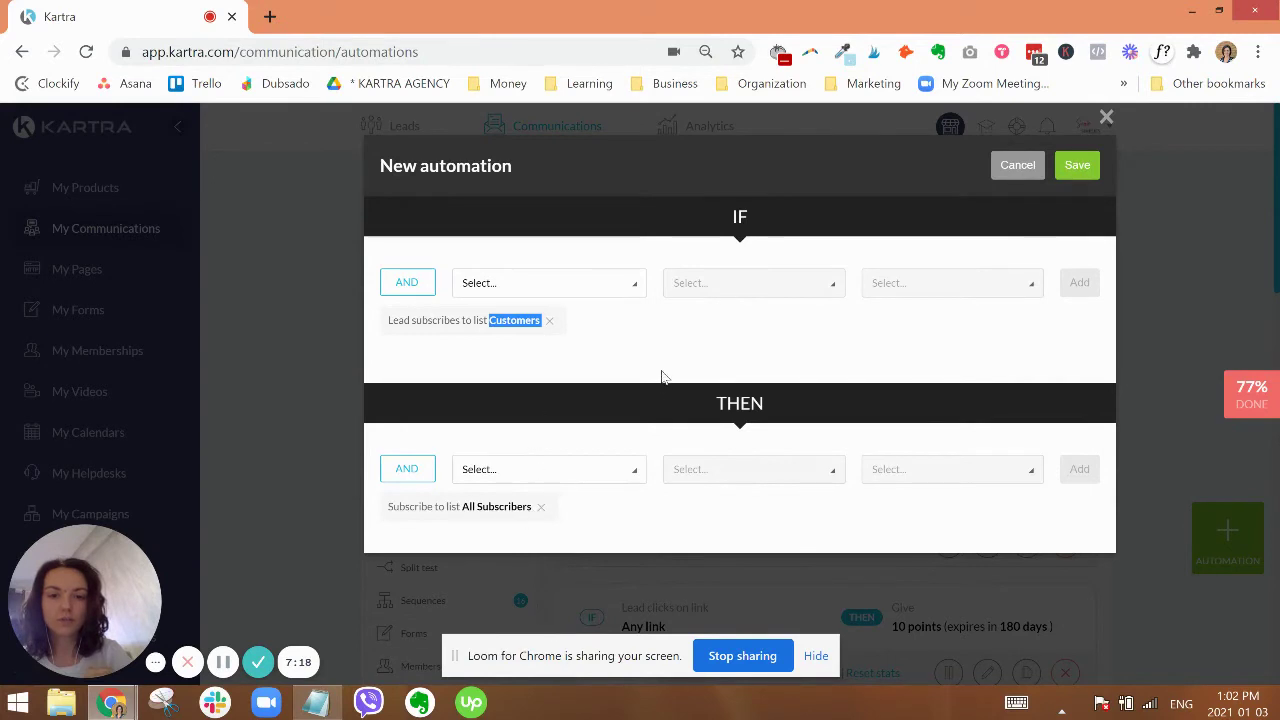
Save the Customers-to-All Subscribers automation so it appears atop the Automations list.
click(505, 320)
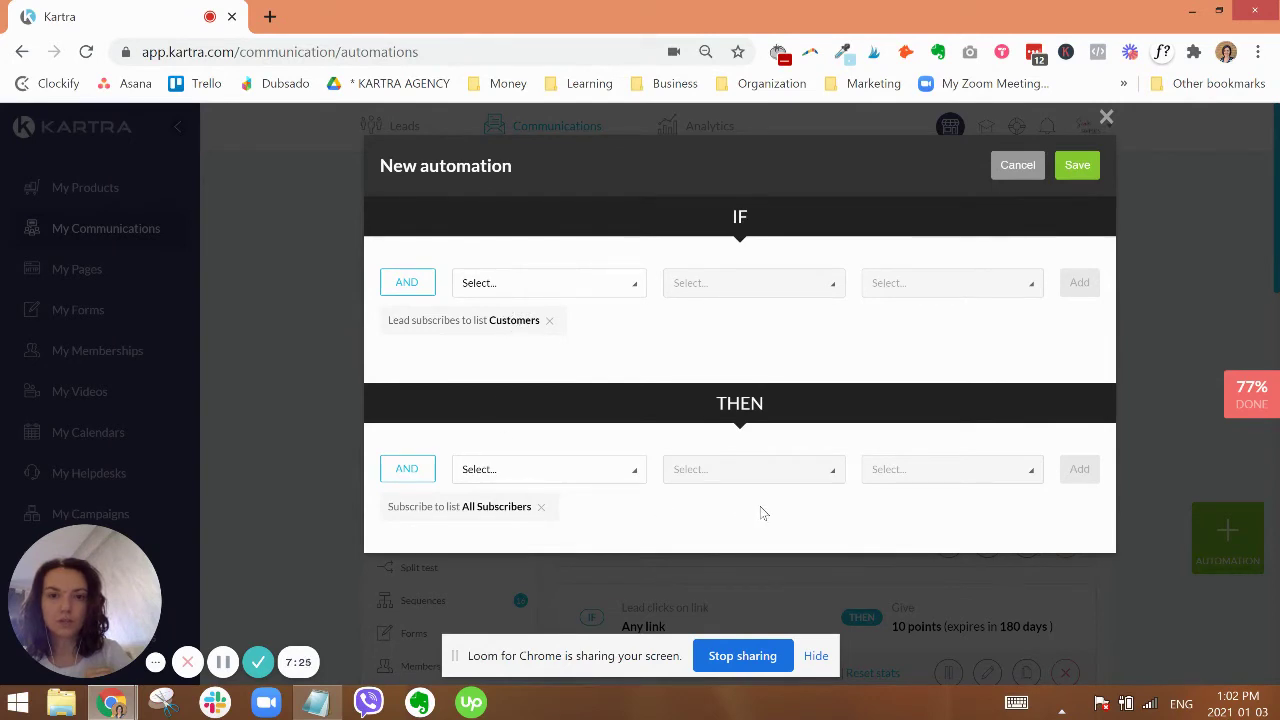
triple_click(507, 322)
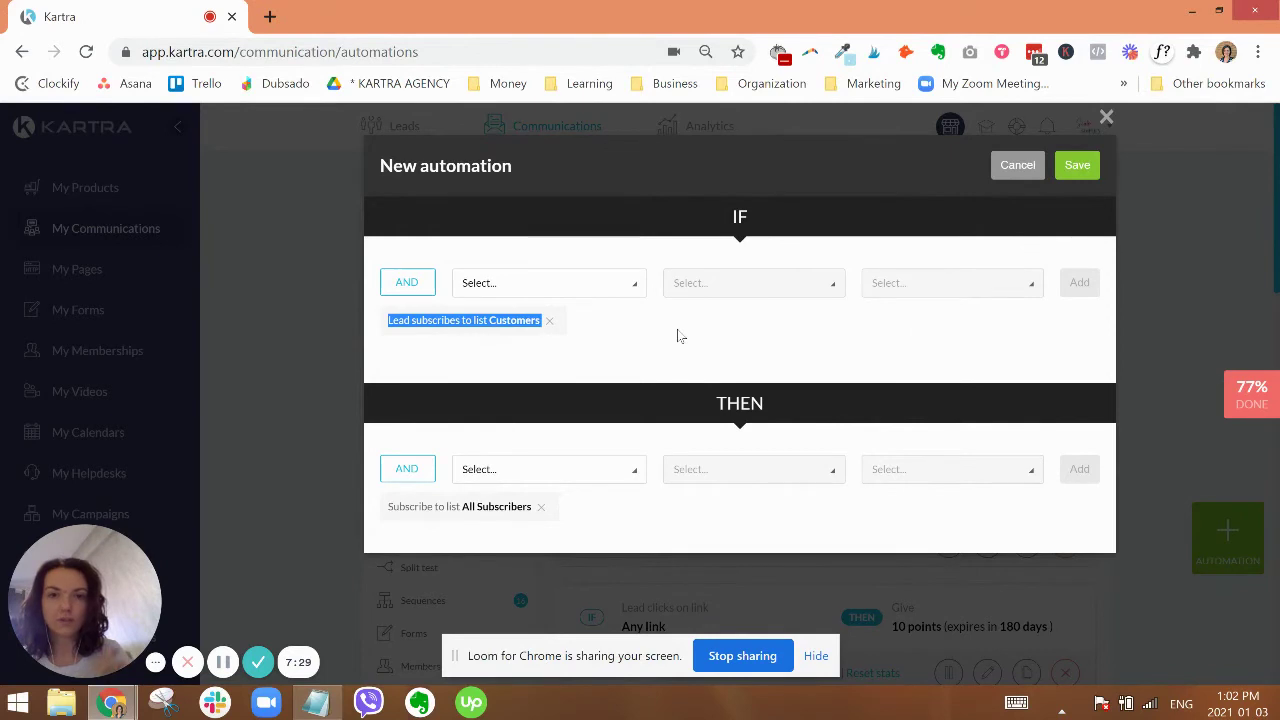
click(777, 357)
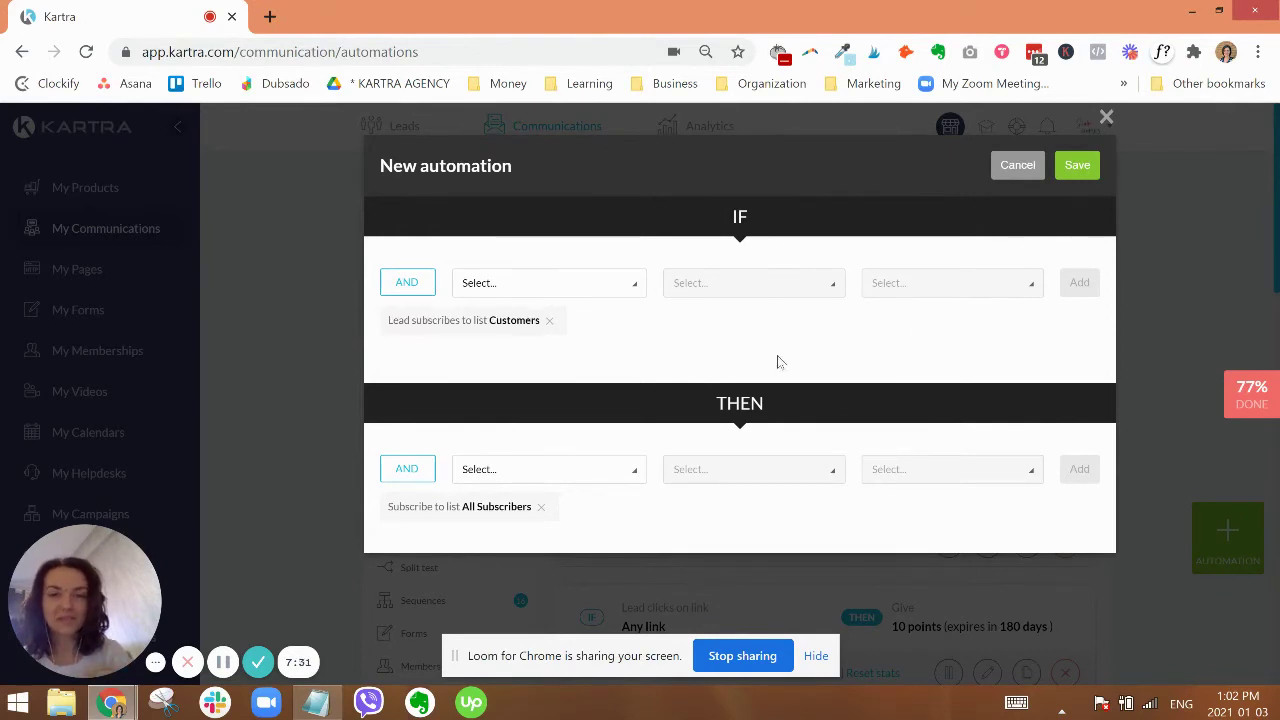
click(1082, 168)
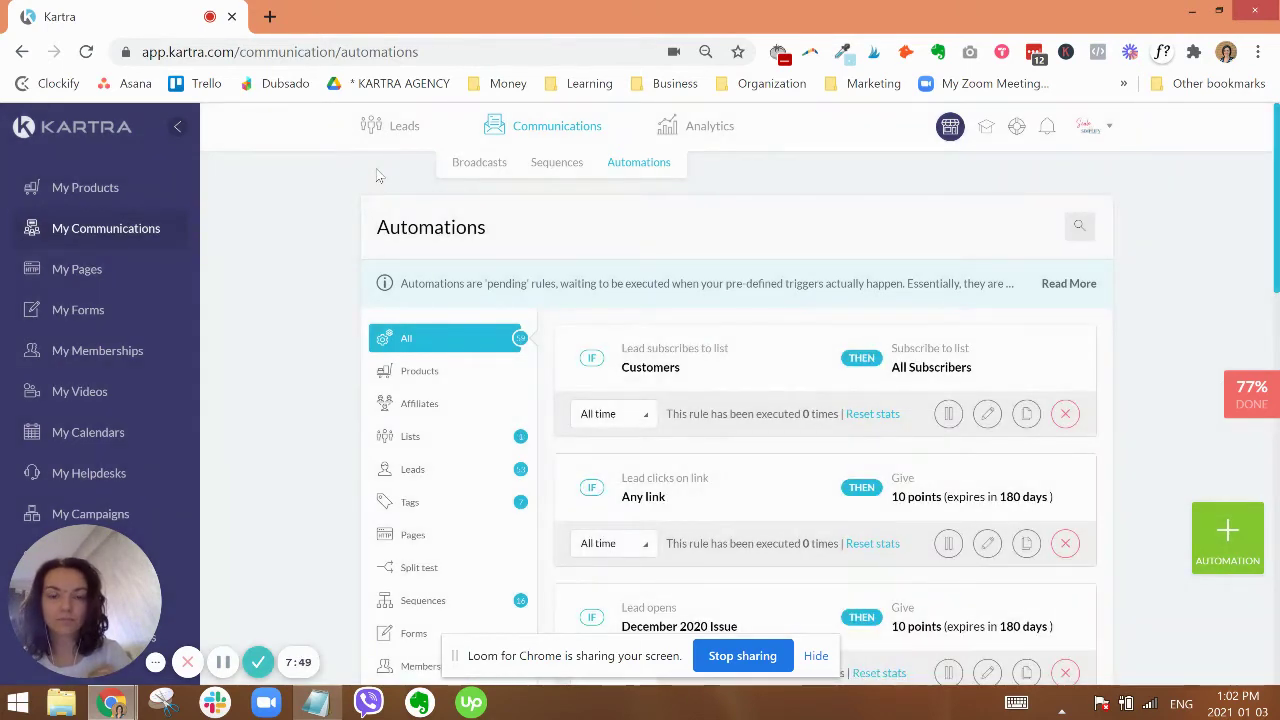
Go to the Leads Tags page and show the tag Categories view.
mouse_move(405, 127)
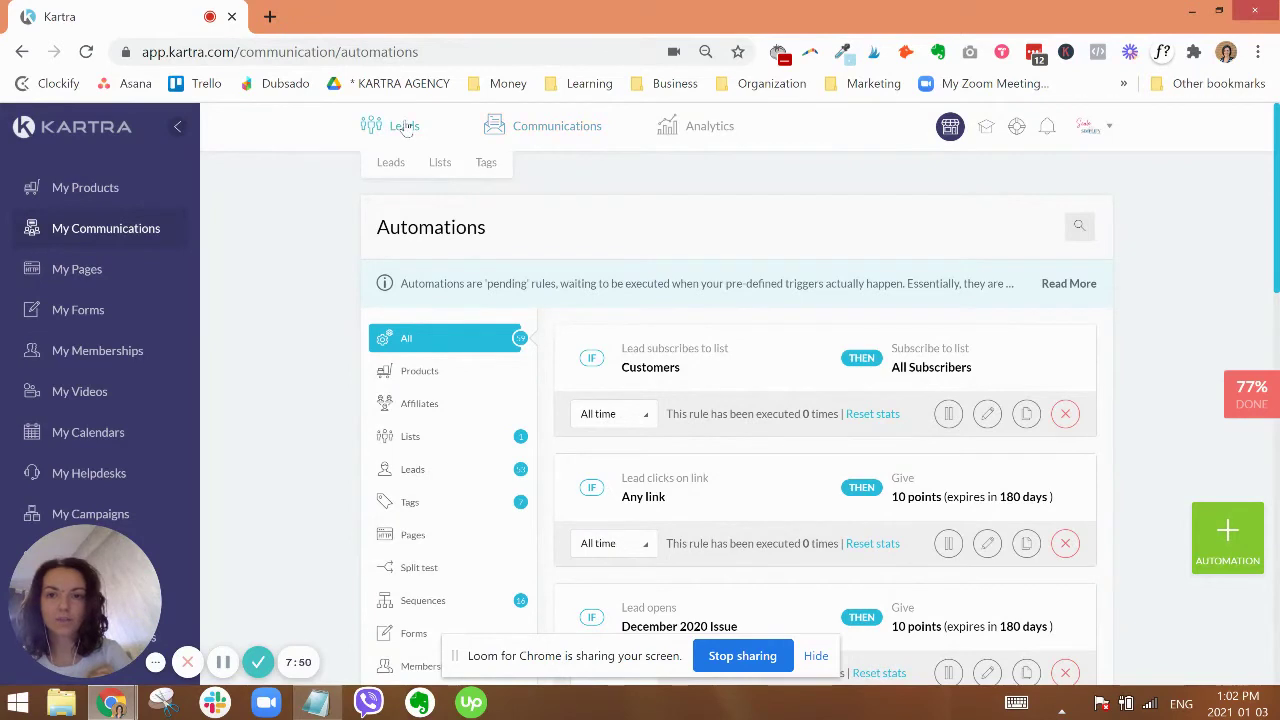
click(486, 165)
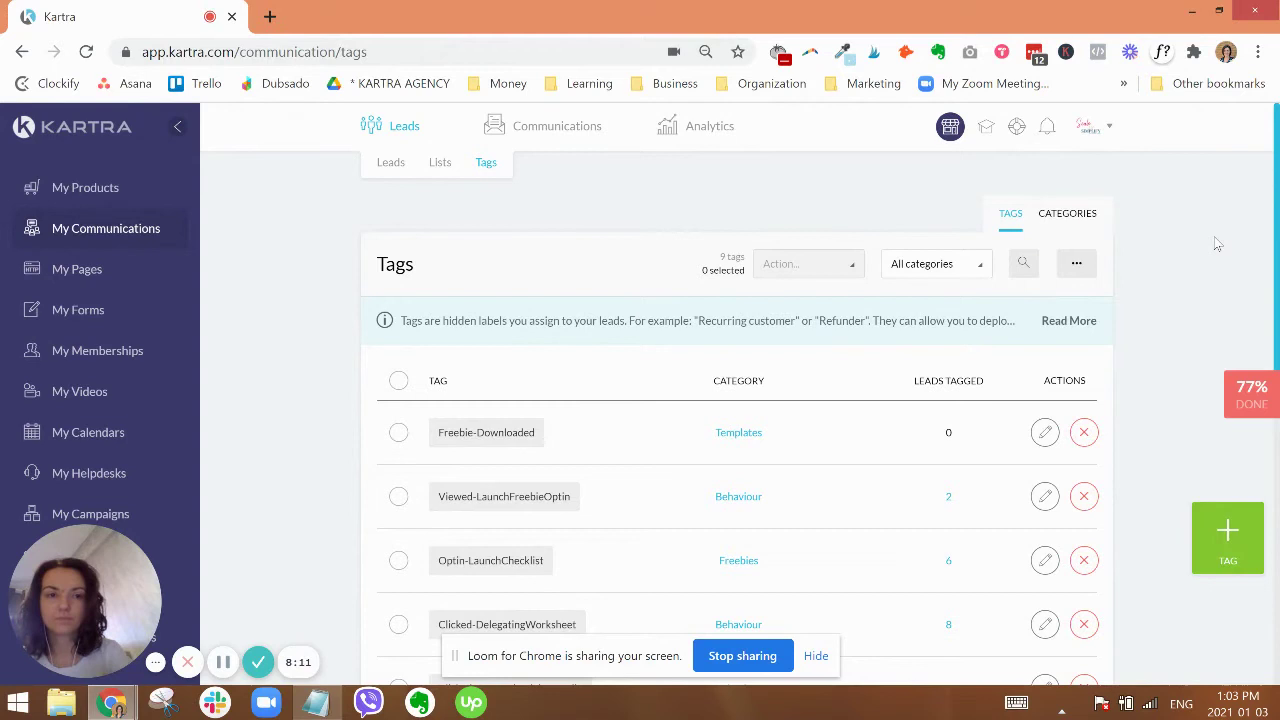
click(1068, 218)
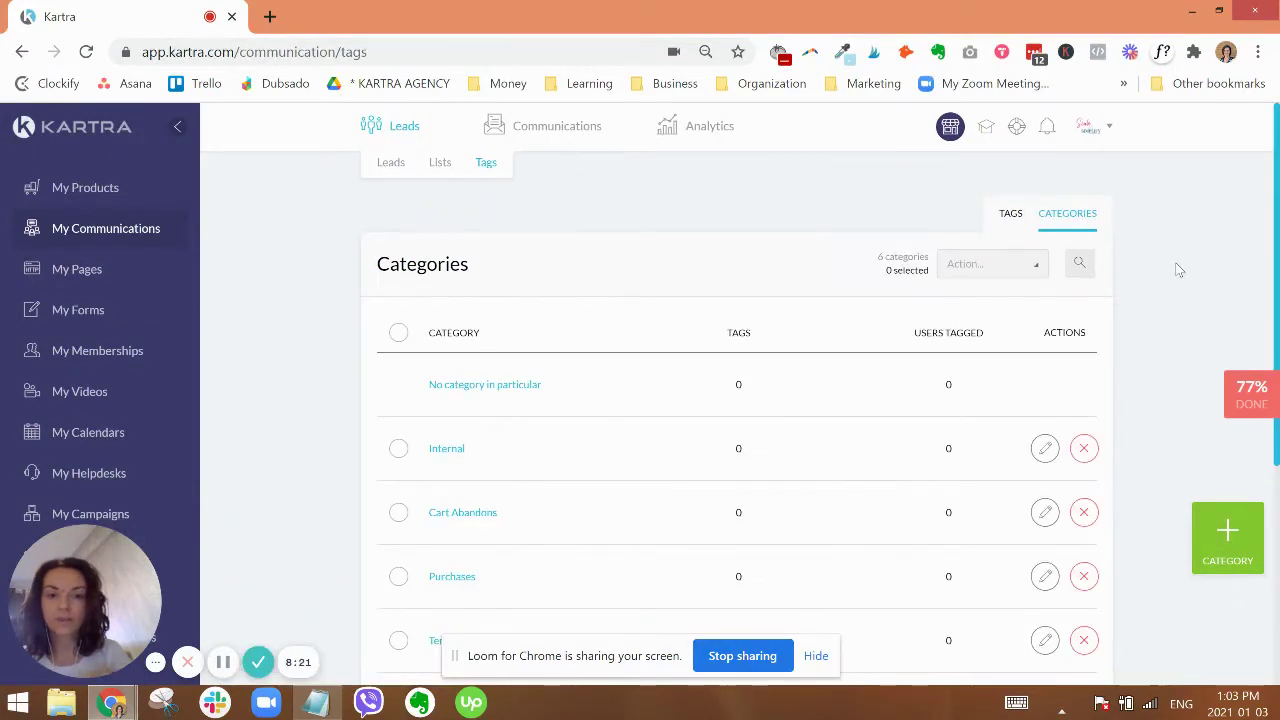
scroll(1179, 270, down, 2)
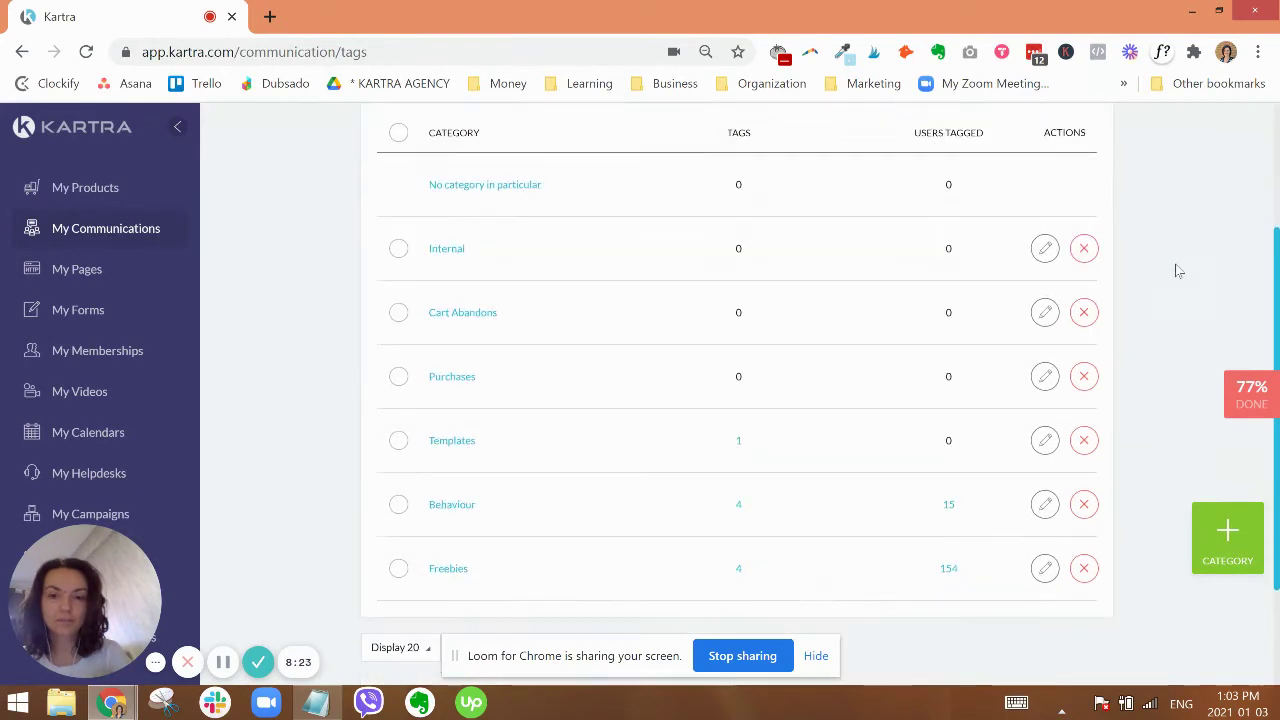
scroll(1179, 287, up, 1)
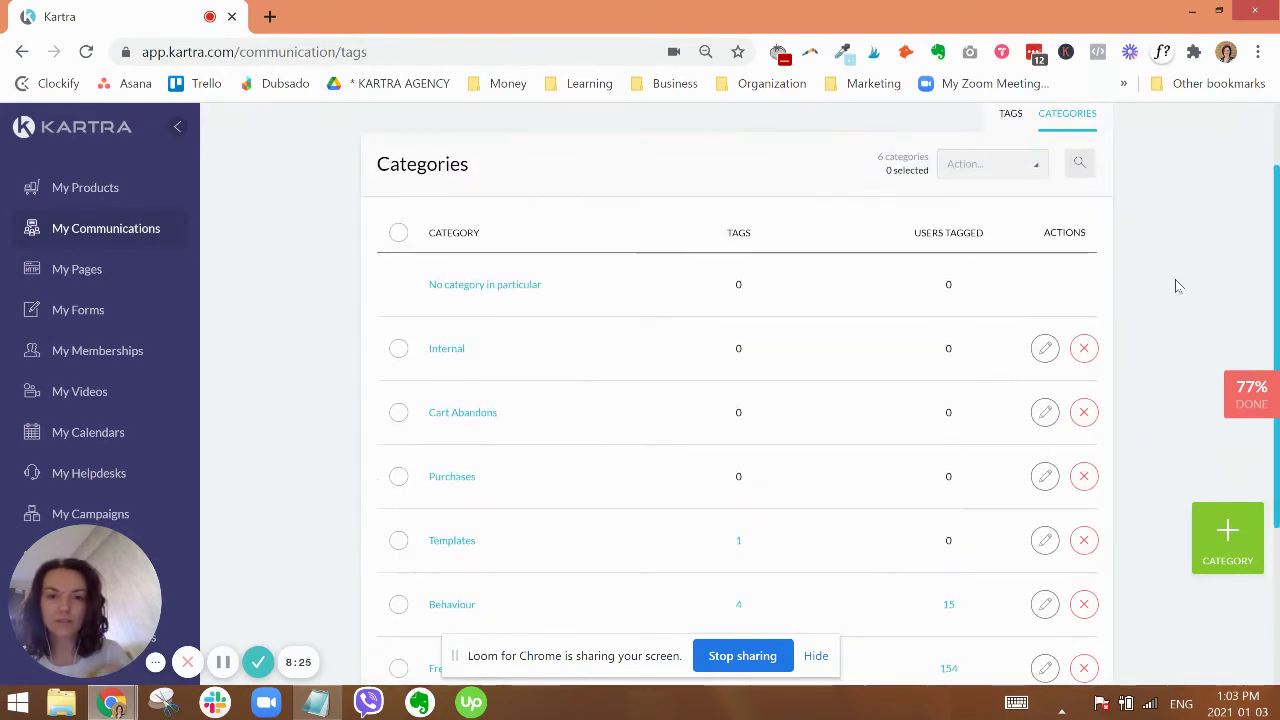
scroll(1166, 322, up, 1)
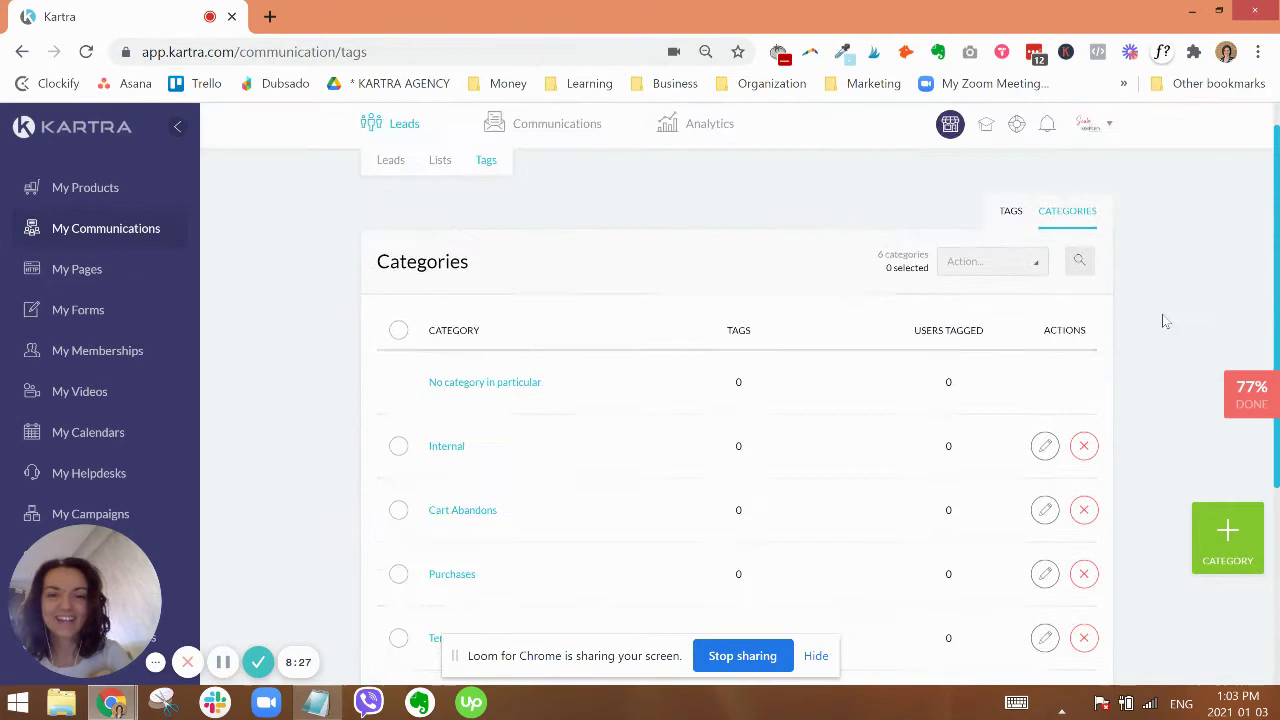
scroll(1165, 305, down, 2)
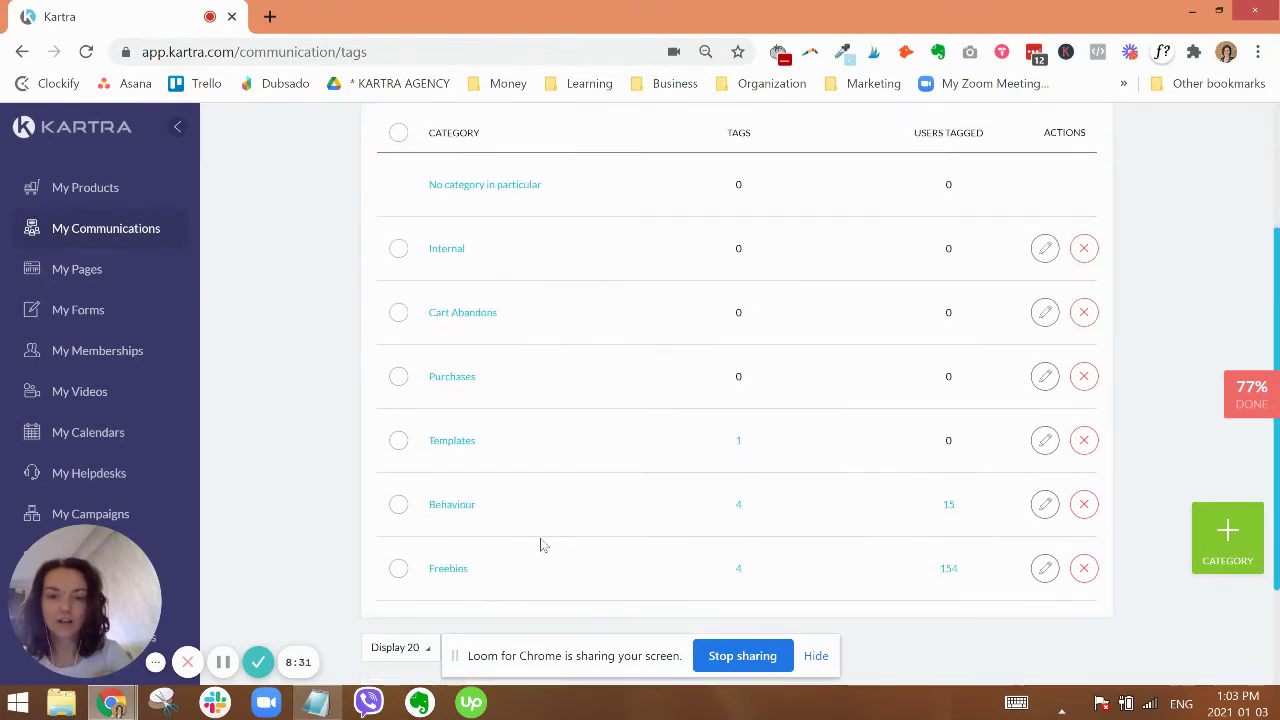
click(450, 255)
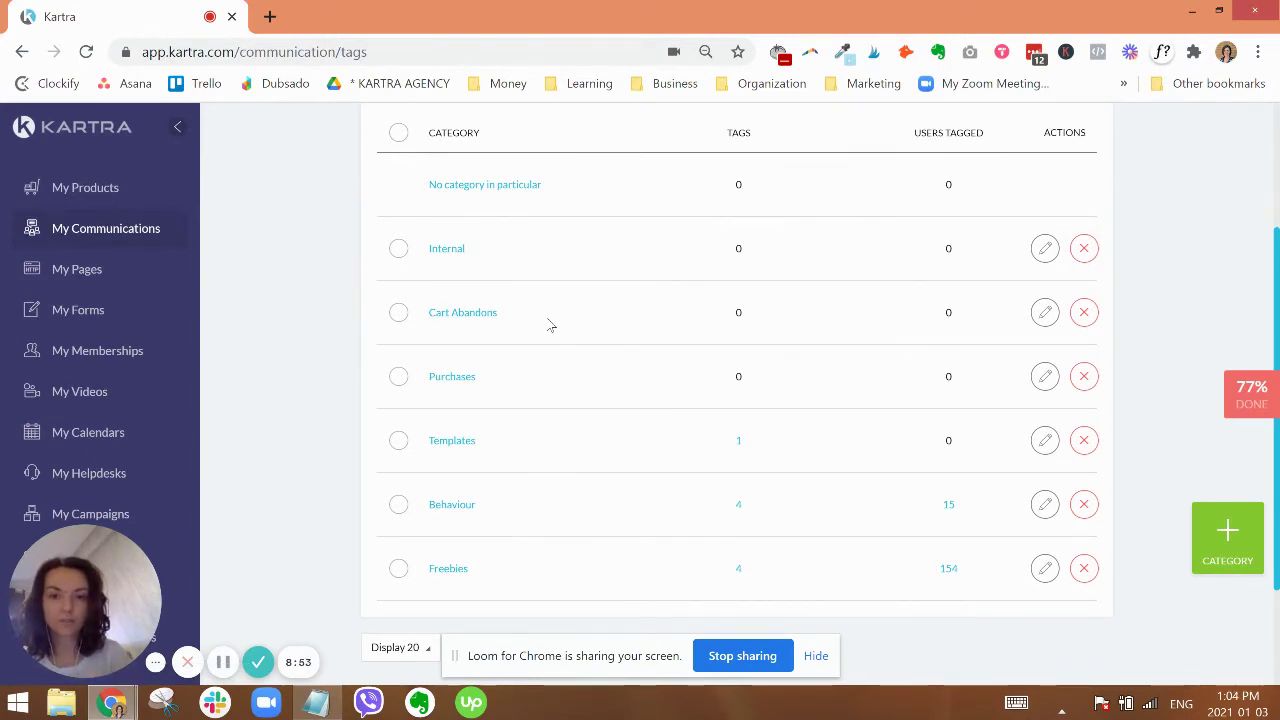
drag(500, 314, 428, 312)
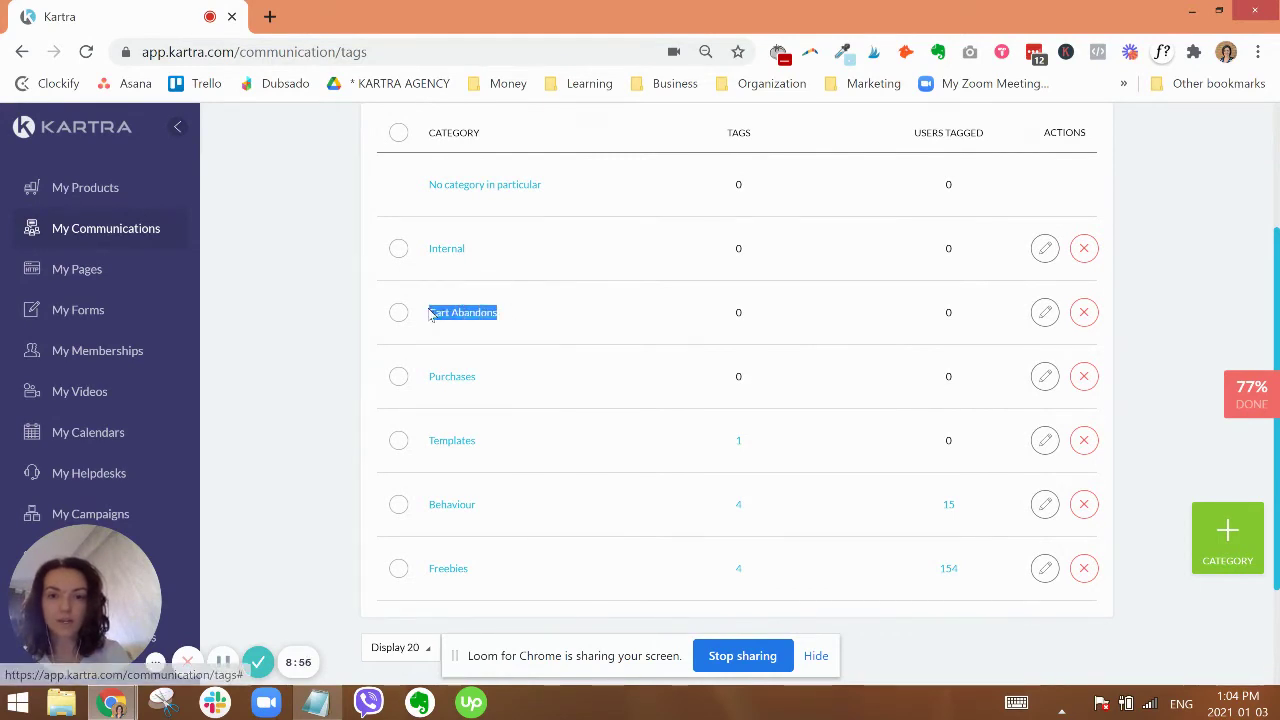
drag(510, 384, 428, 378)
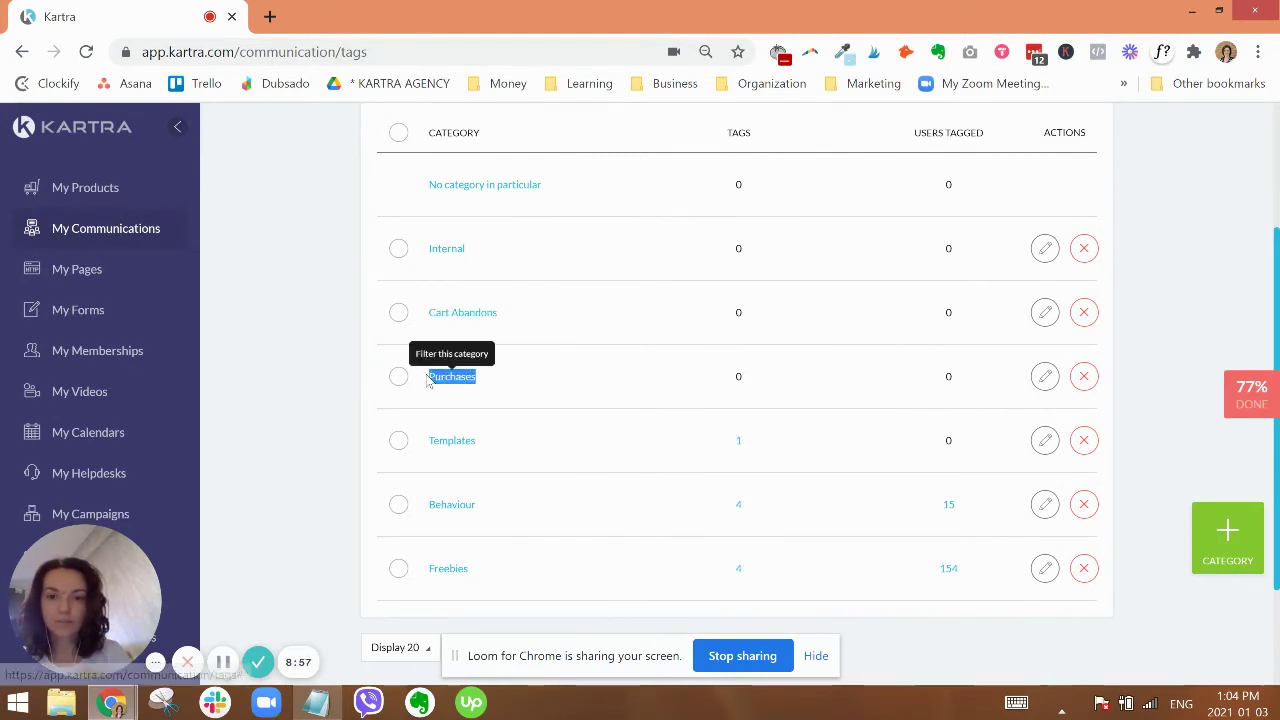
click(632, 402)
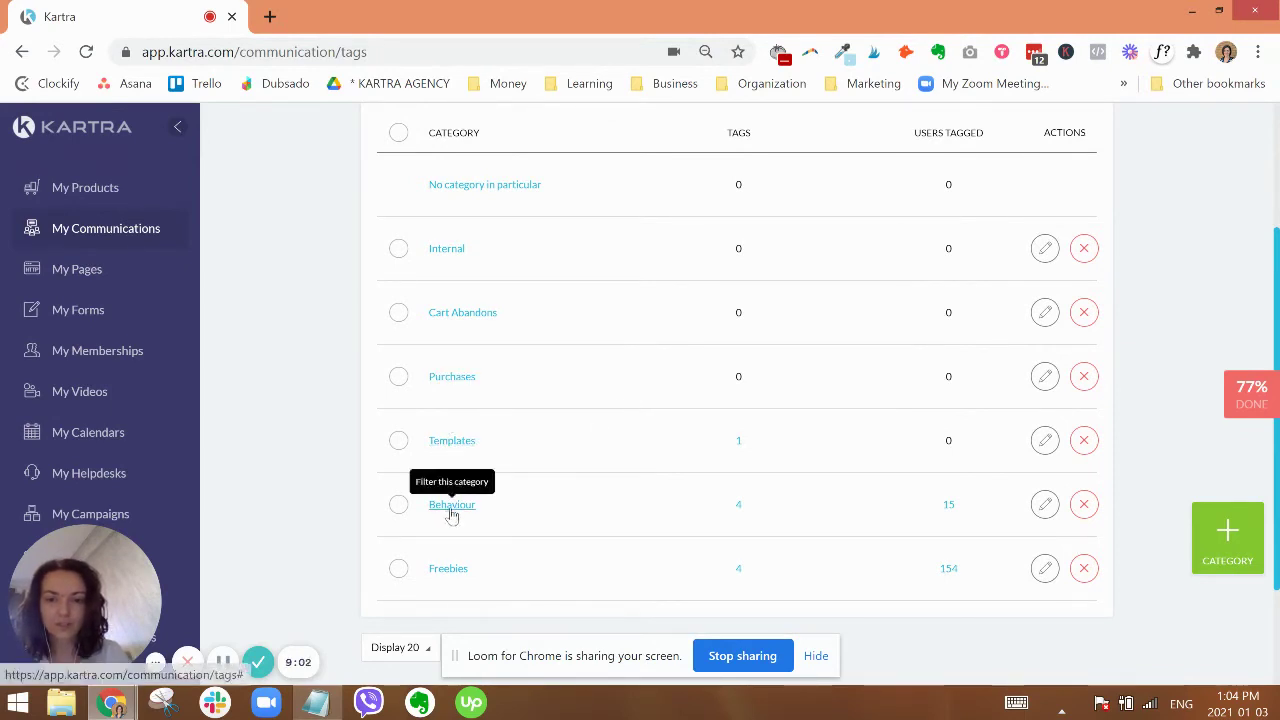
drag(476, 505, 428, 503)
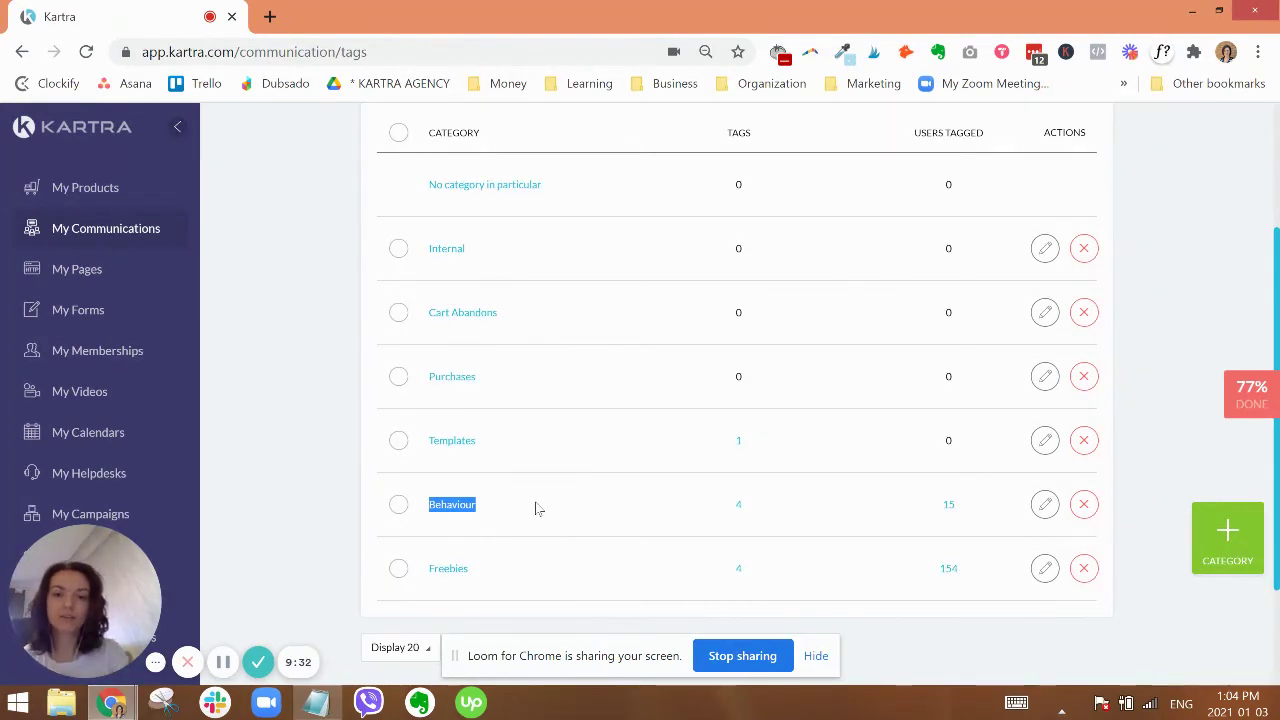
drag(493, 570, 432, 573)
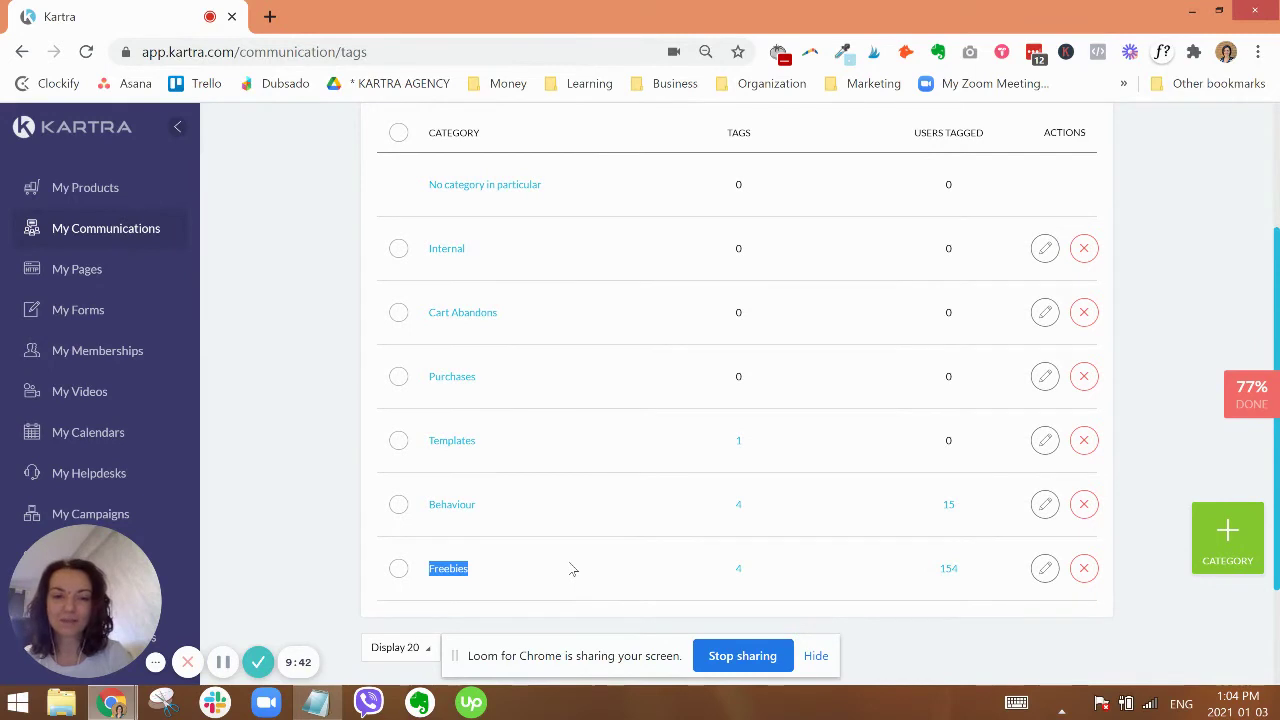
click(573, 569)
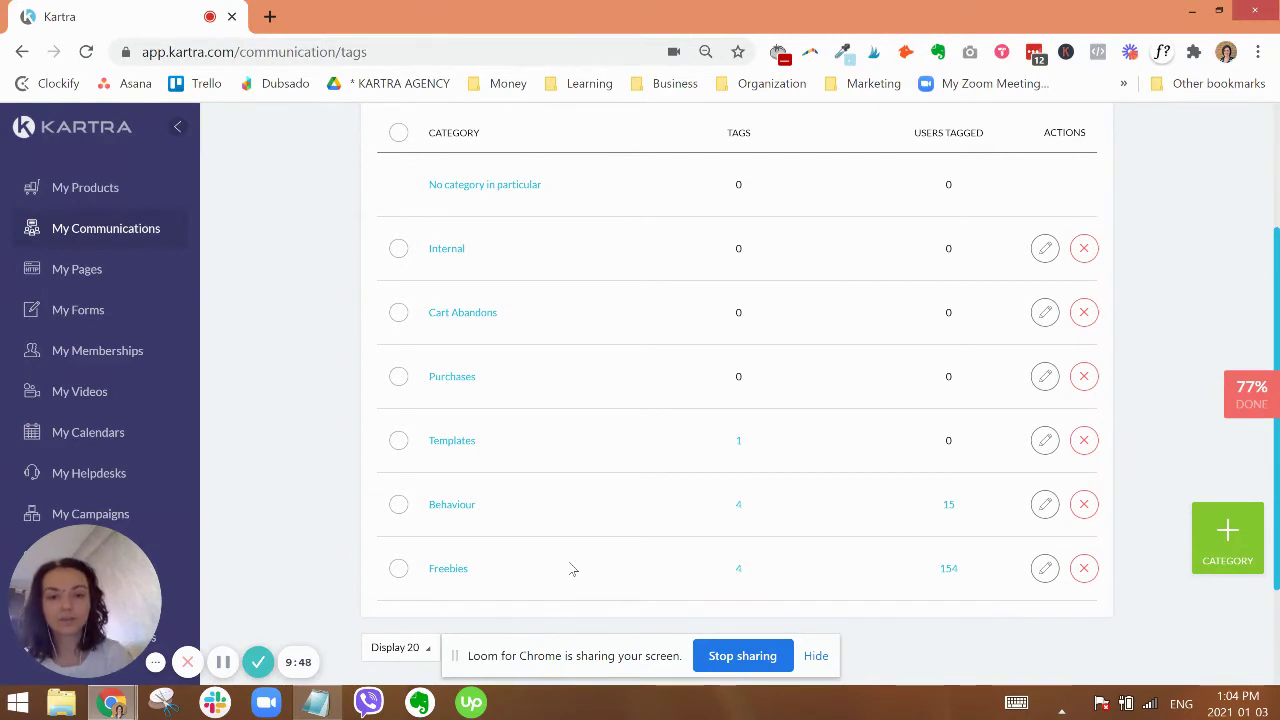
scroll(573, 569, up, 1)
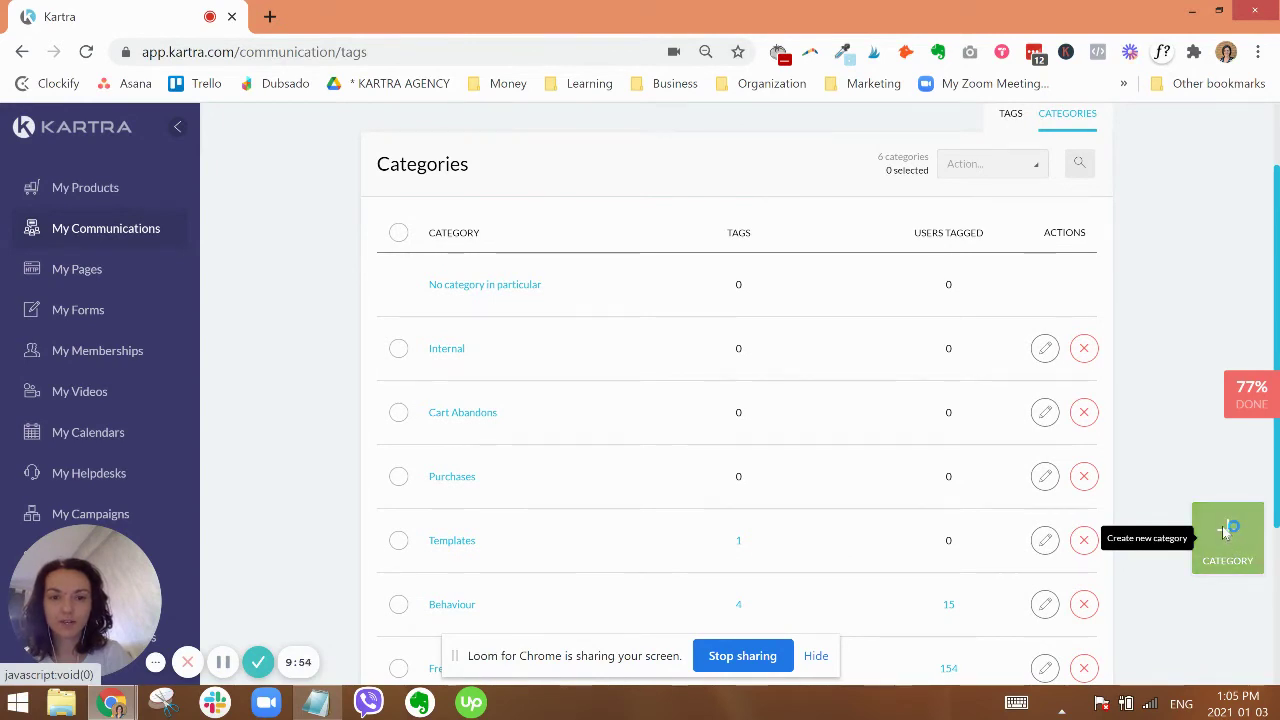
Create a tag category named 'Example'.
click(1226, 531)
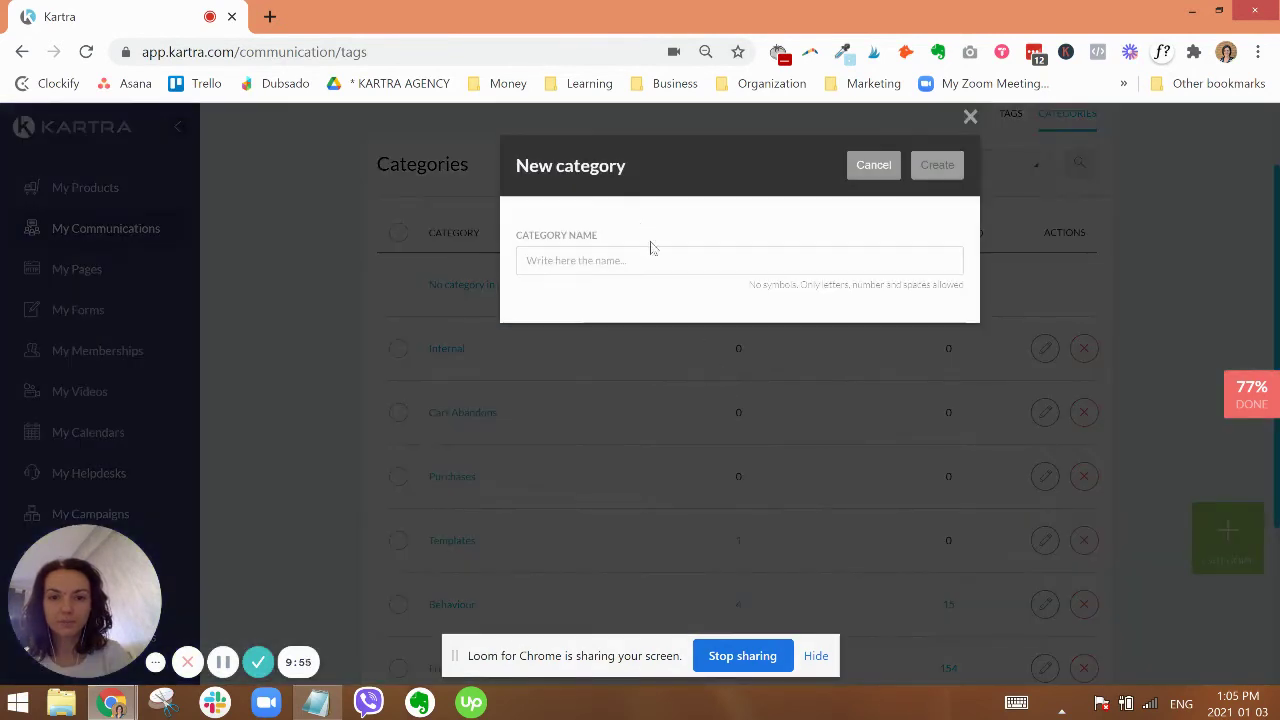
click(631, 263)
text(Example)
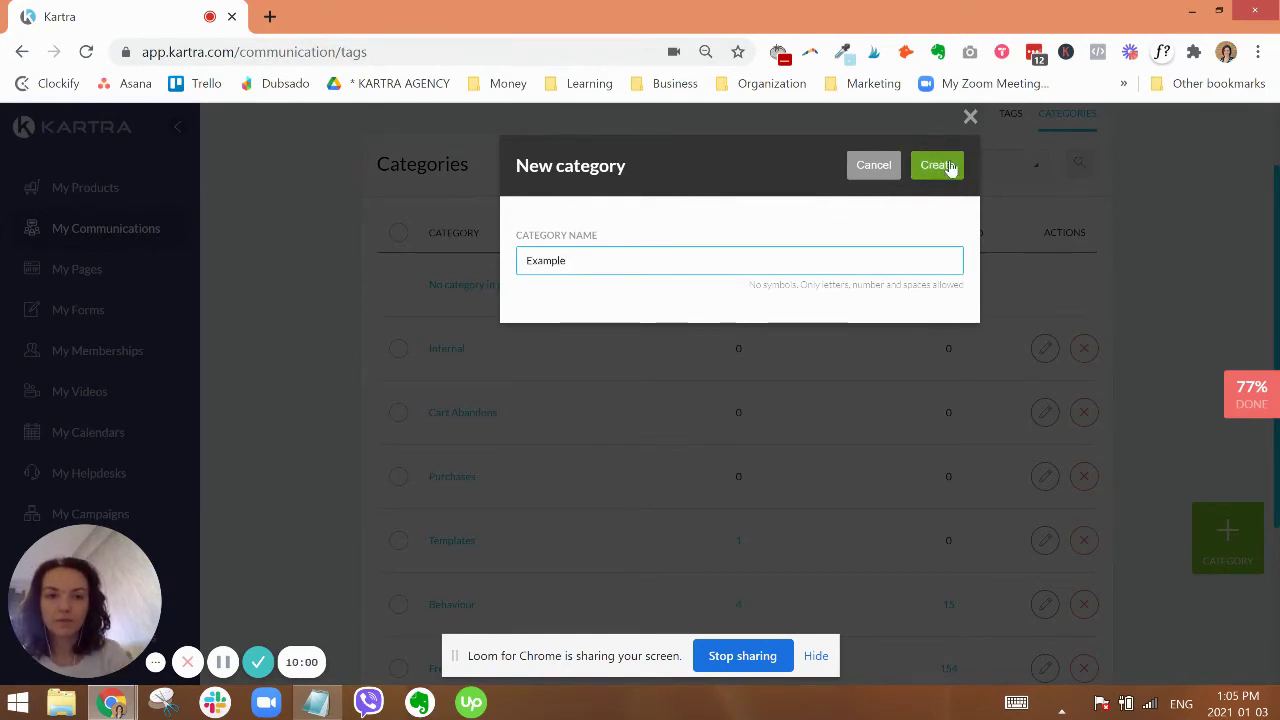
click(942, 166)
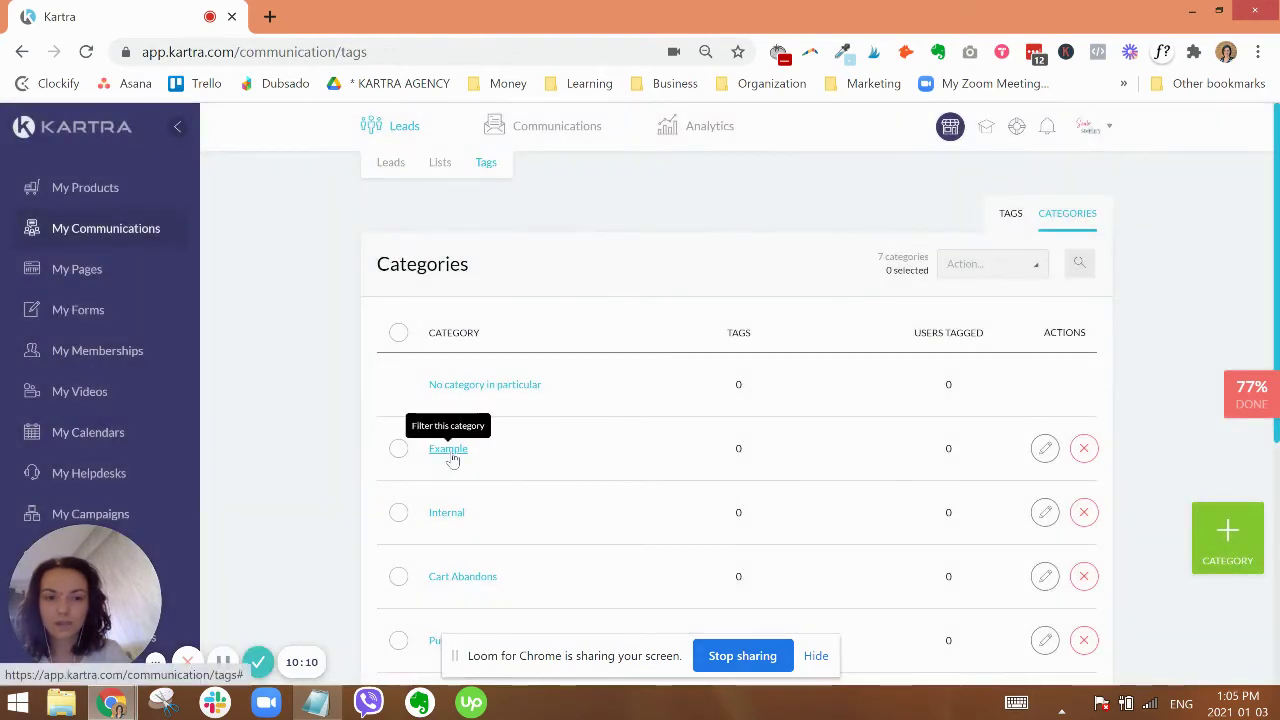
Switch to the Tags list and scroll down through the nine tags.
click(1011, 216)
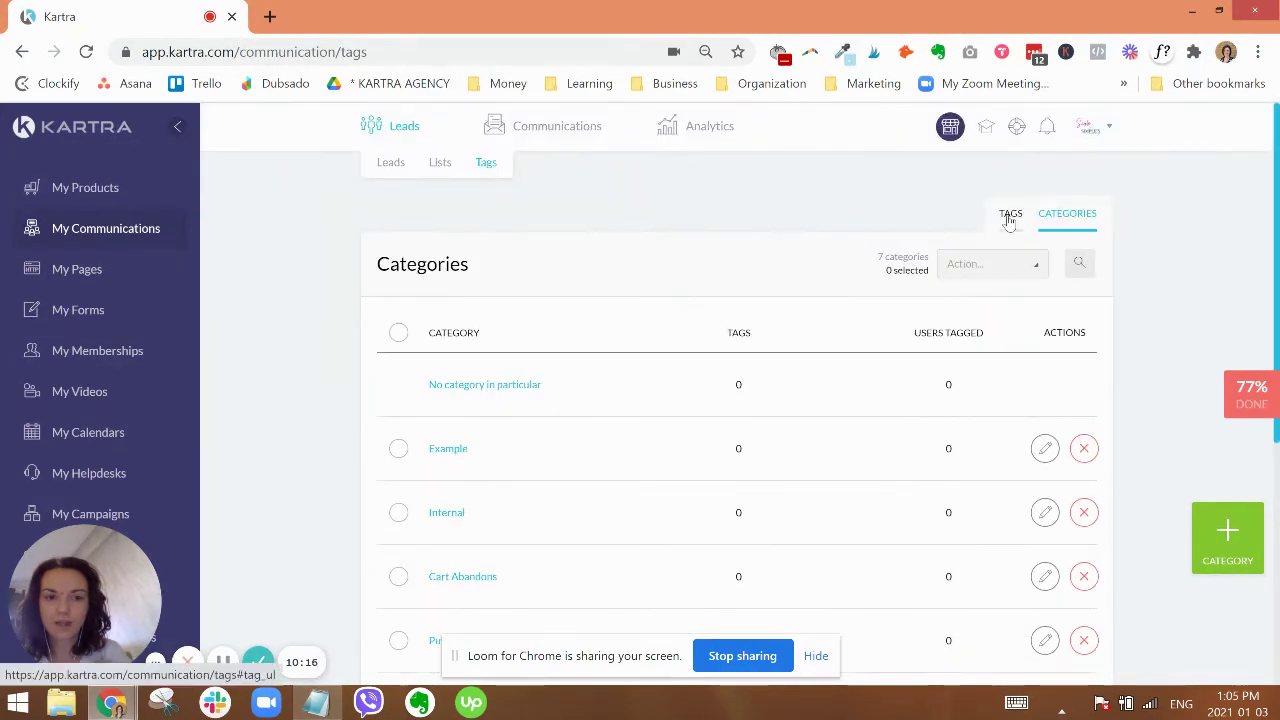
click(1010, 216)
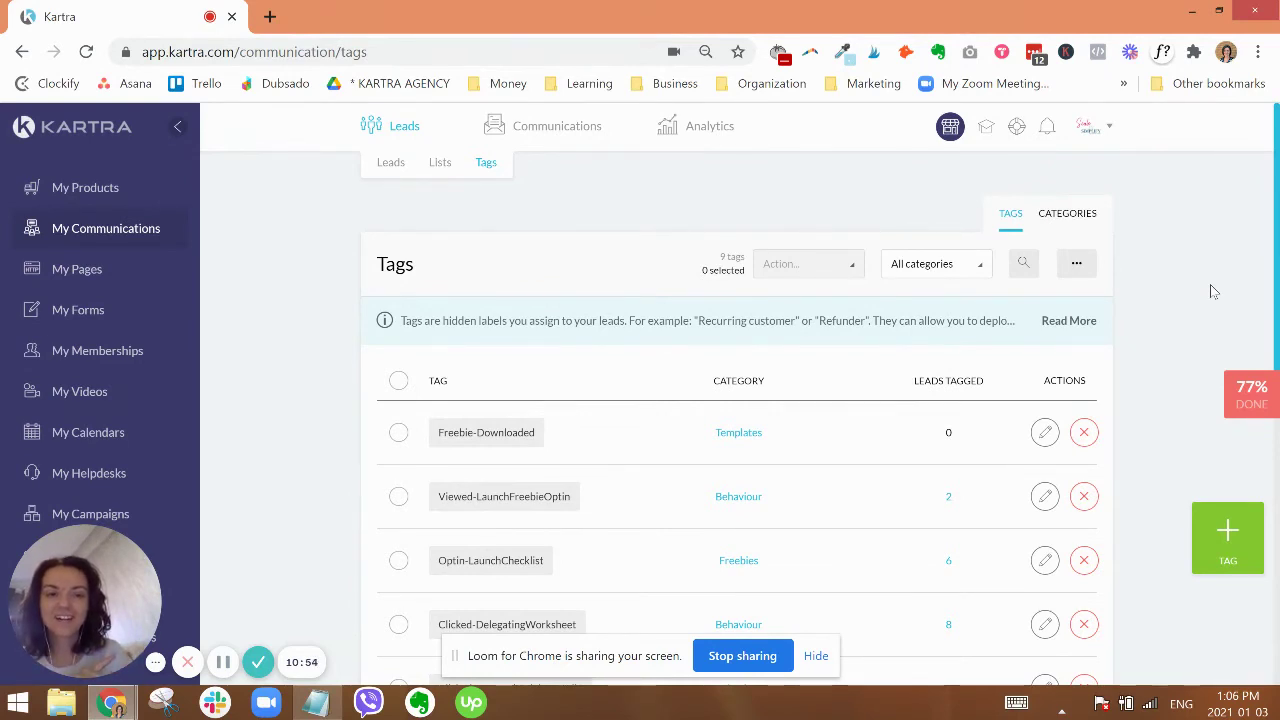
scroll(1163, 330, down, 1)
scroll(1163, 330, down, 3)
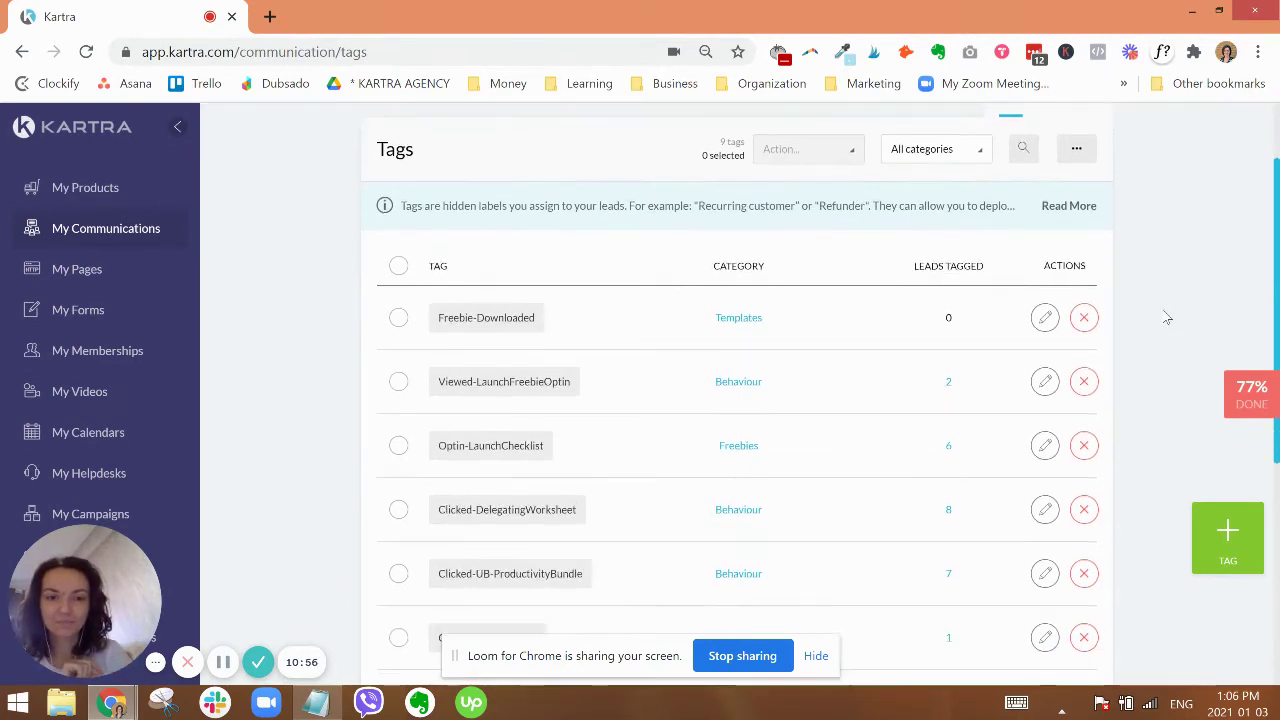
scroll(1166, 317, down, 1)
scroll(1163, 317, down, 2)
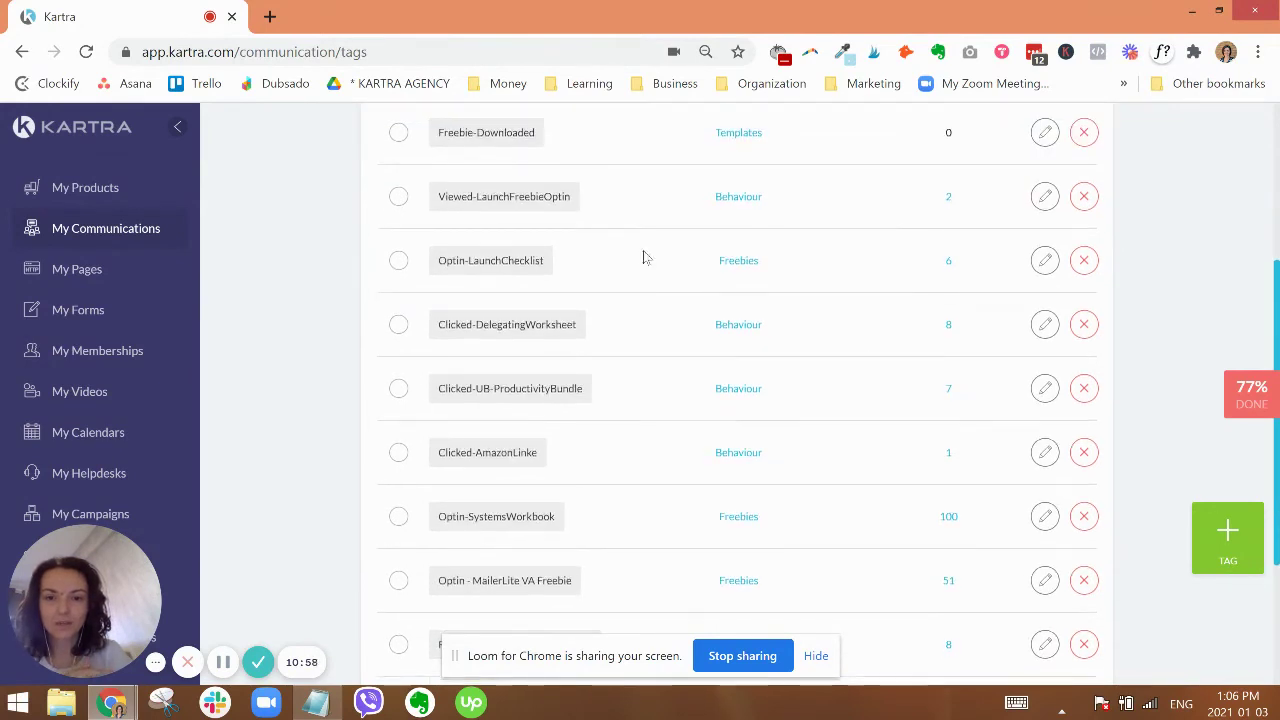
Highlight naming parts of tags like Clicked-DelegatingWorksheet and Clicked-UB-ProductivityBundle.
drag(471, 324, 438, 336)
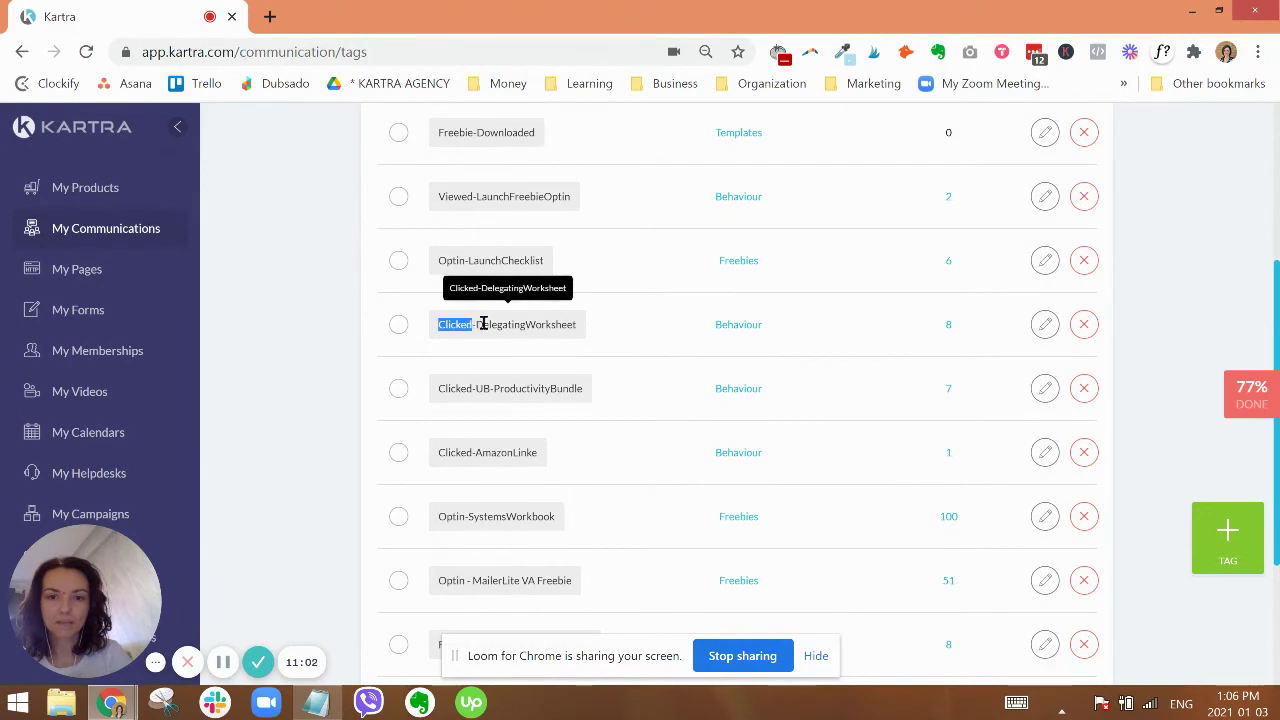
drag(477, 324, 578, 326)
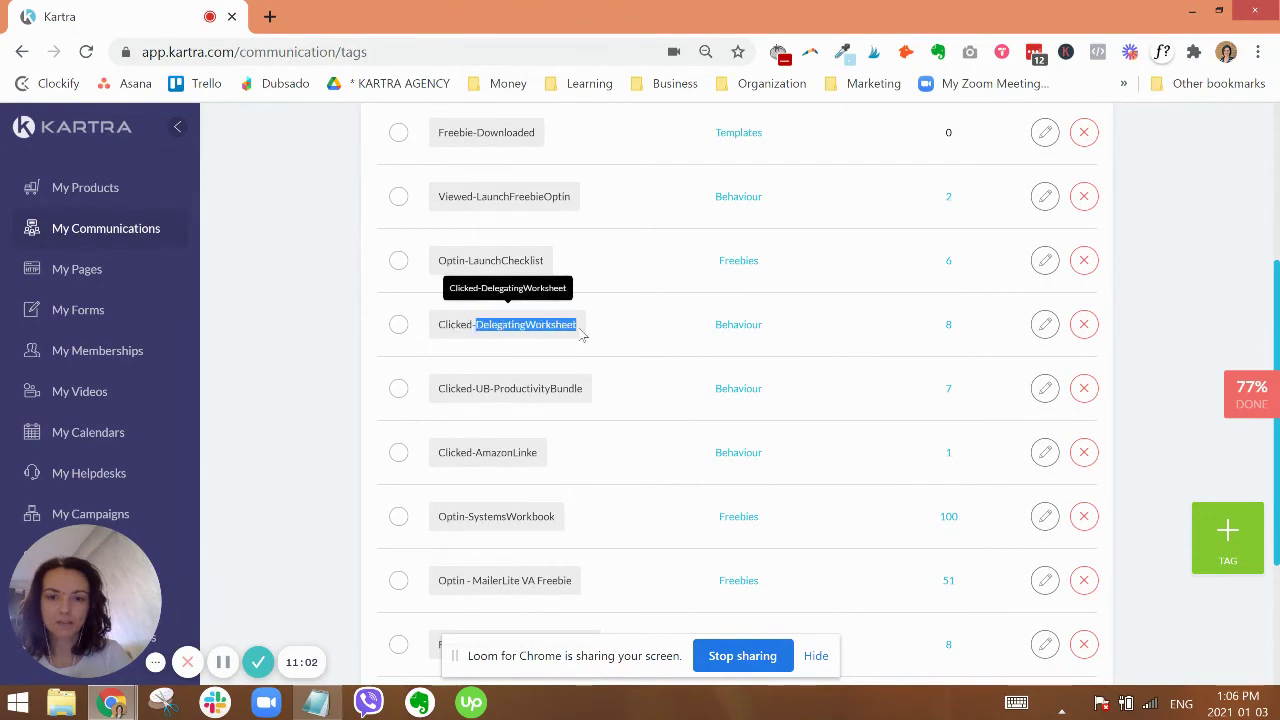
double_click(474, 388)
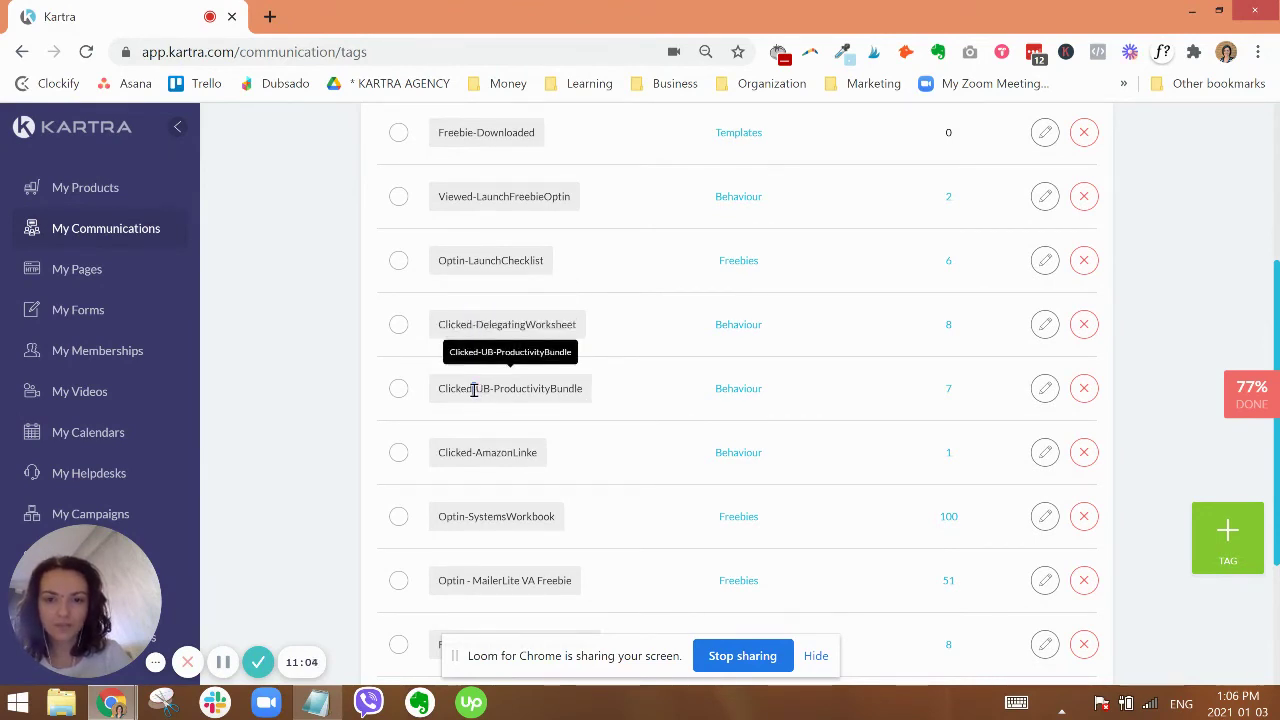
double_click(473, 324)
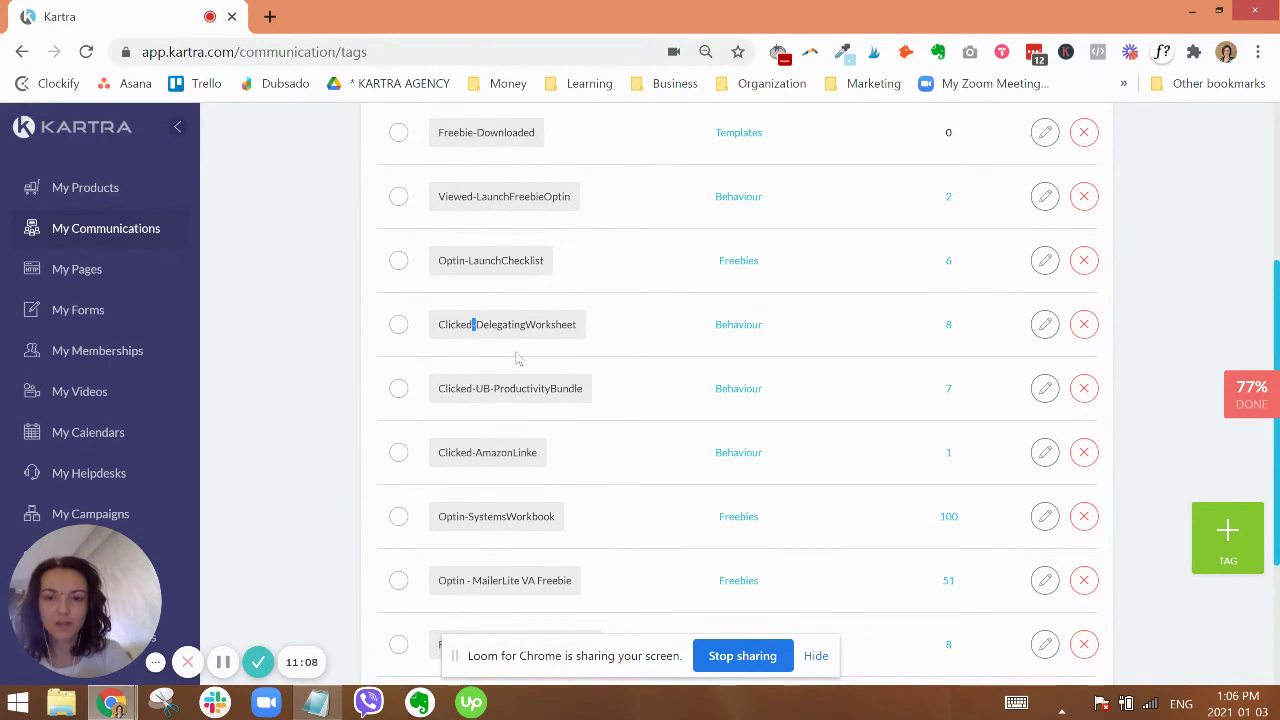
click(520, 358)
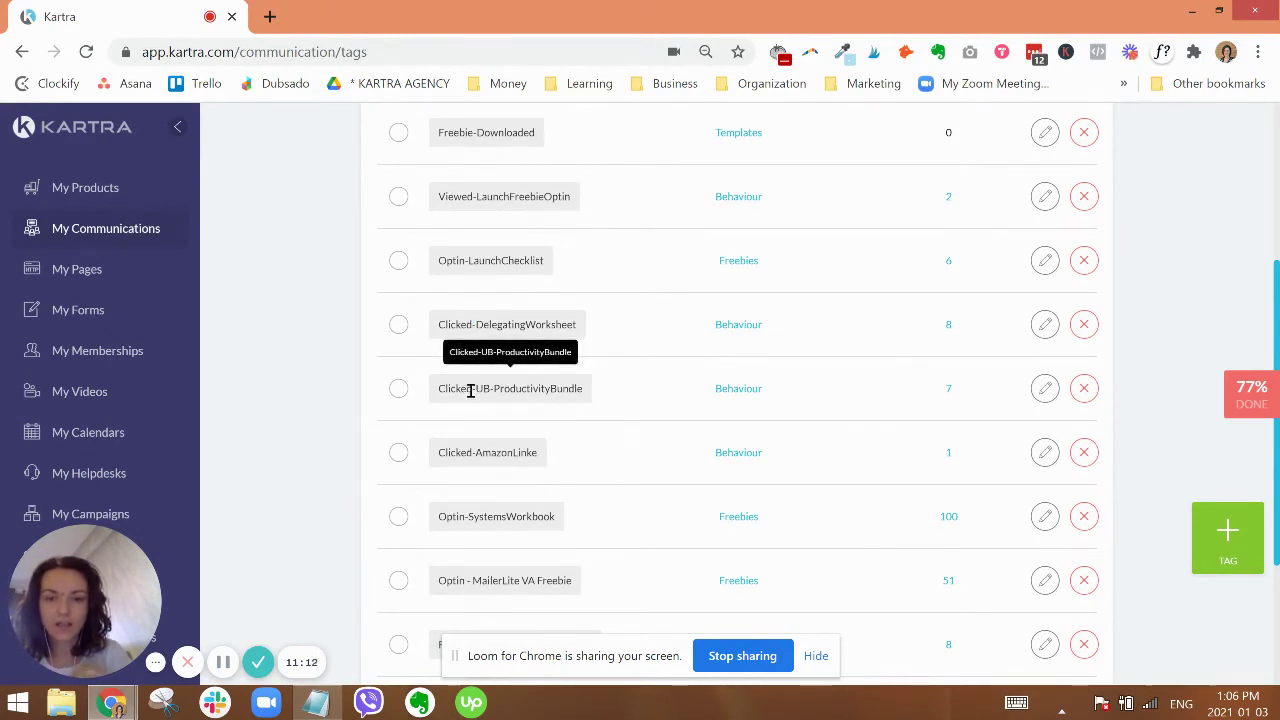
drag(477, 388, 438, 388)
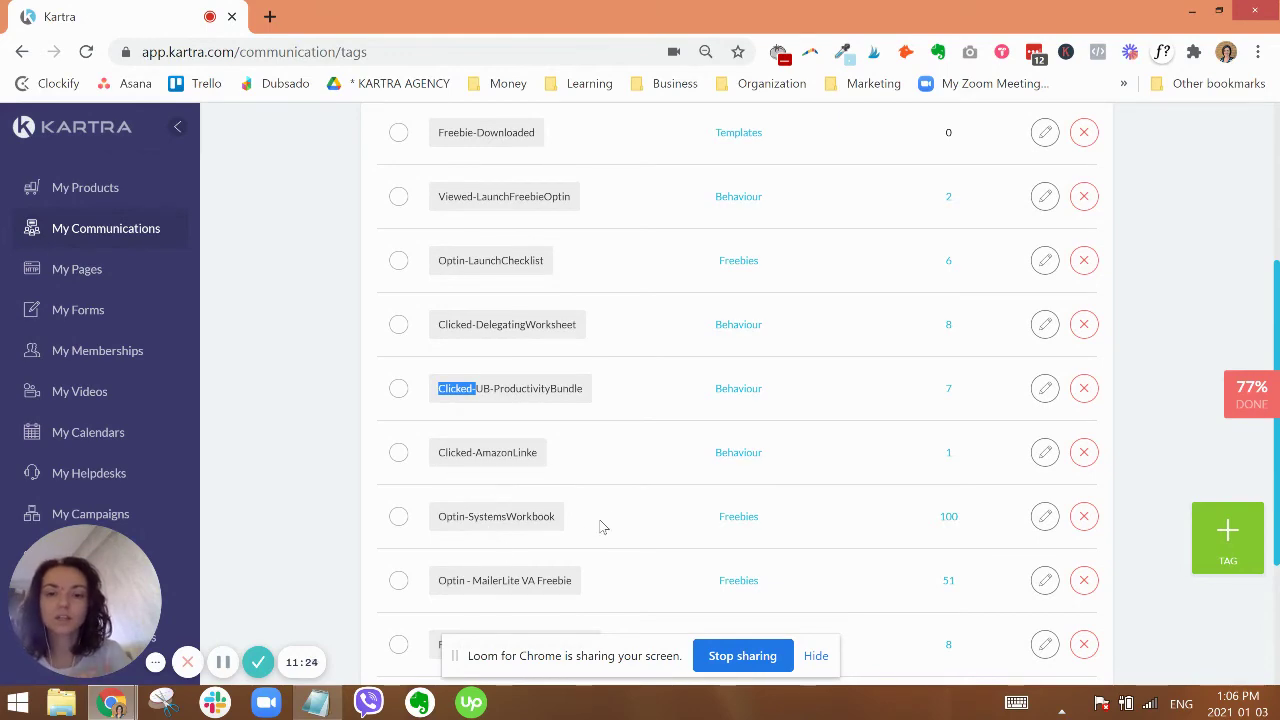
scroll(614, 513, up, 2)
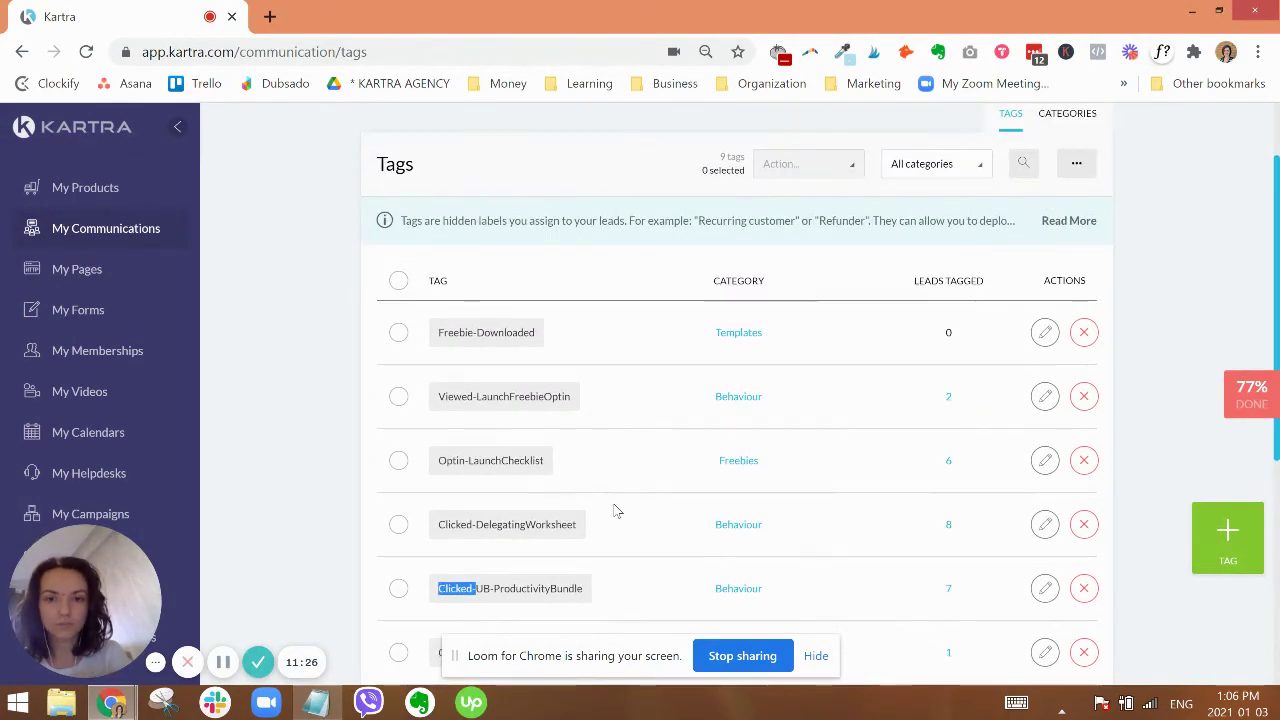
scroll(616, 508, down, 4)
scroll(623, 489, up, 7)
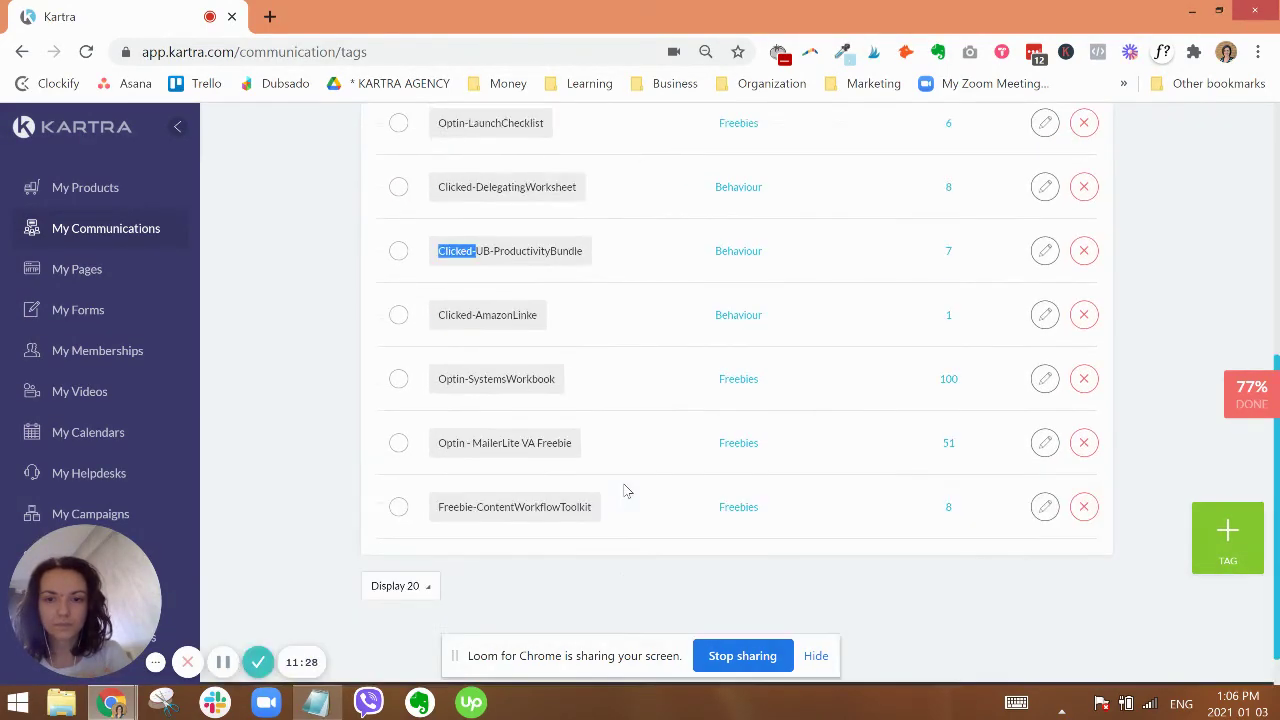
Start a new tag named Purchase-ProductName ending with the year 2021.
click(1230, 537)
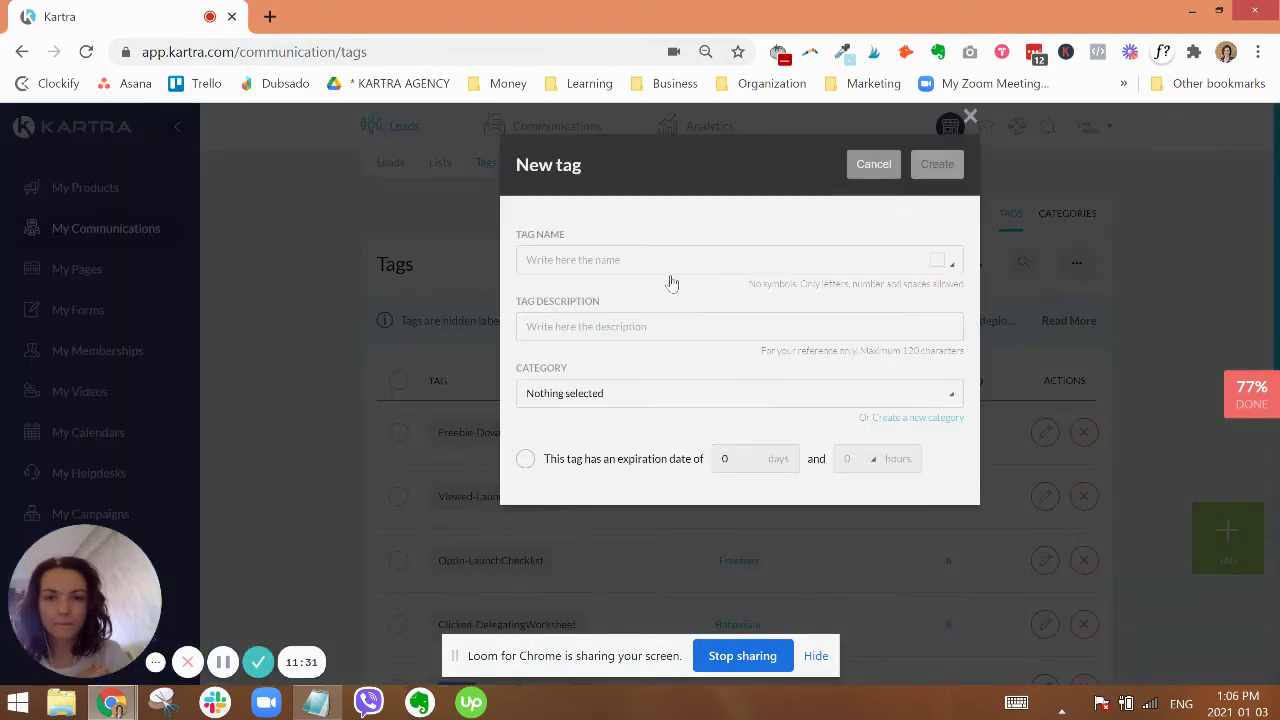
click(649, 260)
text(P)
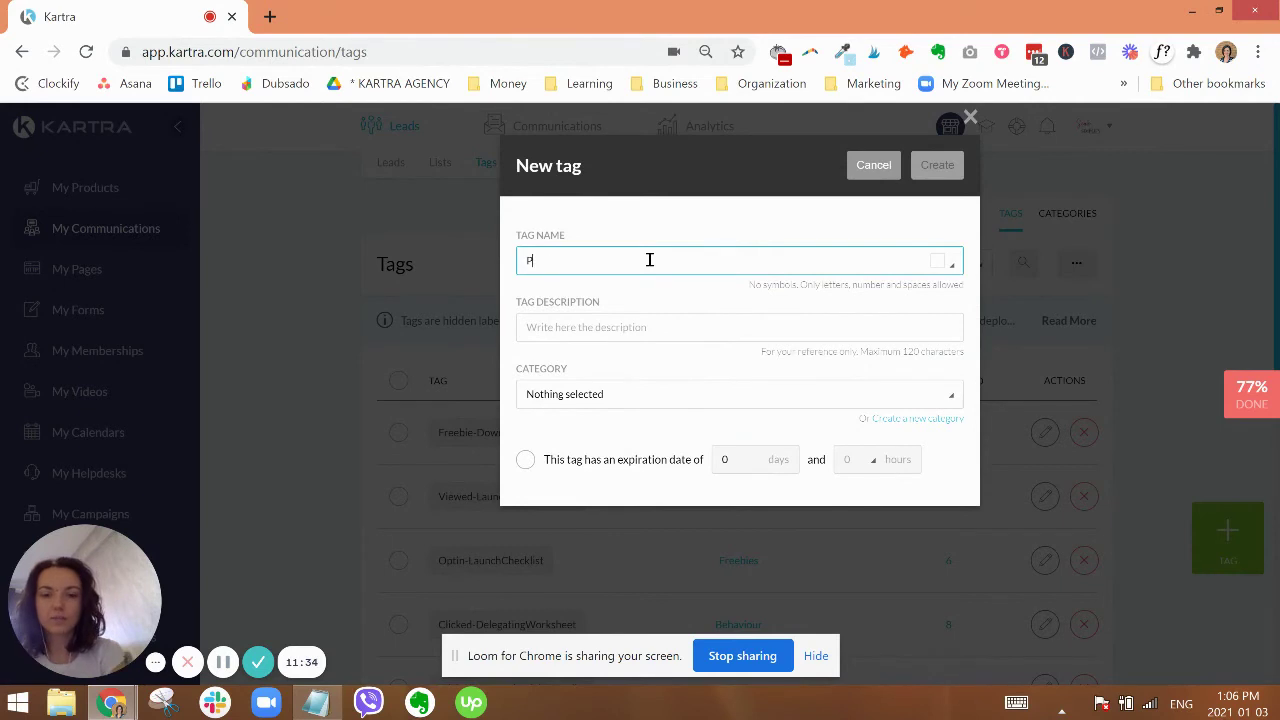
text(urcha)
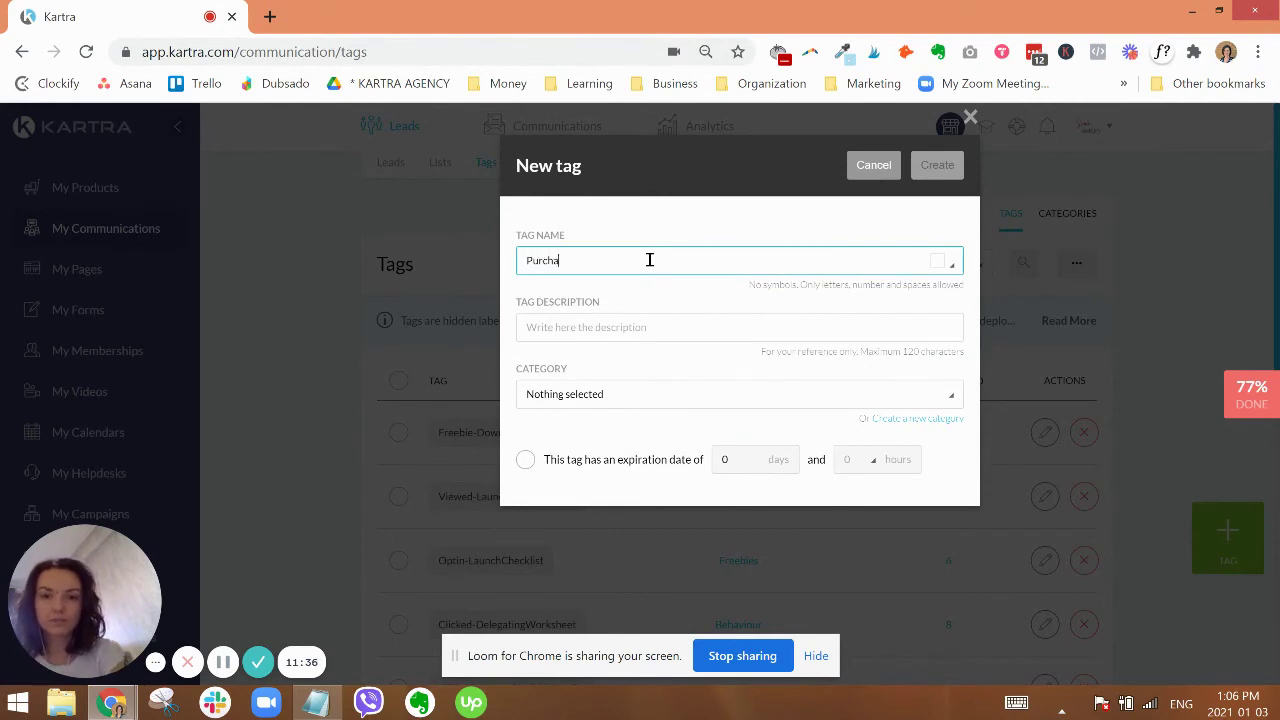
text(se-Produ)
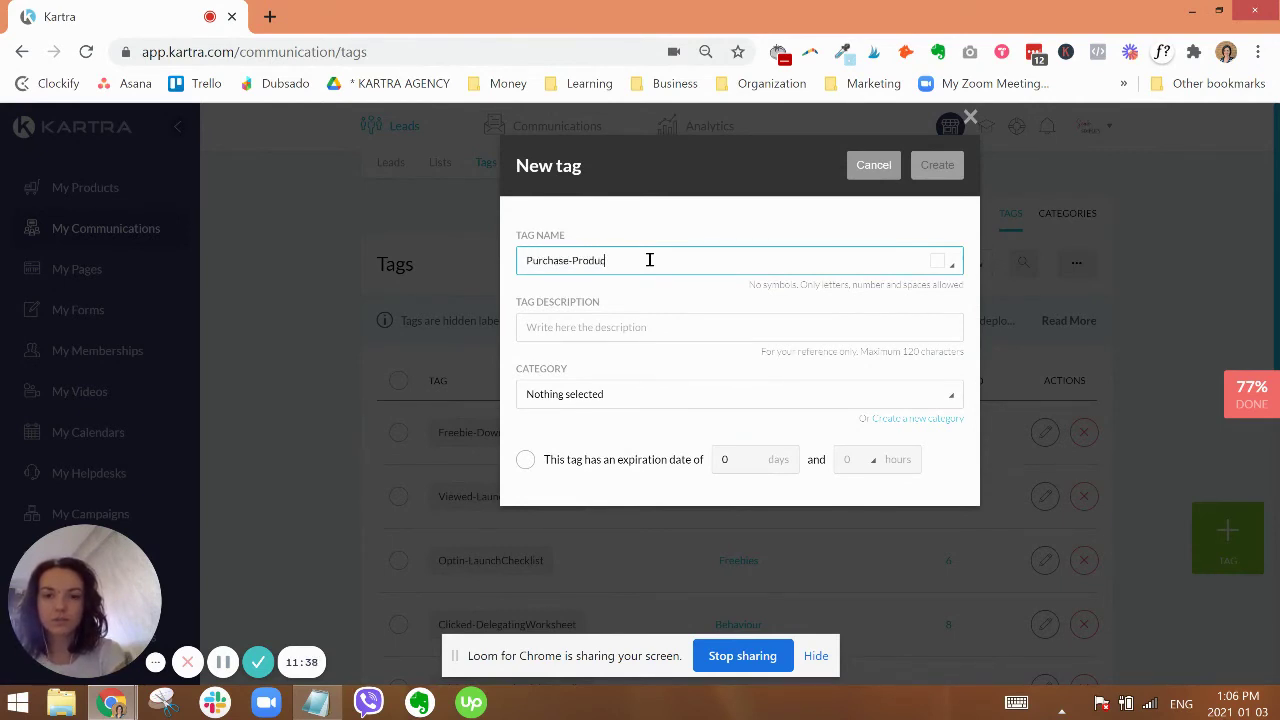
text(ctName)
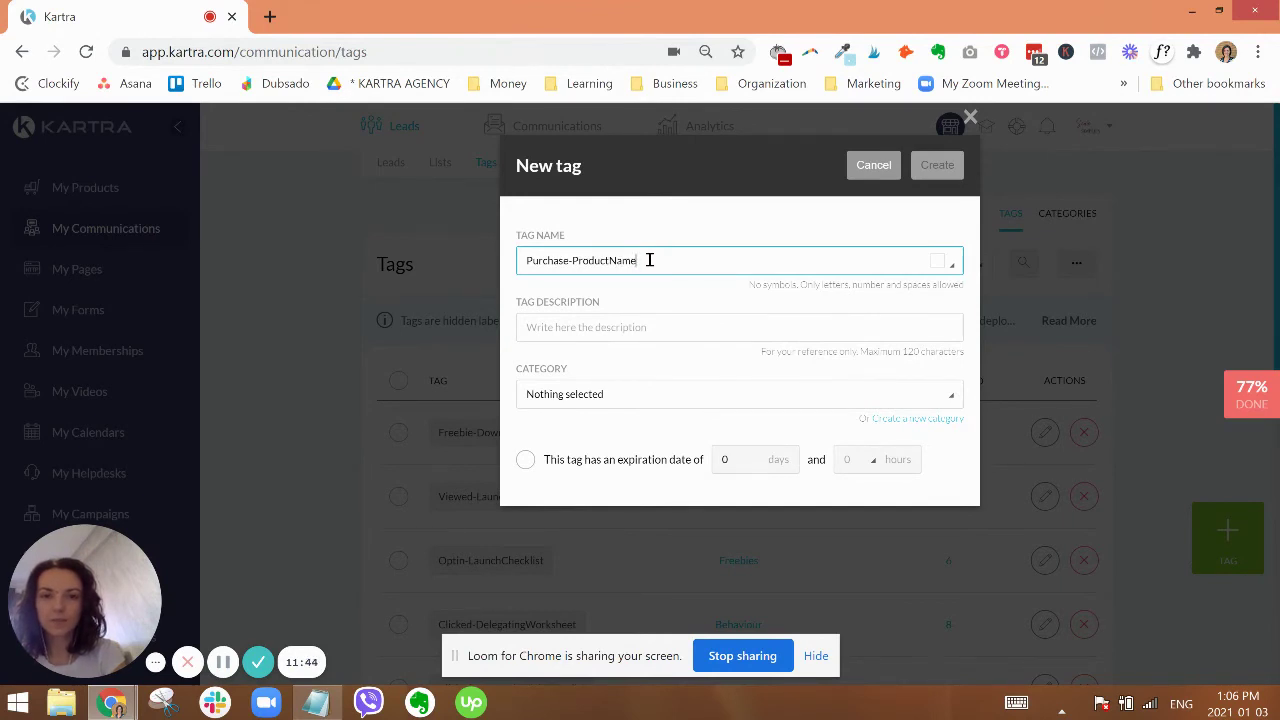
text(2020)
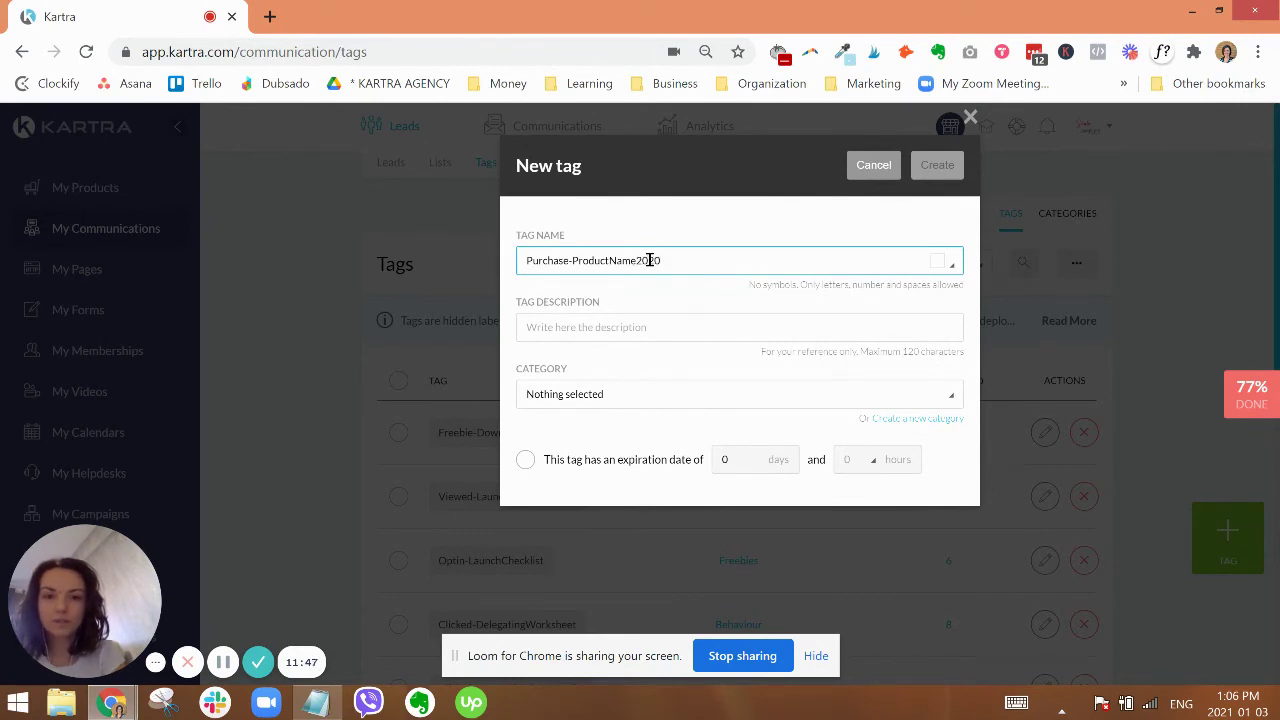
key(BackSpace)
text(1)
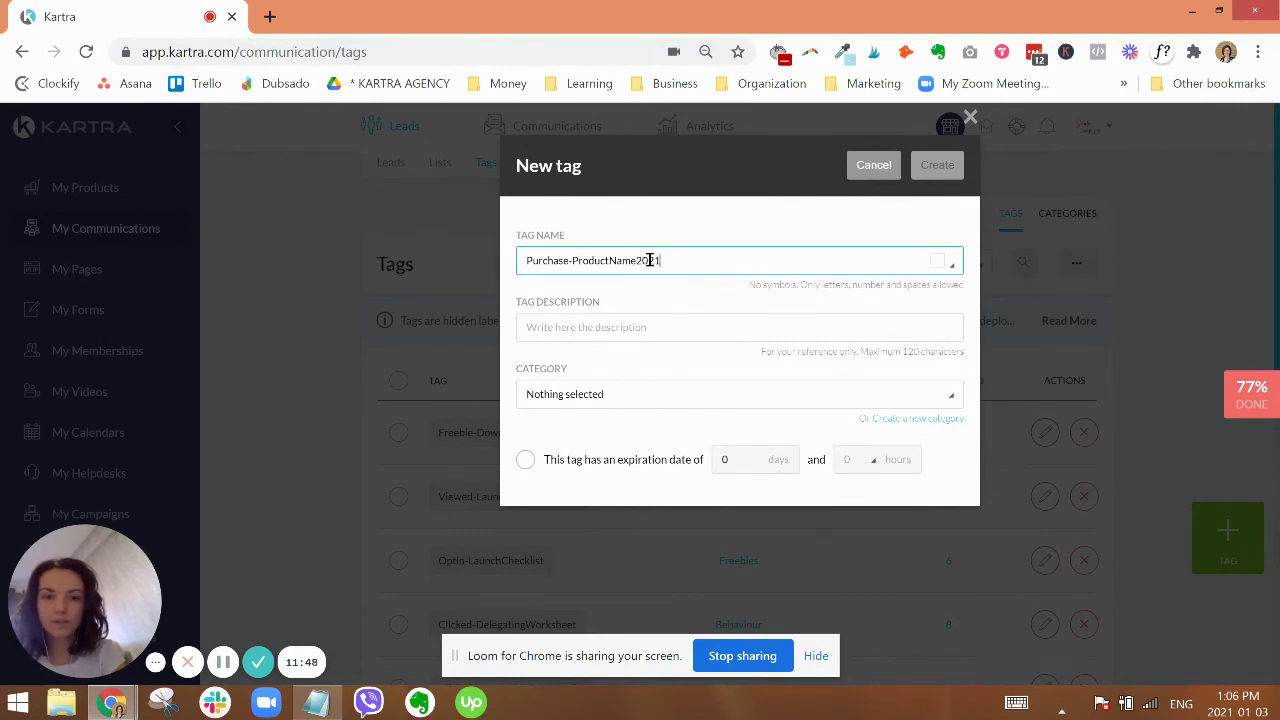
click(651, 327)
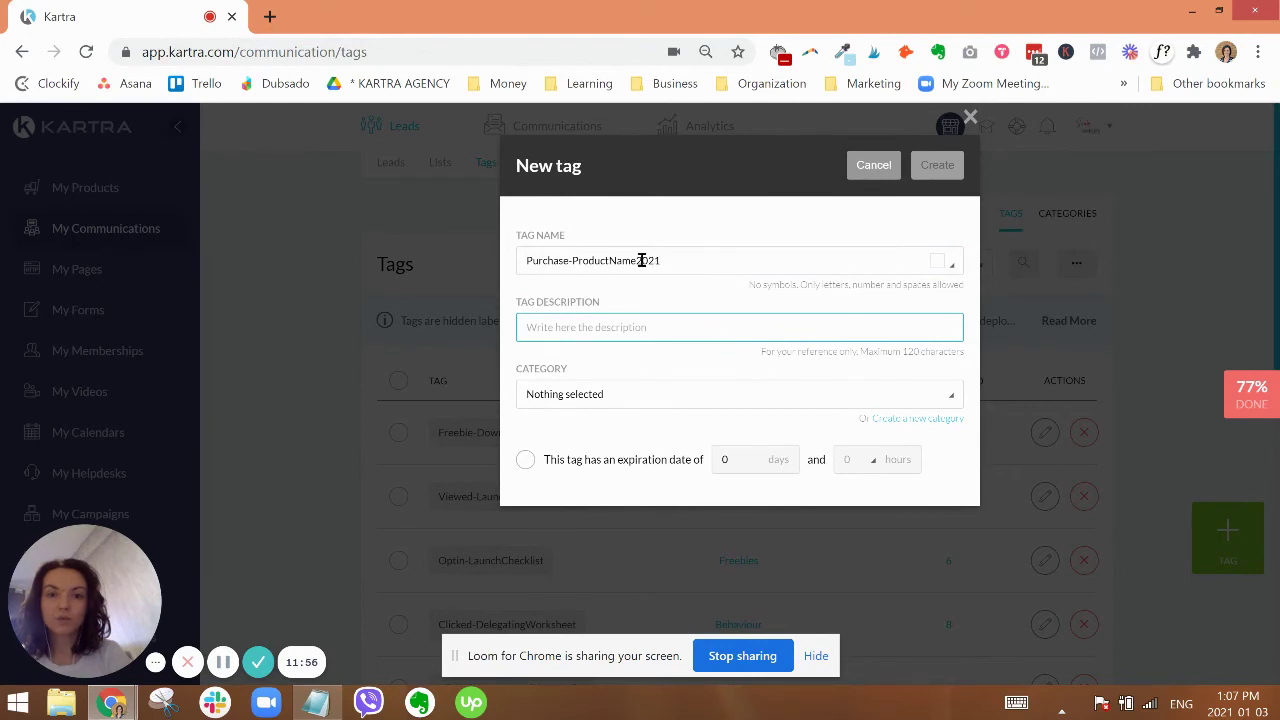
Shorten the year in the tag name to 21, giving Purchase-ProductName-21.
drag(642, 260, 671, 259)
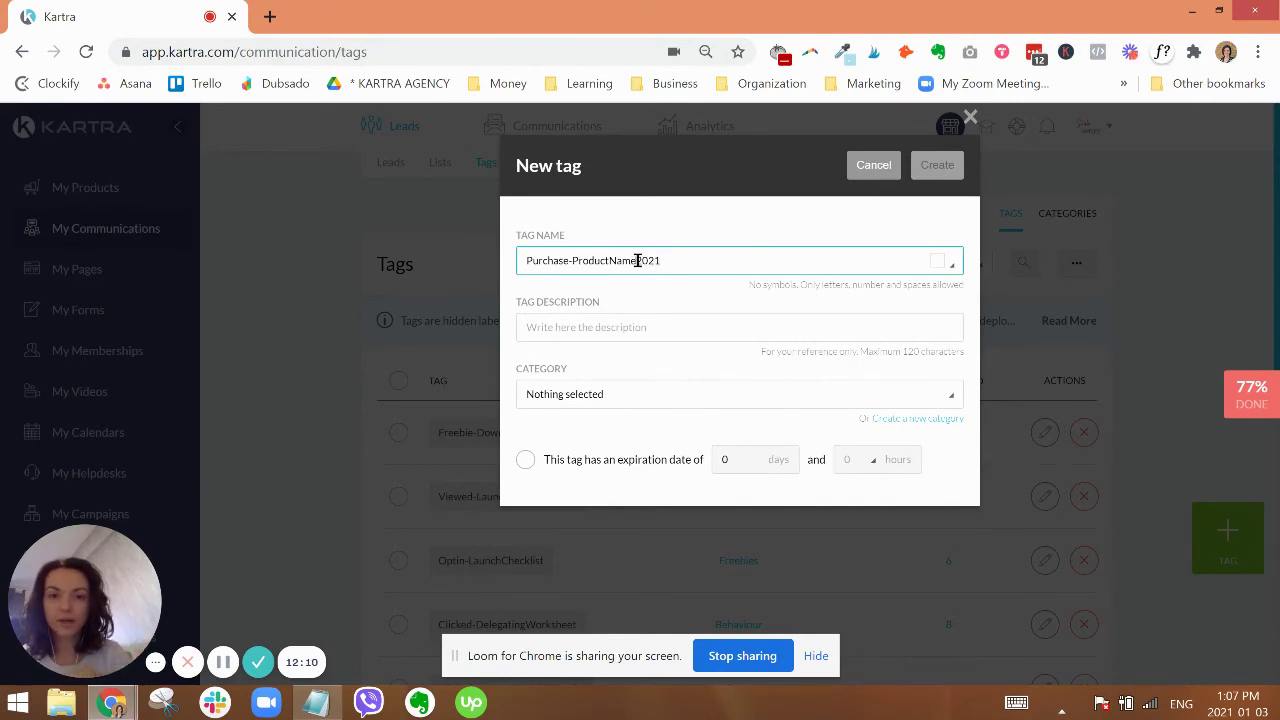
drag(635, 260, 664, 260)
key(BackSpace)
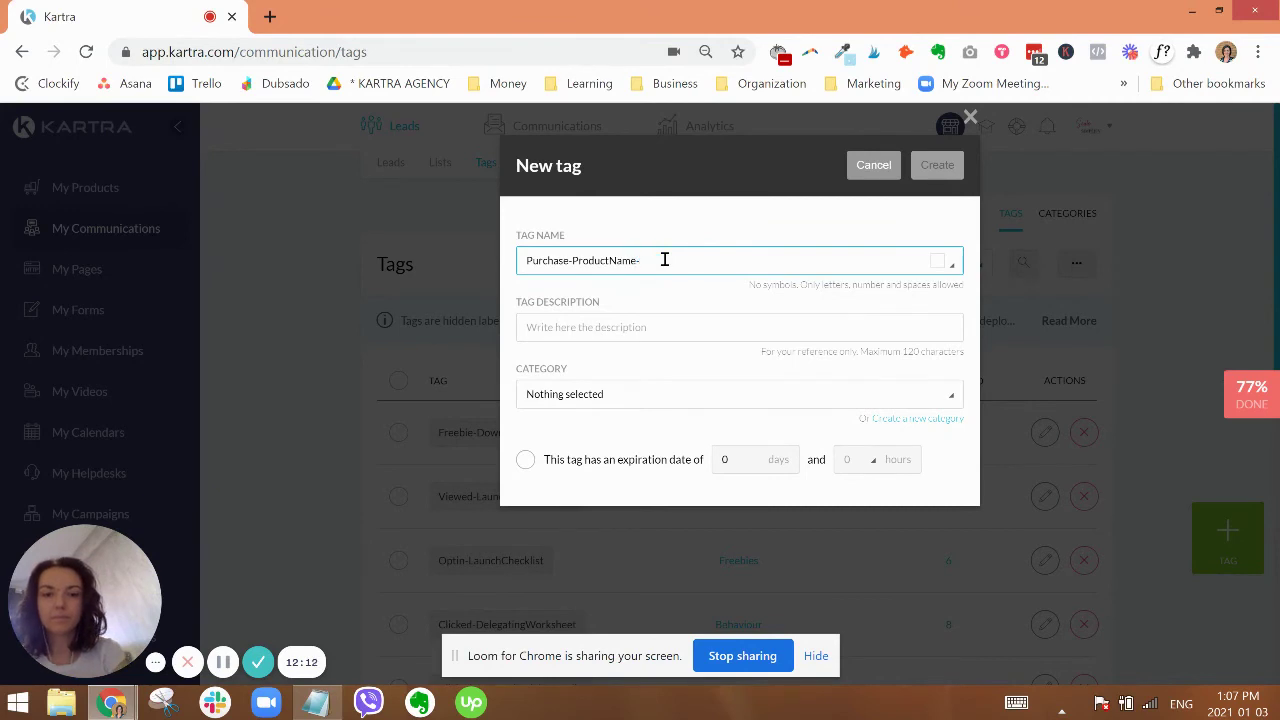
text(21)
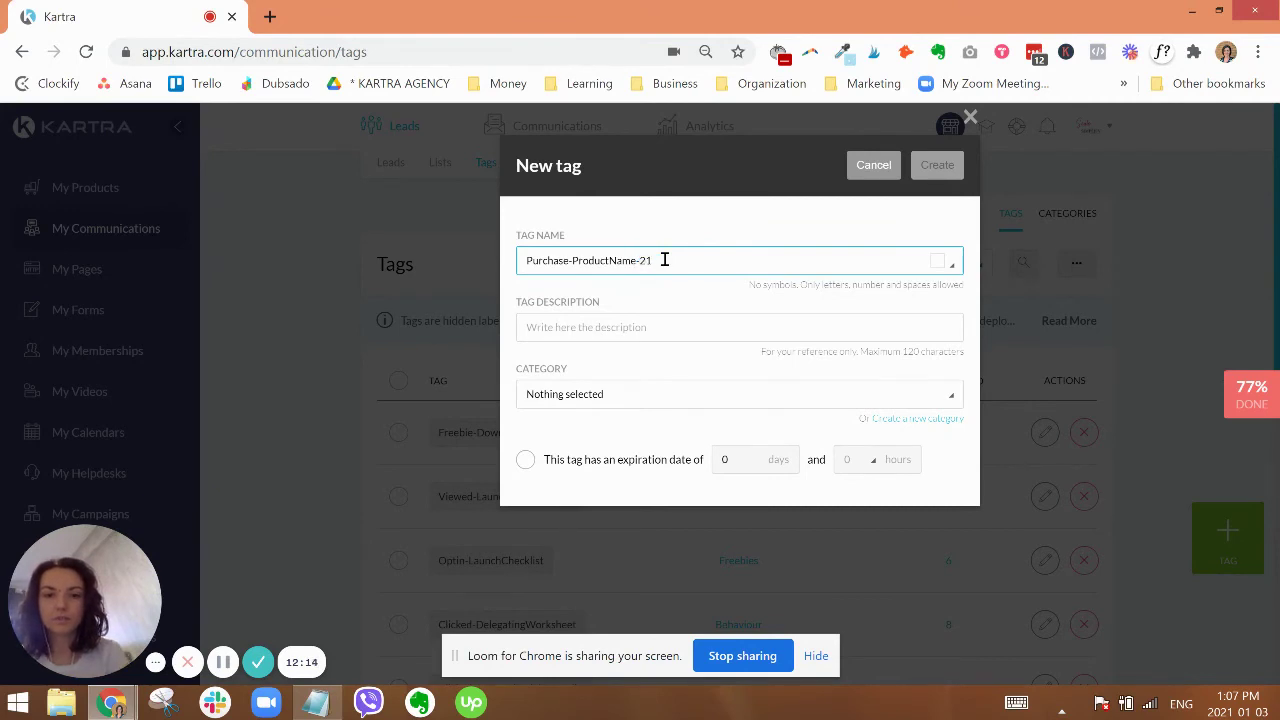
click(648, 331)
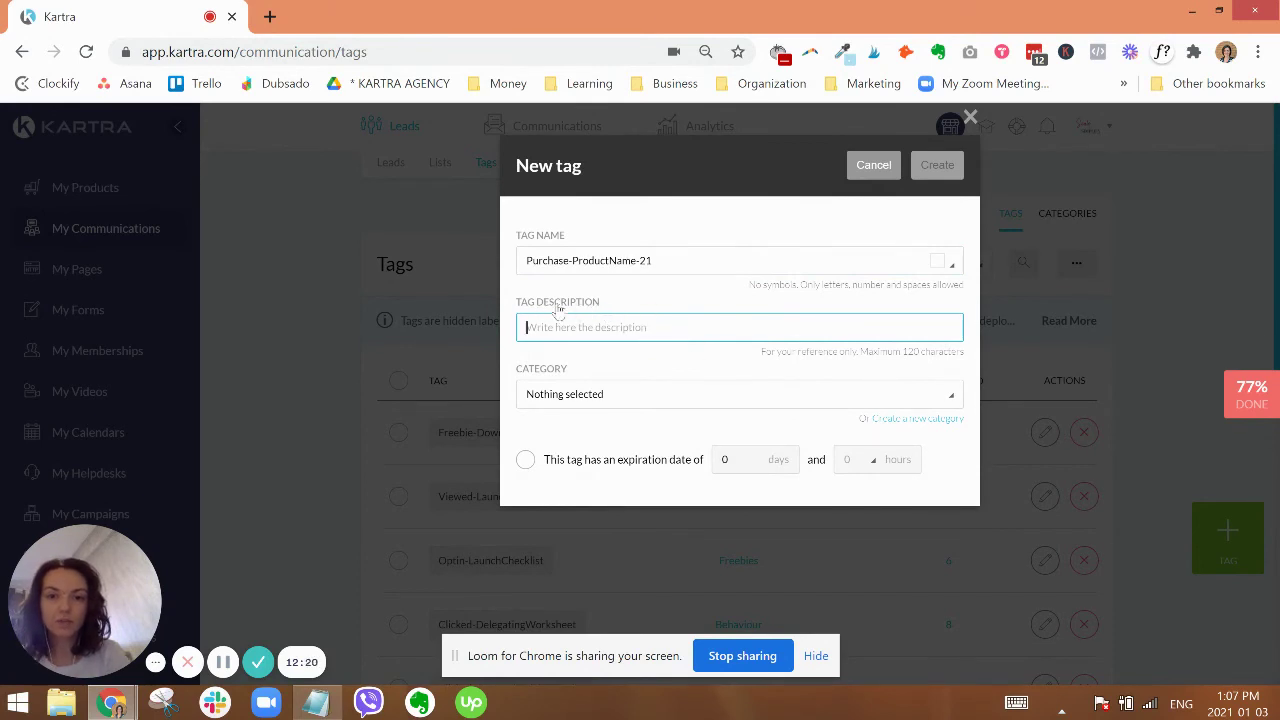
Fill the description with the copied tag name plus '2021 January 17 Round'.
triple_click(634, 262)
key(ctrl+c)
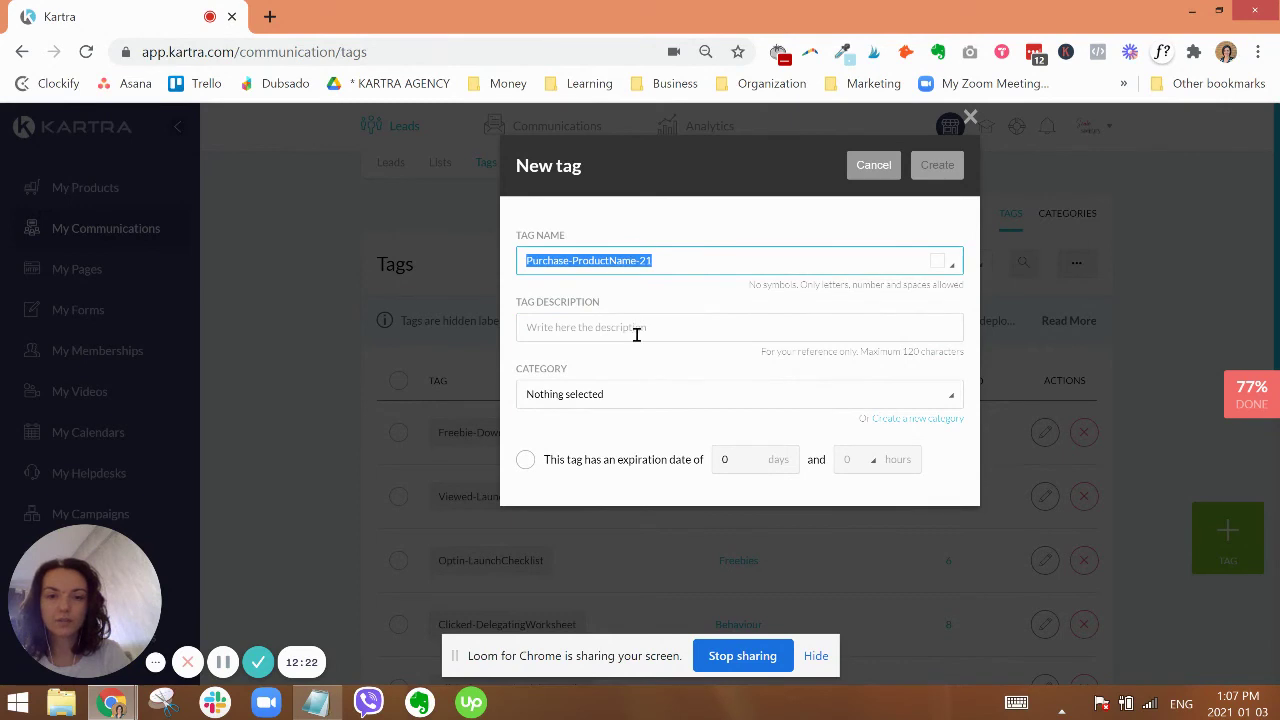
click(634, 330)
key(ctrl+v)
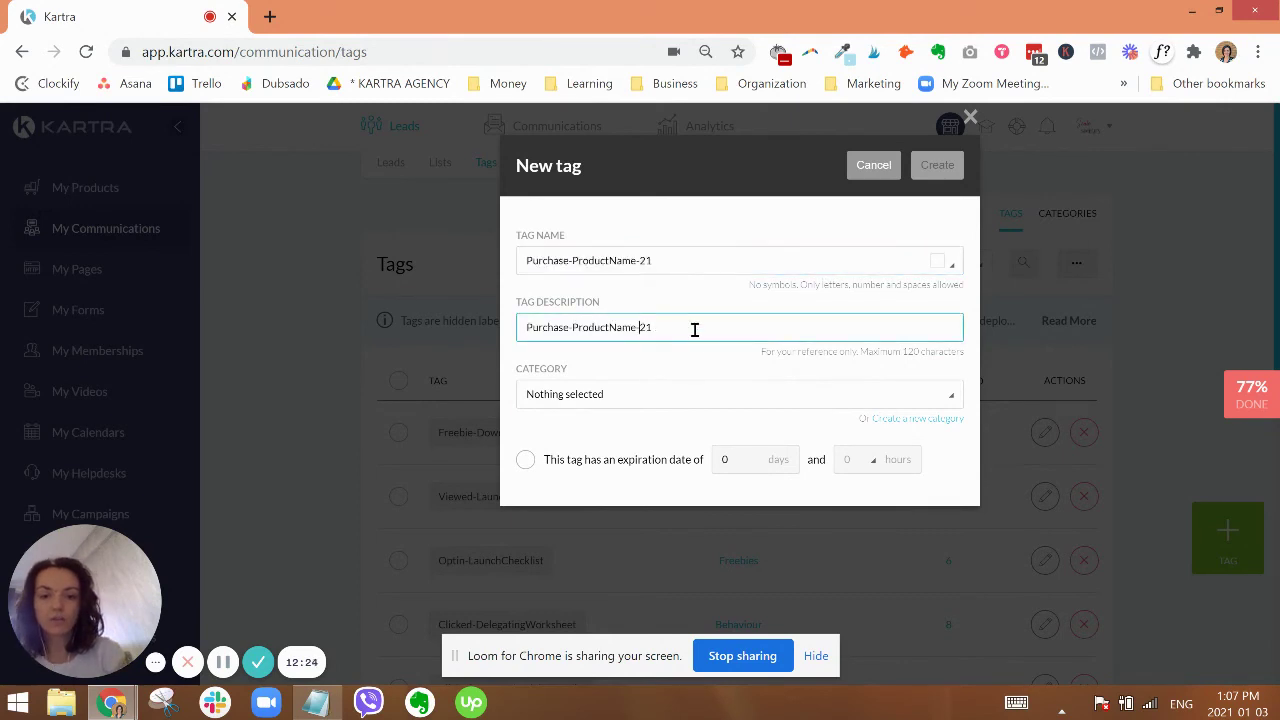
key(shift+End)
text(201)
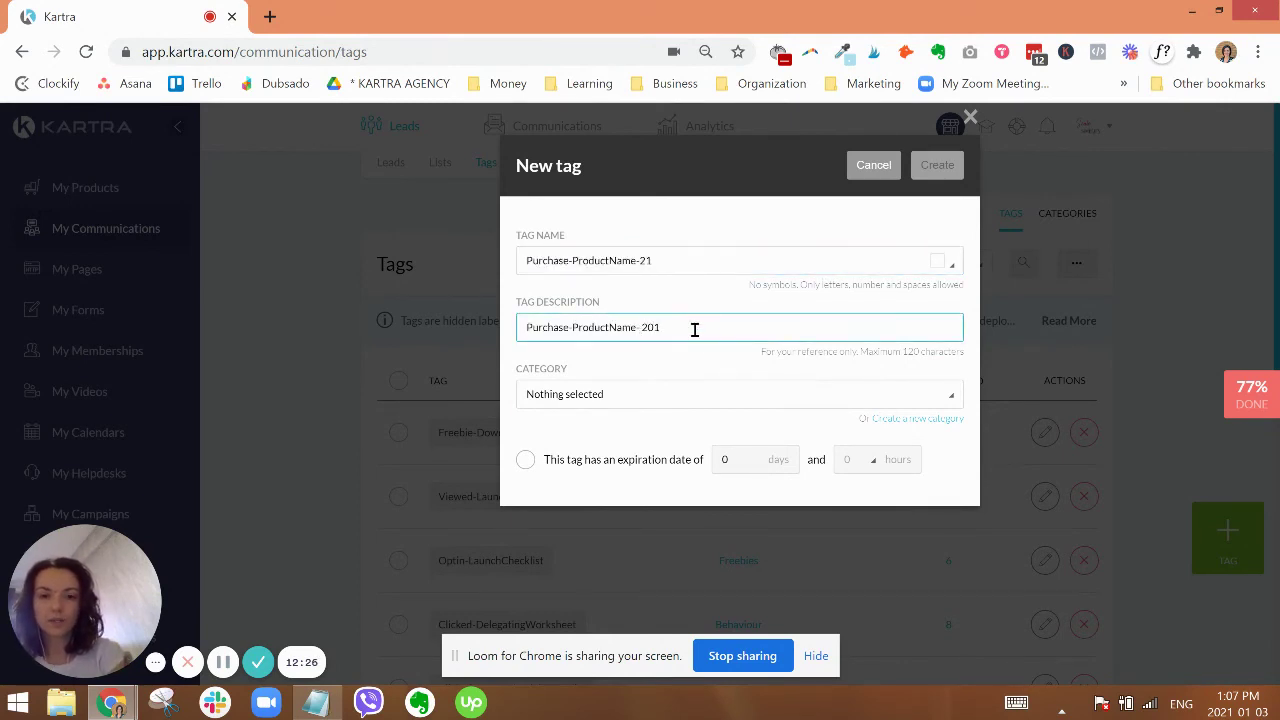
key(BackSpace)
text(21 D)
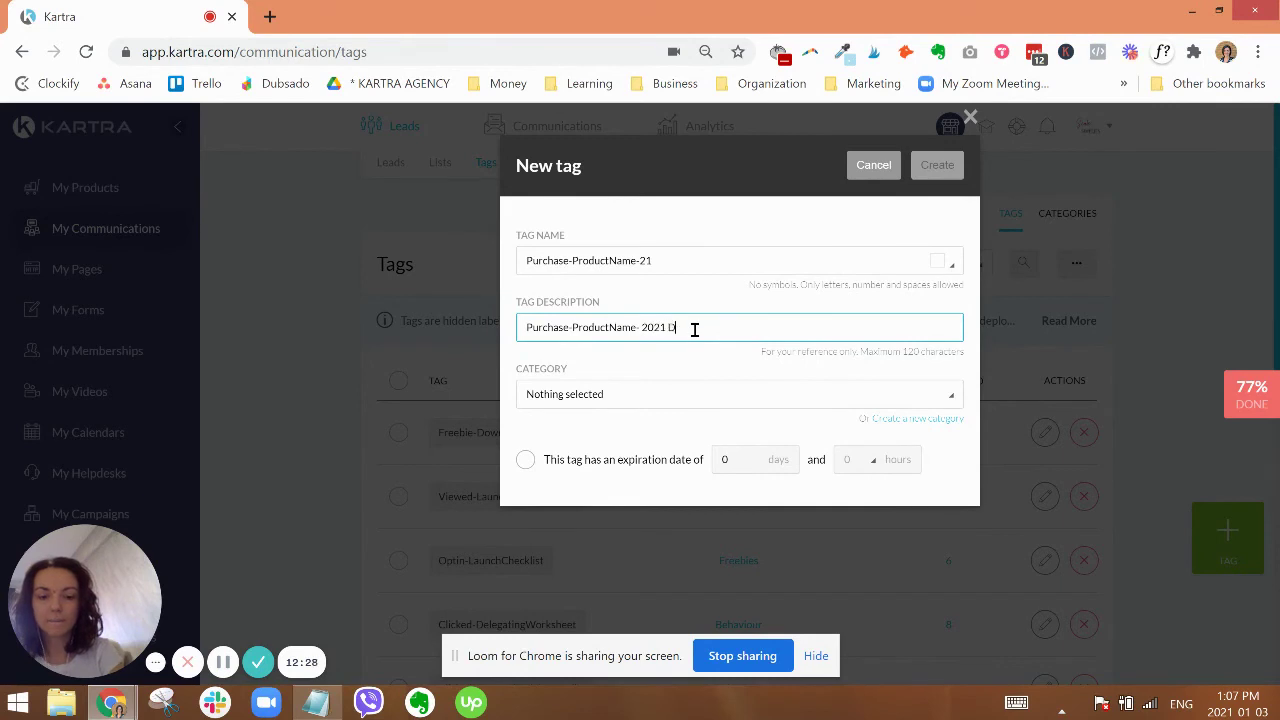
key(BackSpace)
text(January 17)
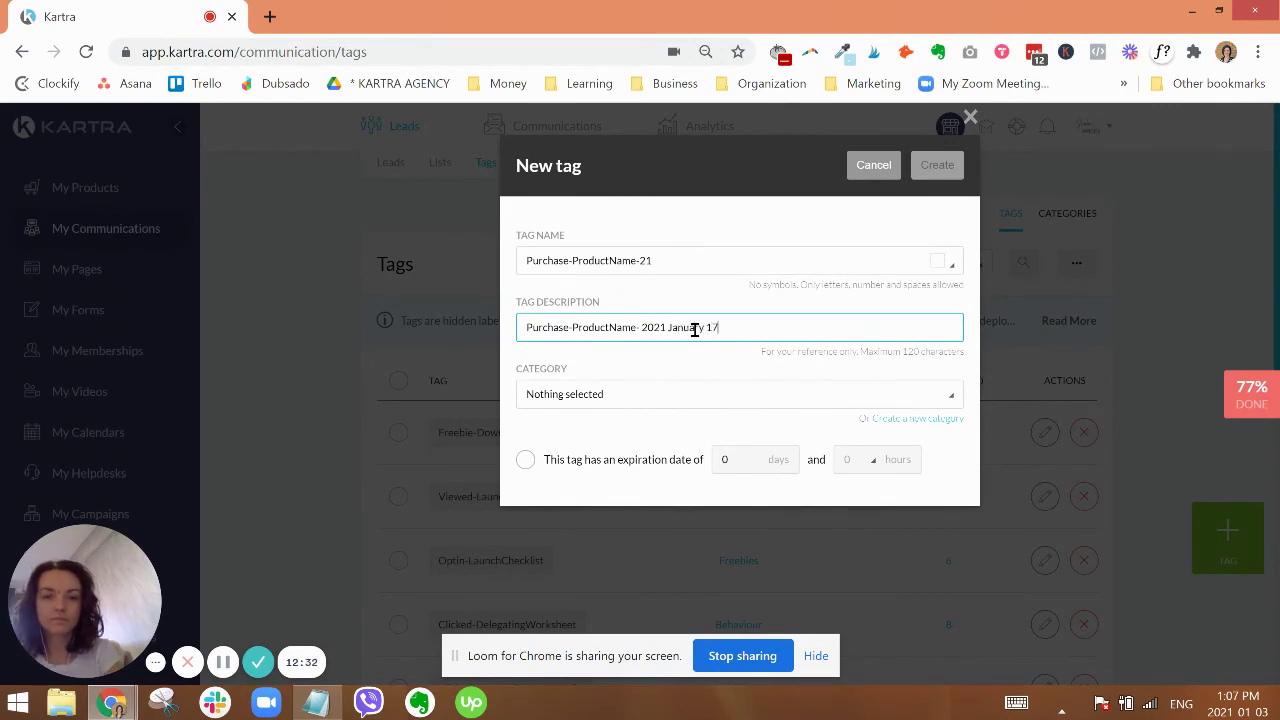
text( Round)
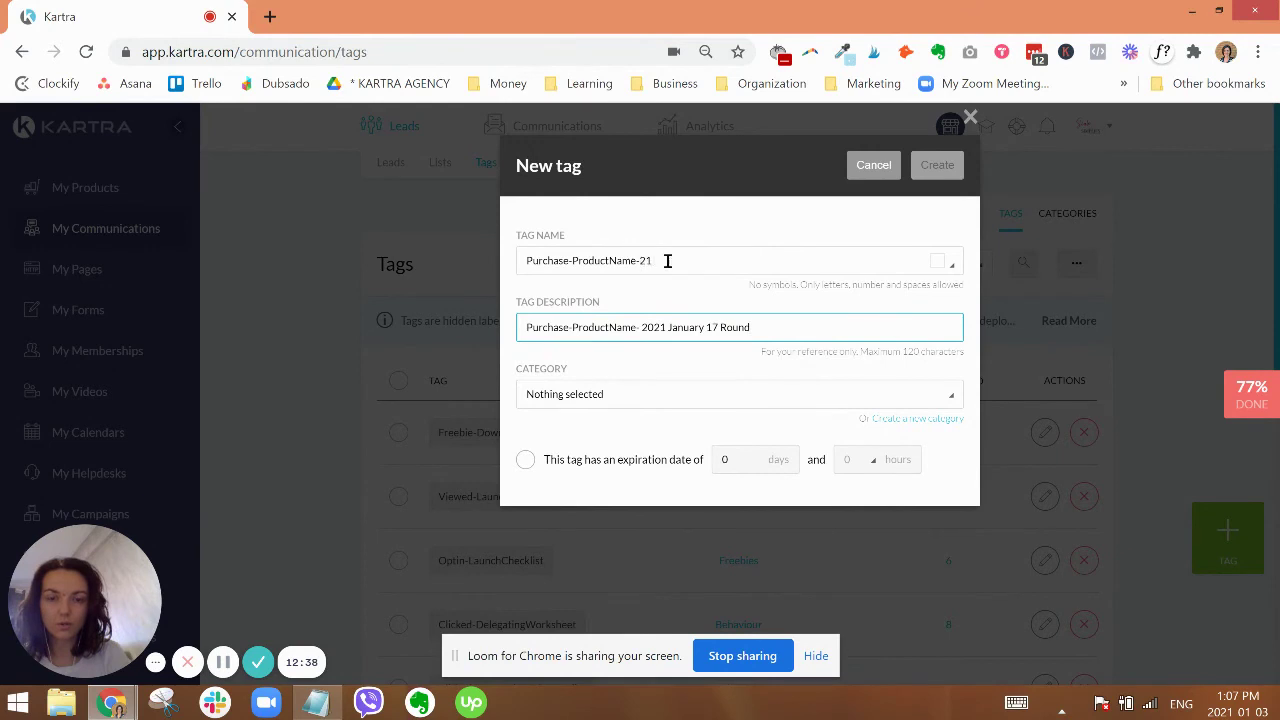
Set the new tag's category to Purchases.
double_click(623, 260)
triple_click(623, 260)
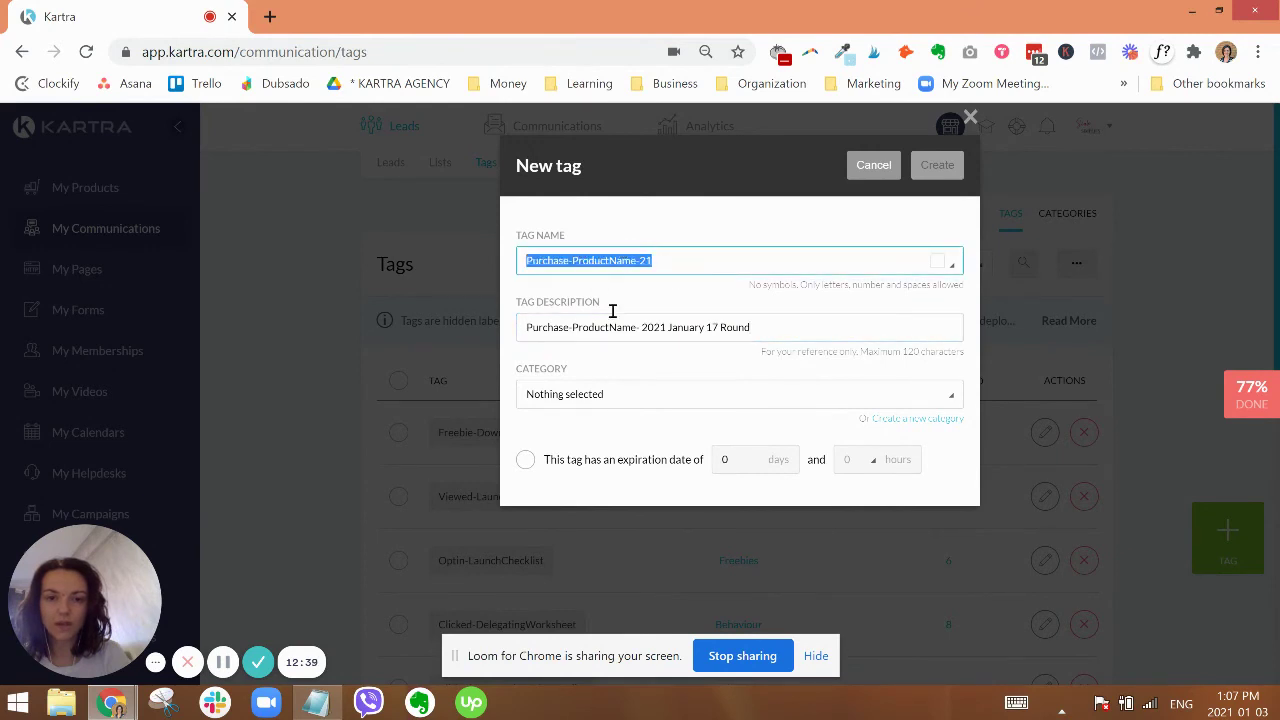
click(558, 398)
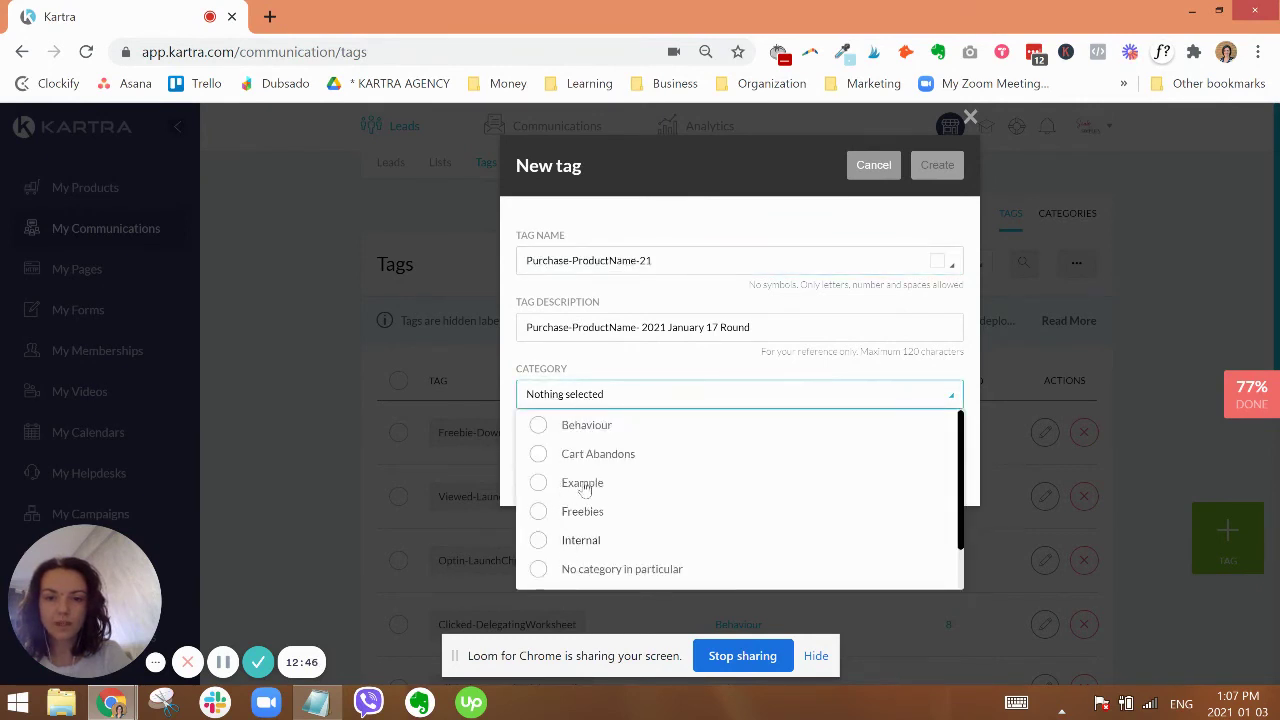
scroll(605, 498, down, 1)
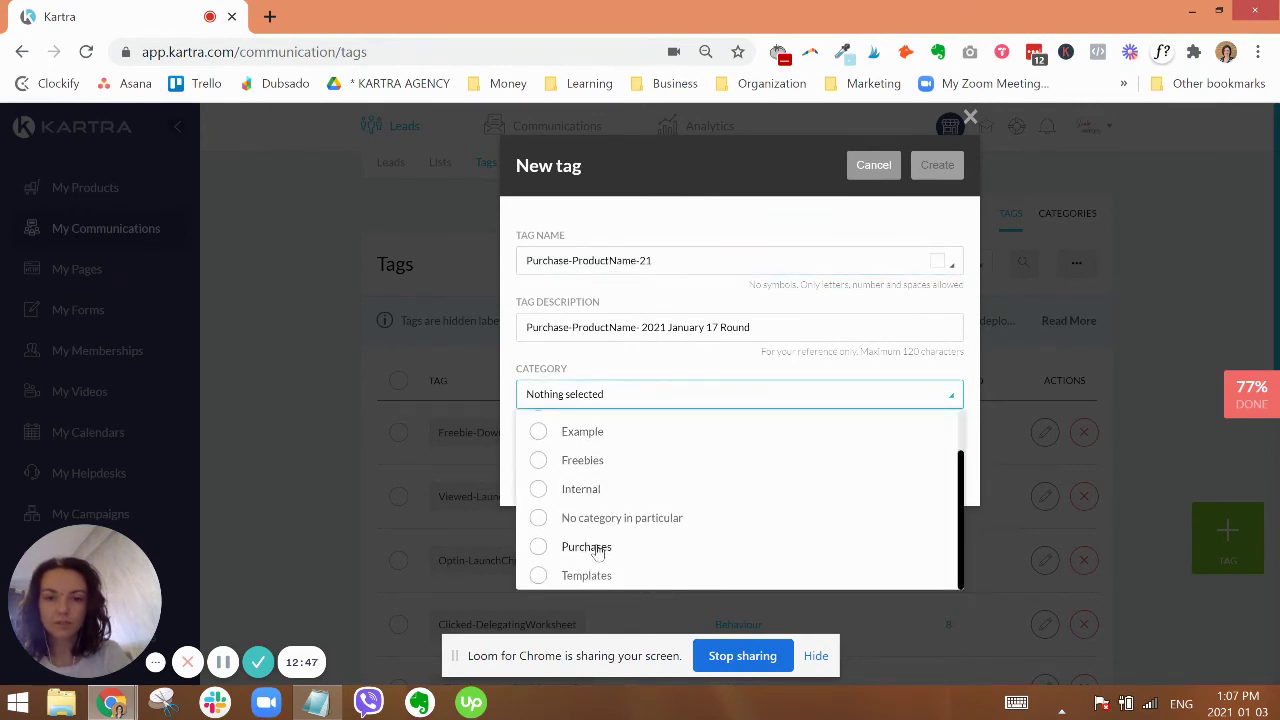
click(592, 548)
click(651, 366)
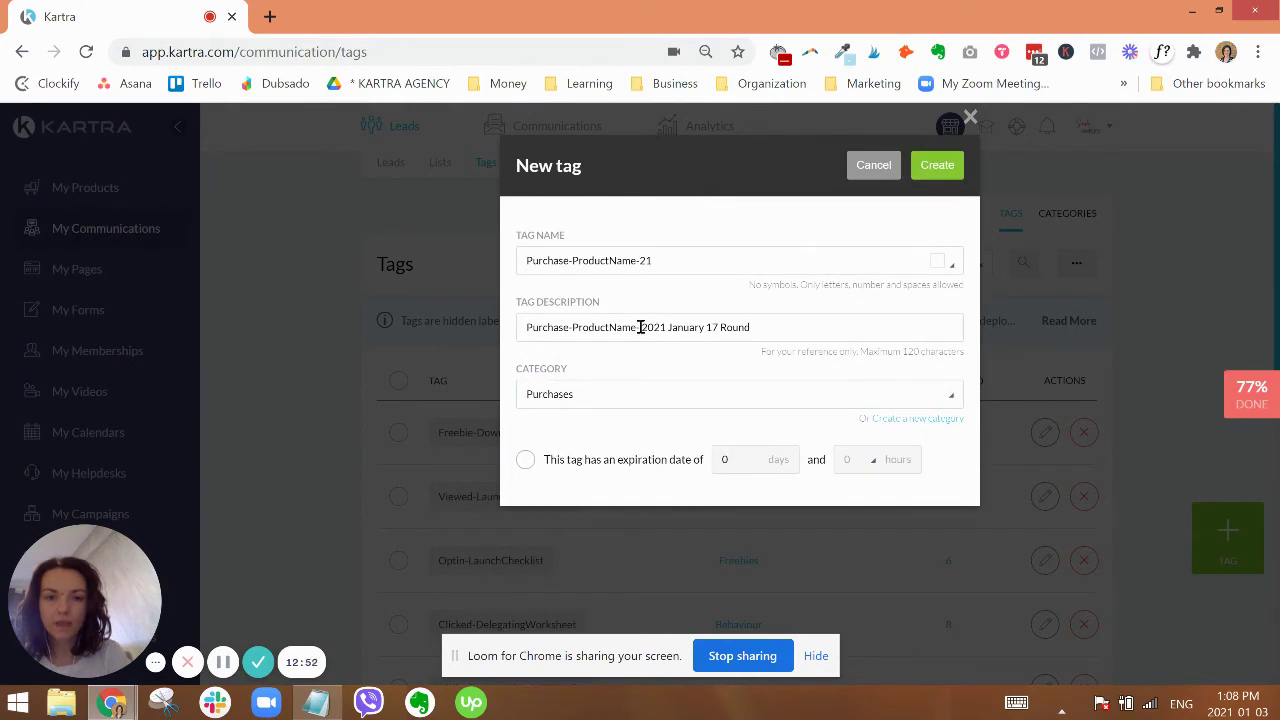
Overwrite the old tag description with 'Applied during January 2021 launch'.
triple_click(640, 327)
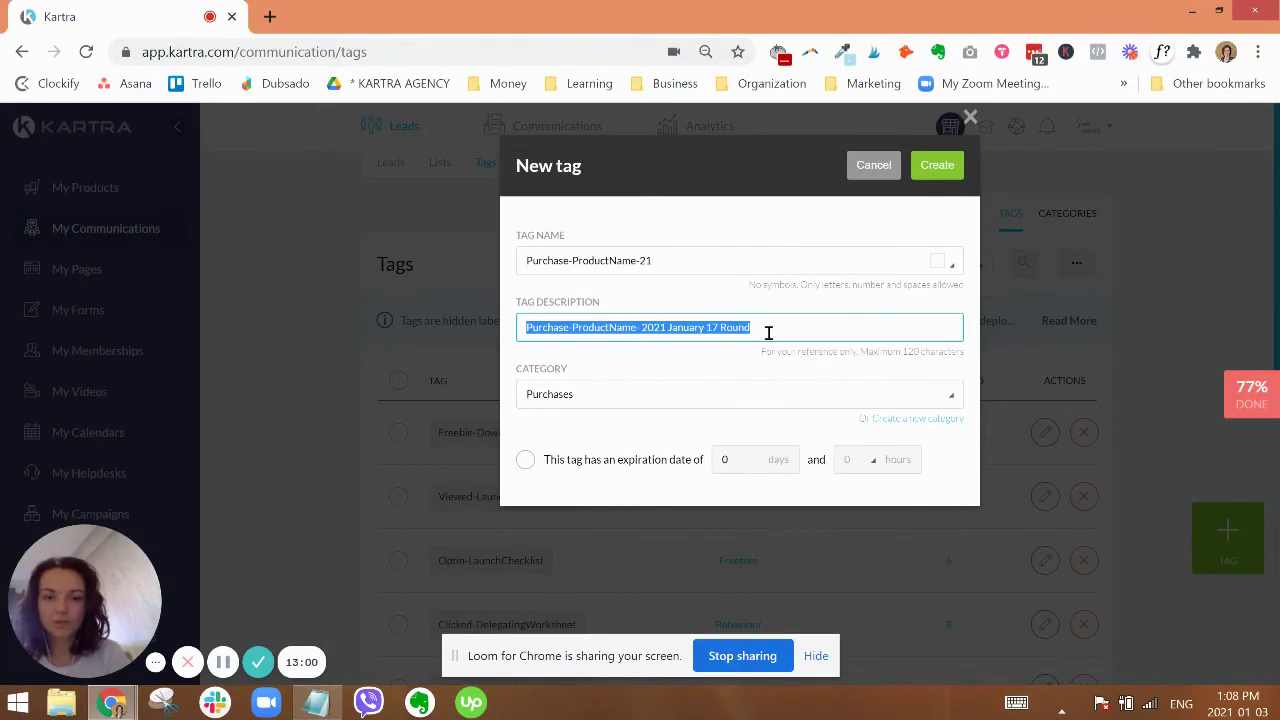
text(Applied)
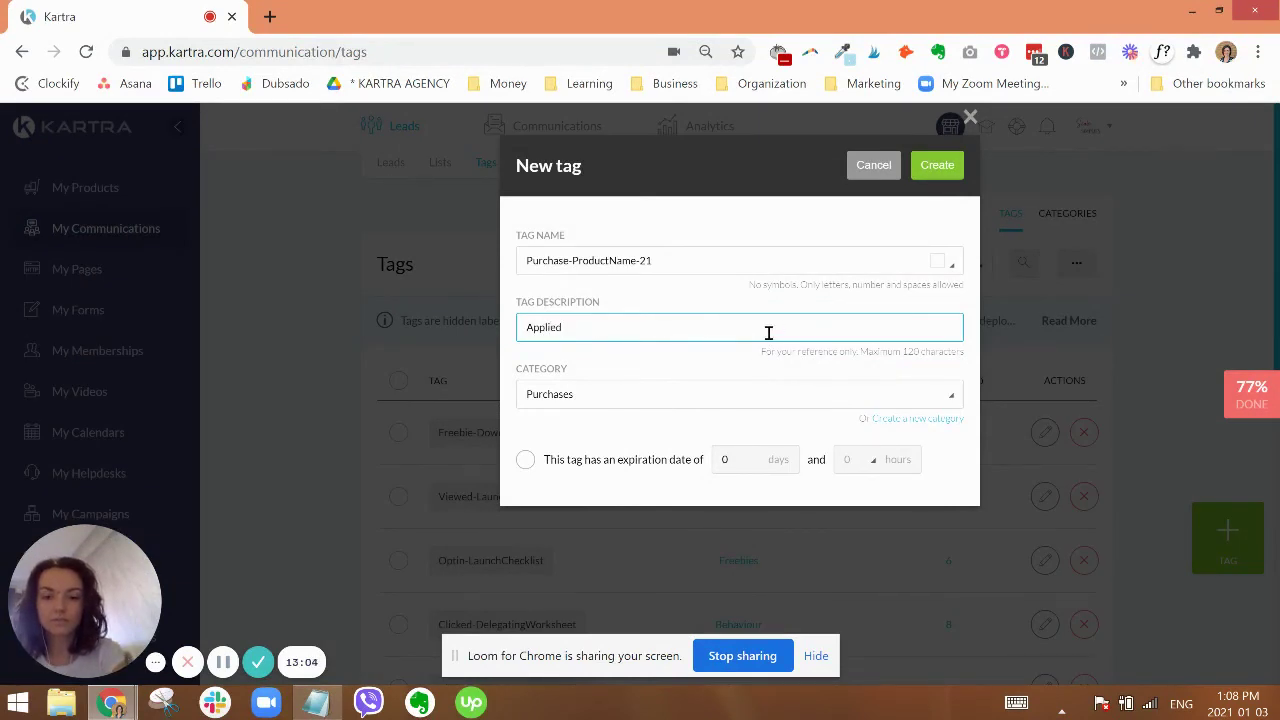
text( during January 2021 launch)
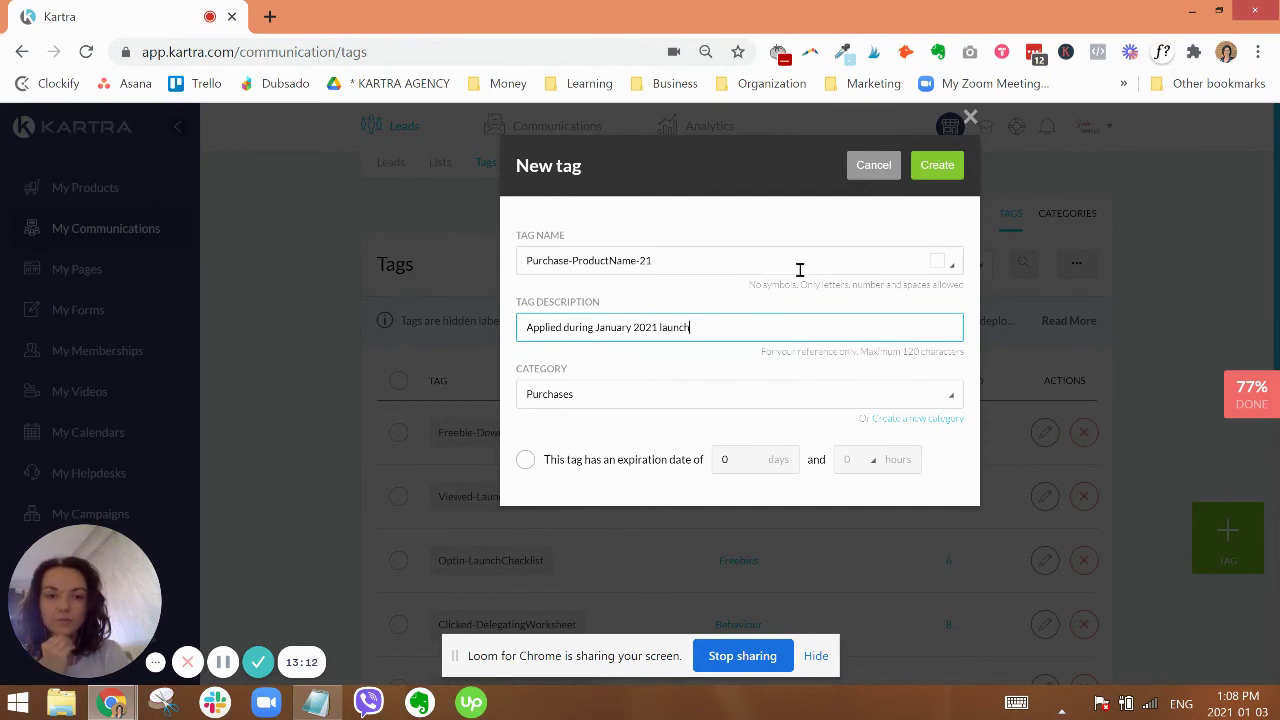
Colour the new tag light green.
click(941, 266)
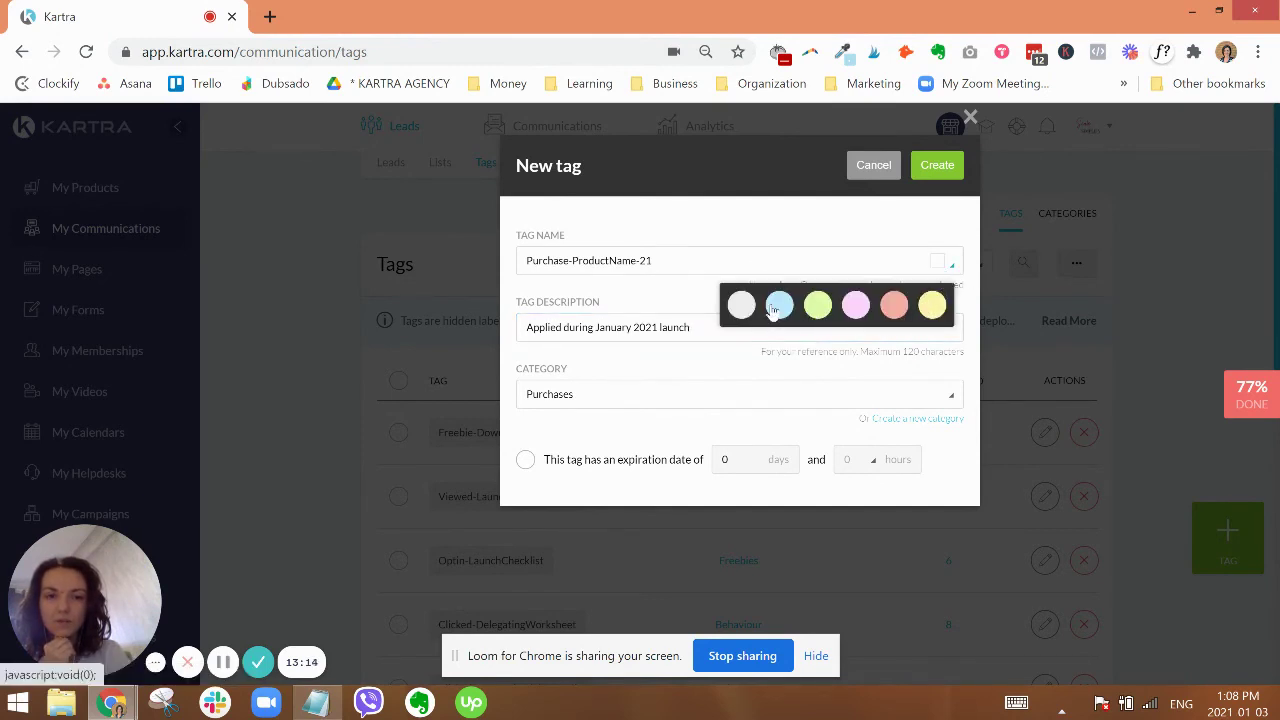
click(845, 240)
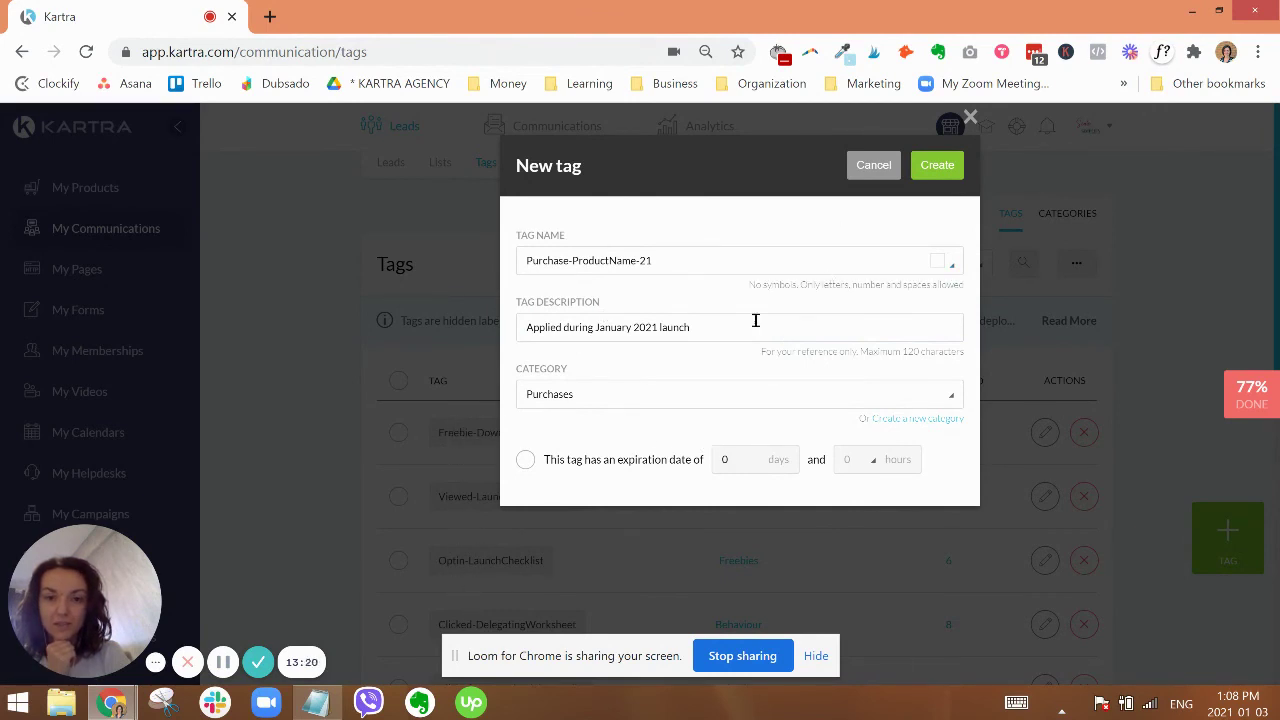
click(943, 264)
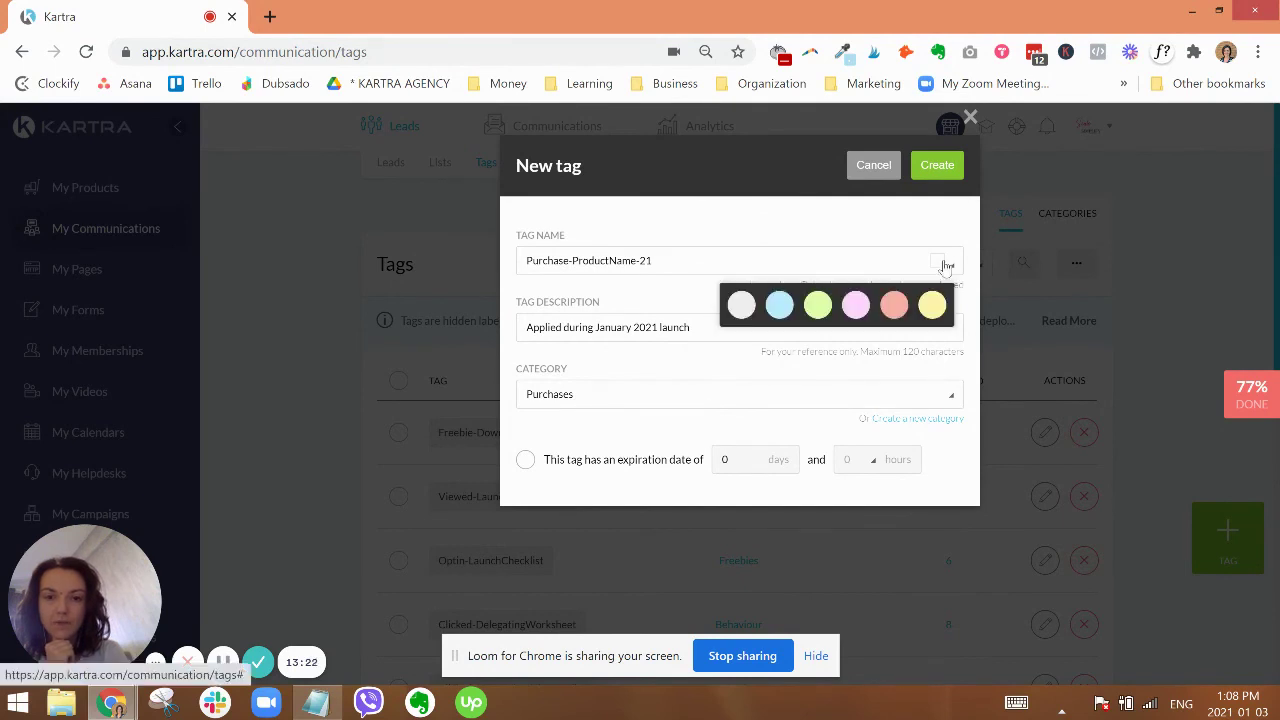
click(818, 306)
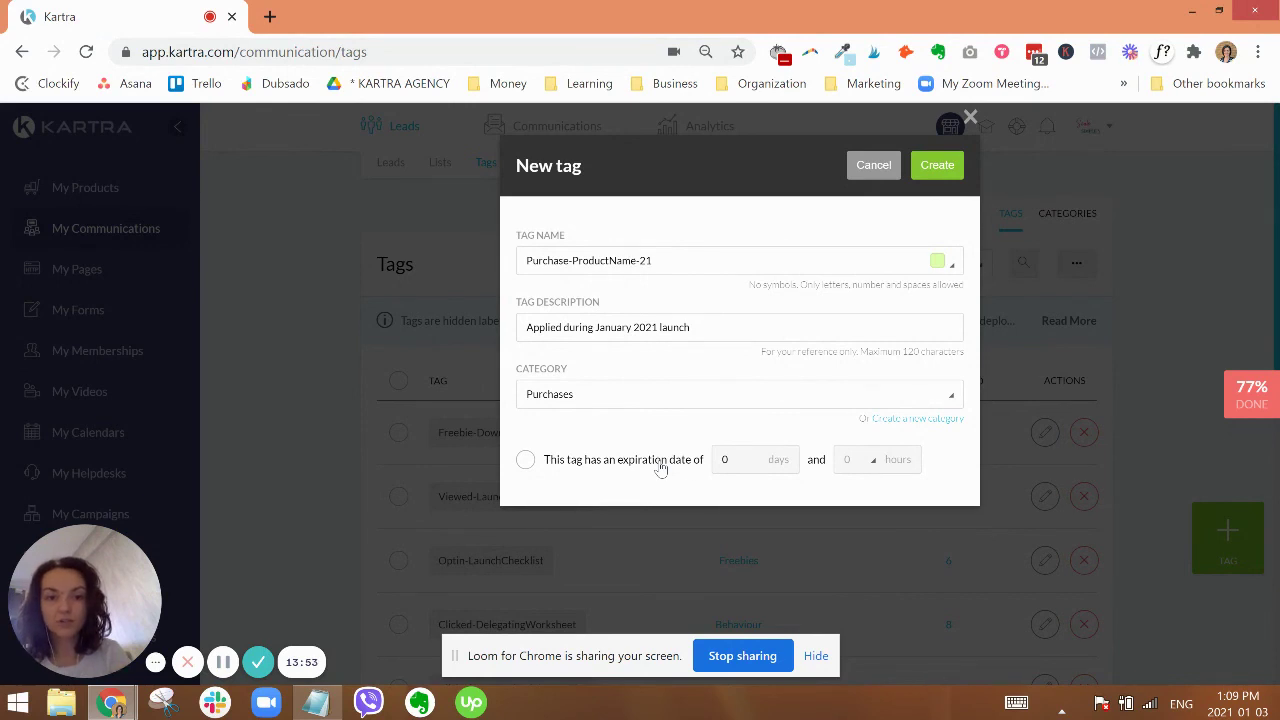
Enable tag expiration and set it to 30 days.
click(660, 468)
text(3)
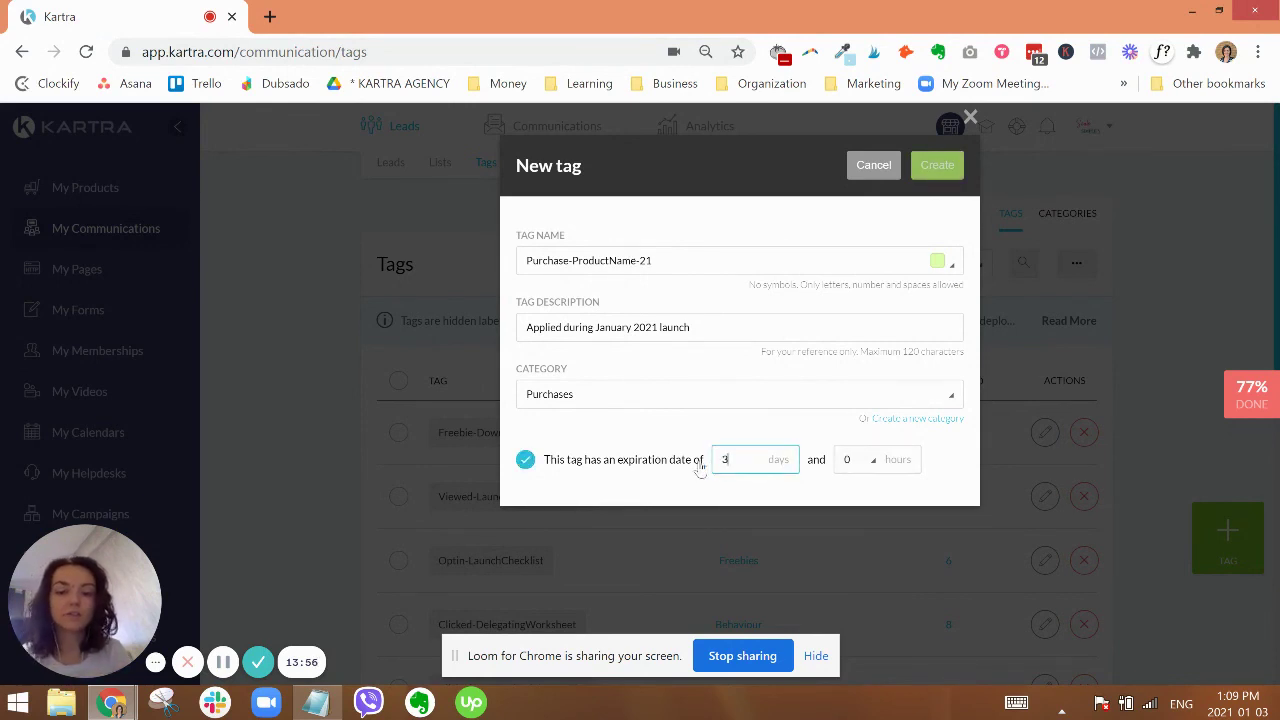
text(0)
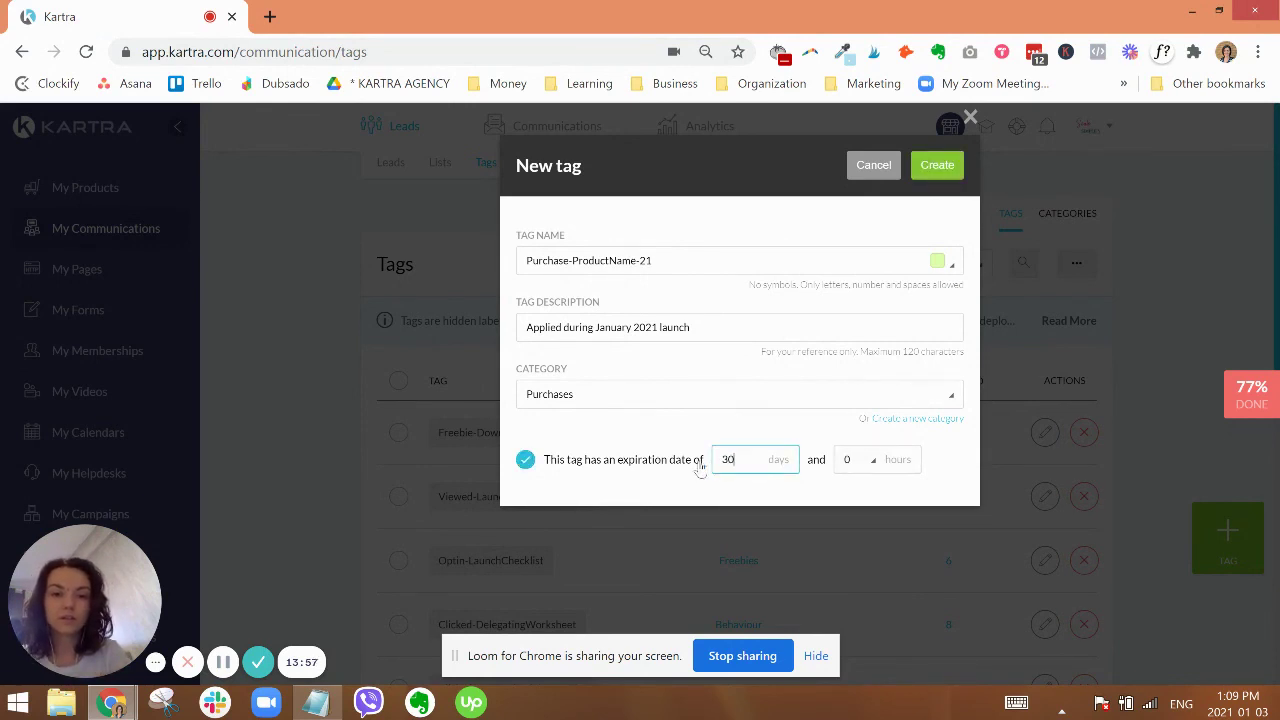
click(805, 432)
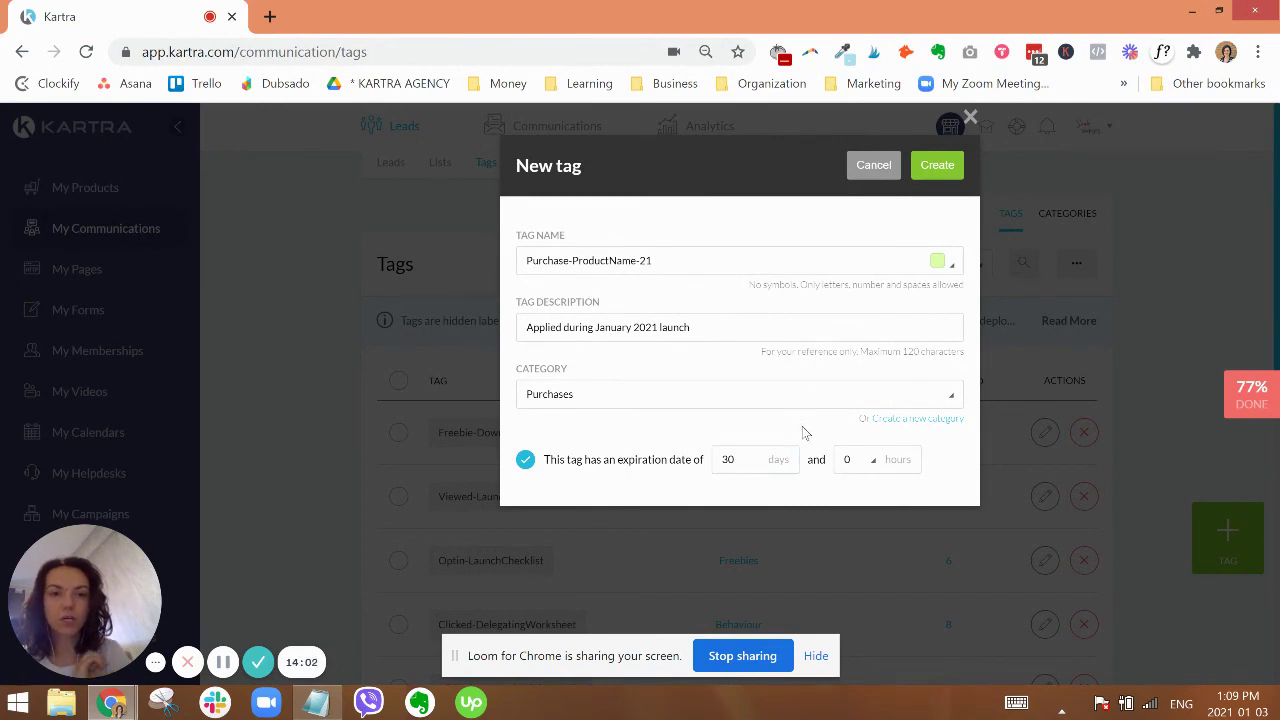
Create the Purchase-ProductName-21 tag and confirm it heads the Tags list with 0 leads.
click(948, 166)
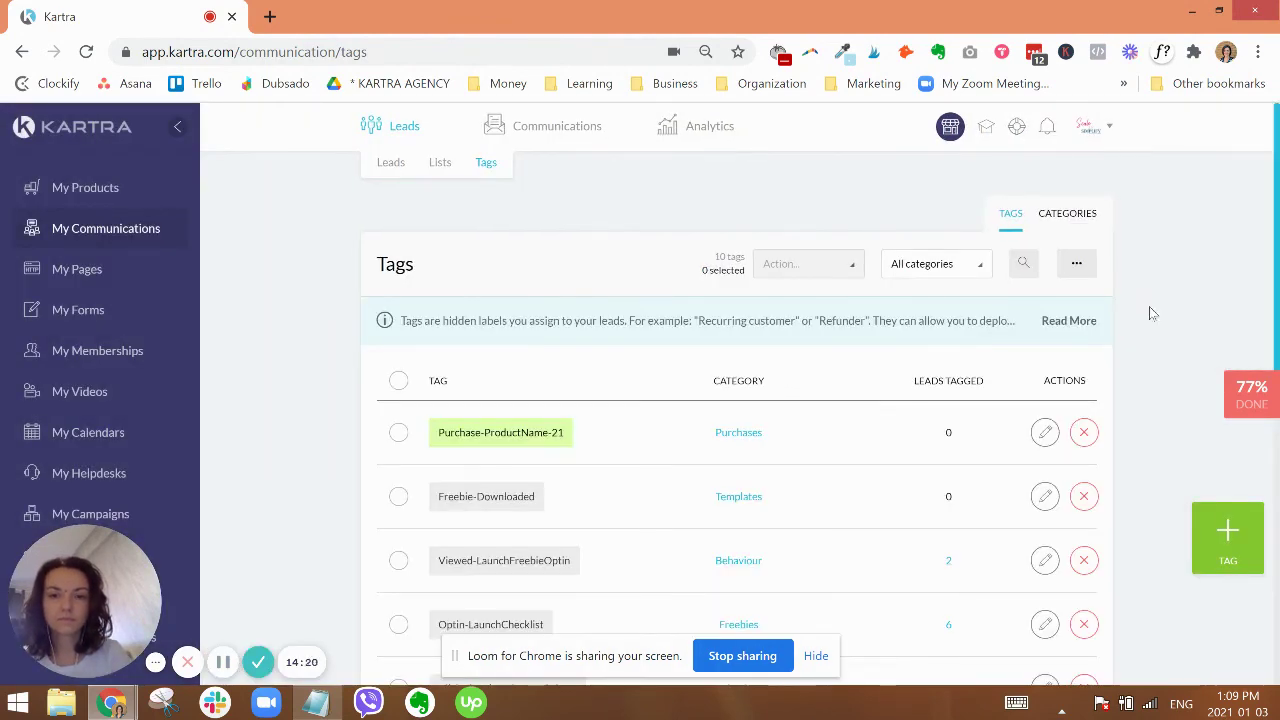
triple_click(495, 432)
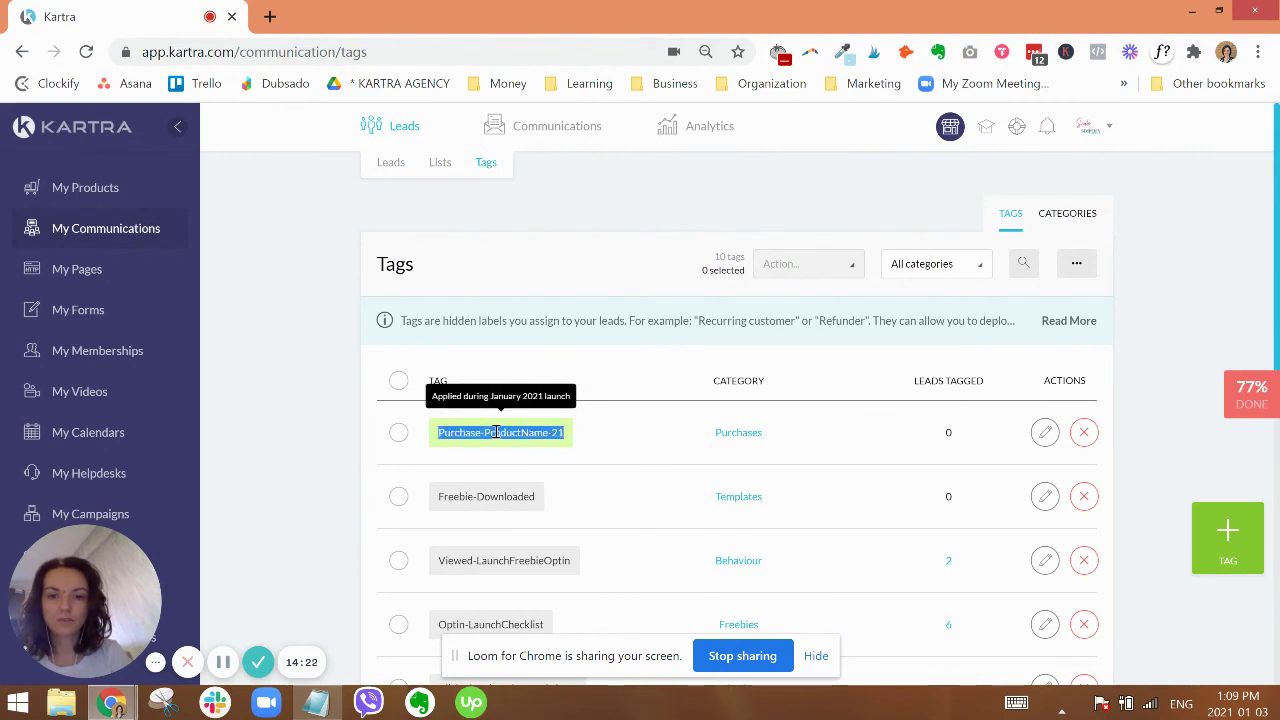
click(328, 443)
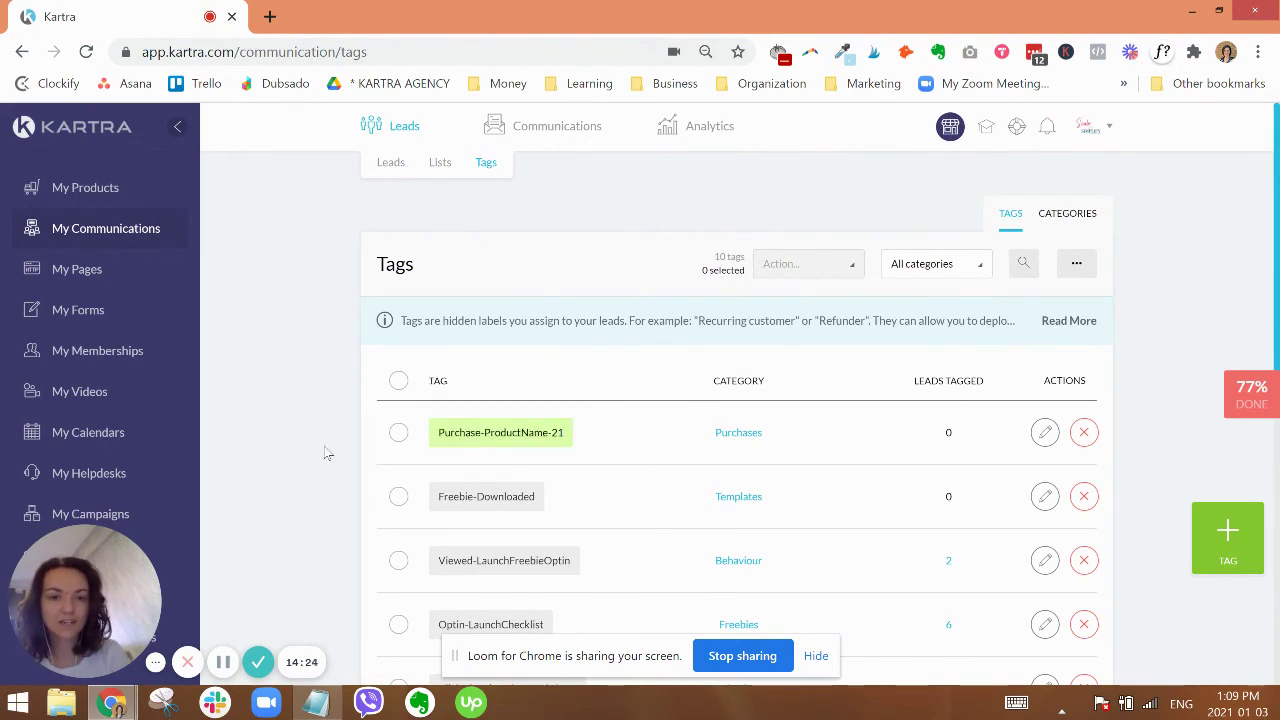